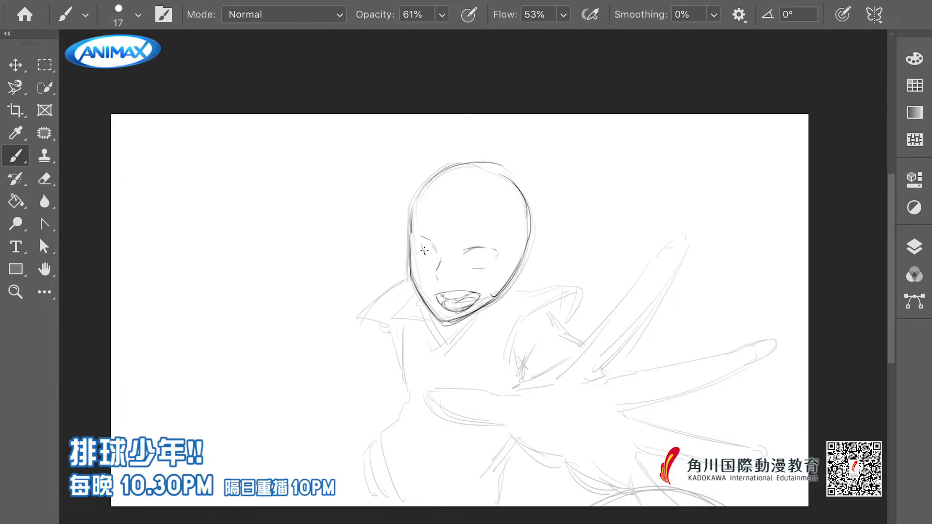
mouse_move(421, 243)
left_mouse_down()
mouse_move(437, 265)
mouse_move(430, 272)
mouse_move(532, 259)
mouse_move(517, 288)
mouse_move(435, 271)
mouse_move(487, 262)
left_mouse_up()
key("ctrl+z")
scroll(427, 254, "up", 2)
key("ctrl+z")
key("ctrl+z")
key("ctrl+z")
key("ctrl+z")
Sketch the eyes with round irises and add slanted eyebrows to the face
mouse_move(519, 274)
left_mouse_down()
mouse_move(490, 256)
mouse_move(473, 266)
left_mouse_up()
left_click_drag(451, 215, 497, 197)
left_click_drag(390, 182, 407, 212)
left_click_drag(379, 236, 396, 256)
left_click_drag(399, 252, 429, 267)
Lasso the eye on the left side of the face and adjust its placement with Free Transform
key("ctrl+minus")
key("l")
key("ctrl+t")
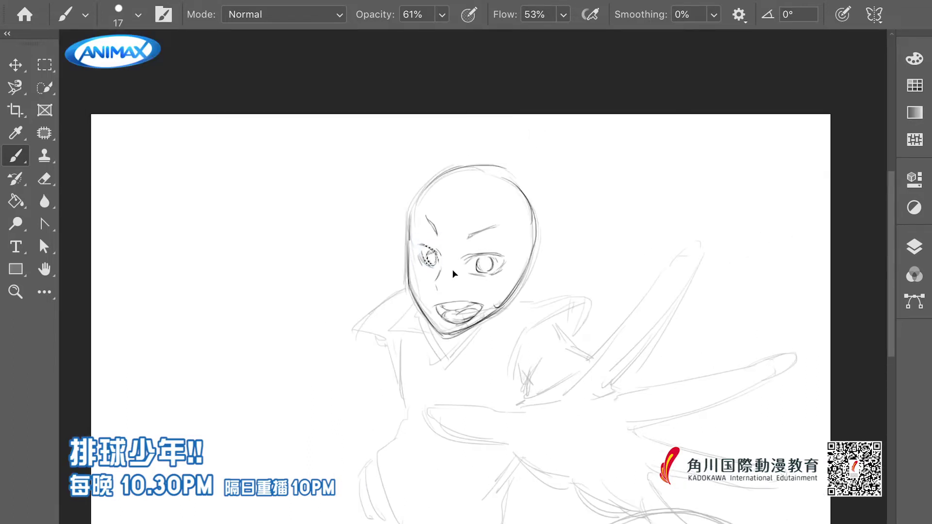
key("Return")
key("ctrl+minus")
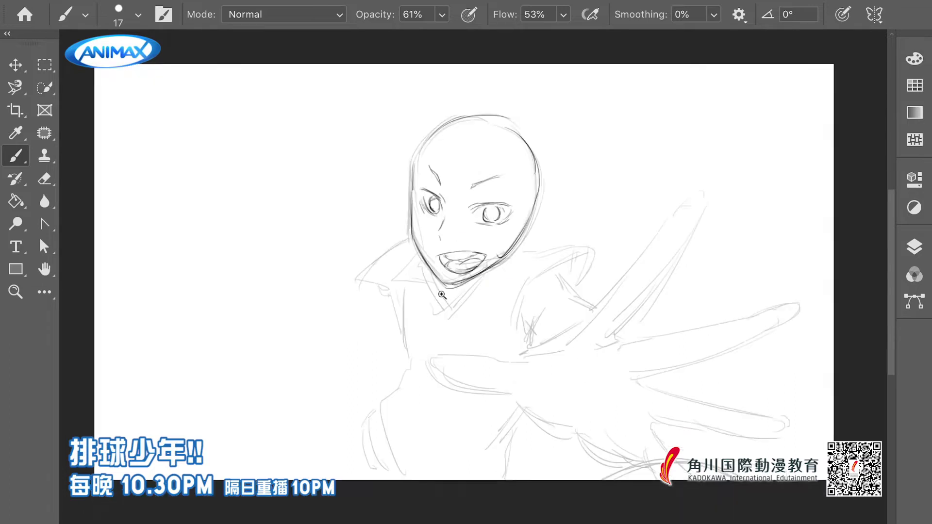
Sketch the ears and the arm stretched out behind the figure, including its hand and fingers
left_click_drag(494, 249, 480, 277)
mouse_move(397, 240)
left_mouse_down()
mouse_move(418, 217)
mouse_move(369, 238)
mouse_move(369, 247)
left_mouse_up()
mouse_move(366, 238)
left_mouse_down()
mouse_move(387, 247)
mouse_move(357, 249)
left_mouse_up()
left_click_drag(381, 234, 363, 239)
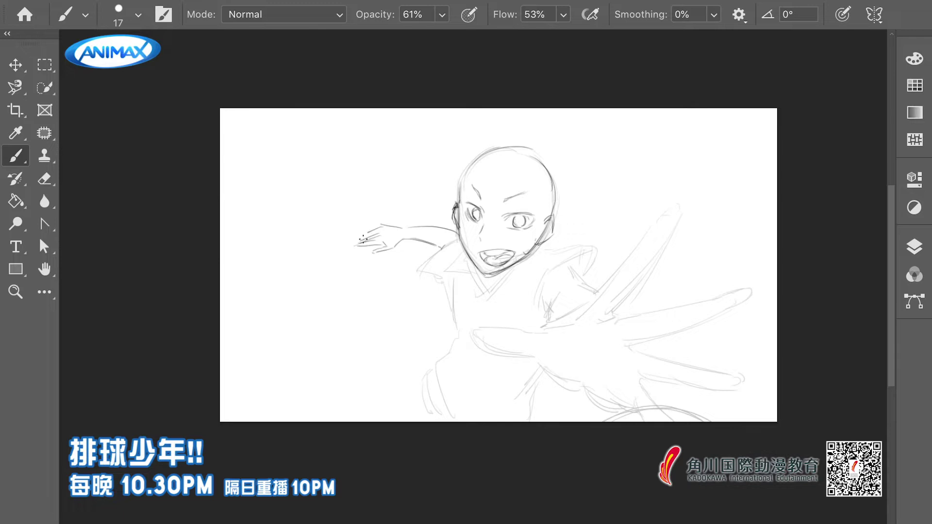
Sketch the raised lower leg and the rough outline of its shoe beside the waist
scroll(369, 255, "down", 2)
scroll(391, 270, "down", 1)
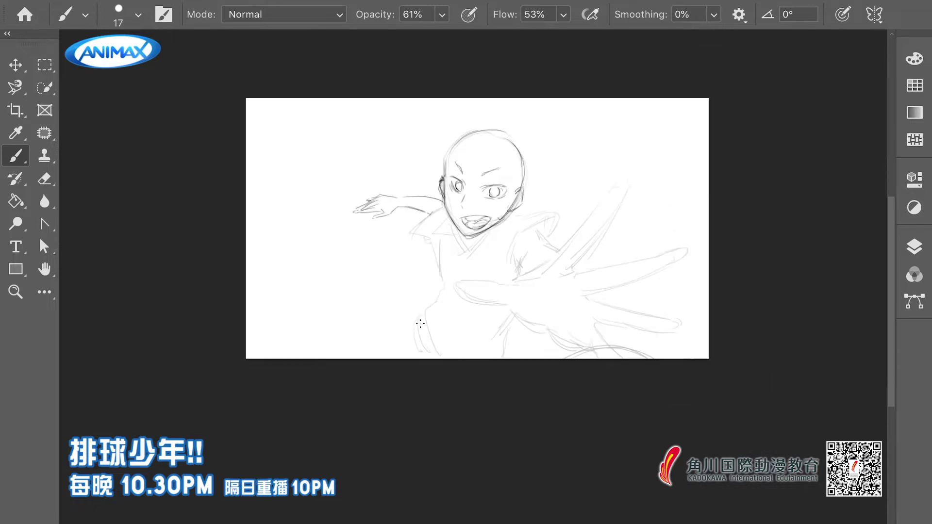
left_click_drag(409, 350, 414, 340)
left_click_drag(416, 299, 396, 348)
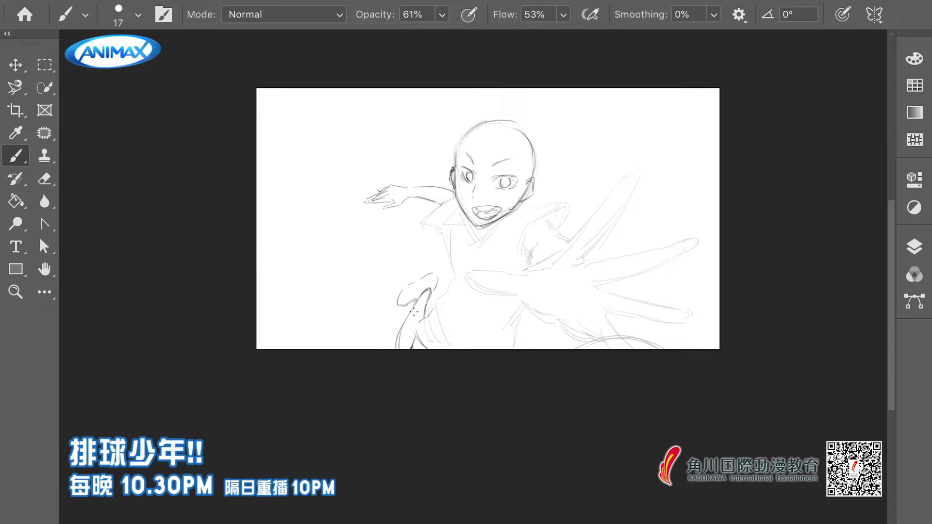
Detail the raised shoe with its sole, opening, side panels and laces
scroll(413, 312, "up", 3)
left_click_drag(470, 281, 441, 311)
mouse_move(429, 258)
left_mouse_down()
mouse_move(441, 247)
mouse_move(484, 285)
left_mouse_up()
left_click_drag(495, 232, 483, 290)
left_click_drag(461, 239, 382, 304)
left_click_drag(435, 252, 397, 270)
left_click_drag(460, 234, 504, 241)
mouse_move(429, 291)
left_mouse_down()
mouse_move(406, 318)
mouse_move(436, 291)
mouse_move(419, 333)
mouse_move(385, 285)
mouse_move(400, 284)
left_mouse_up()
key("ctrl+z")
left_click_drag(401, 270, 471, 261)
left_click_drag(454, 261, 484, 237)
Sketch a small circle and a curved feather in the empty area below the back hand
key("ctrl+minus")
key("ctrl+minus")
left_click_drag(339, 285, 358, 303)
left_click_drag(338, 266, 297, 284)
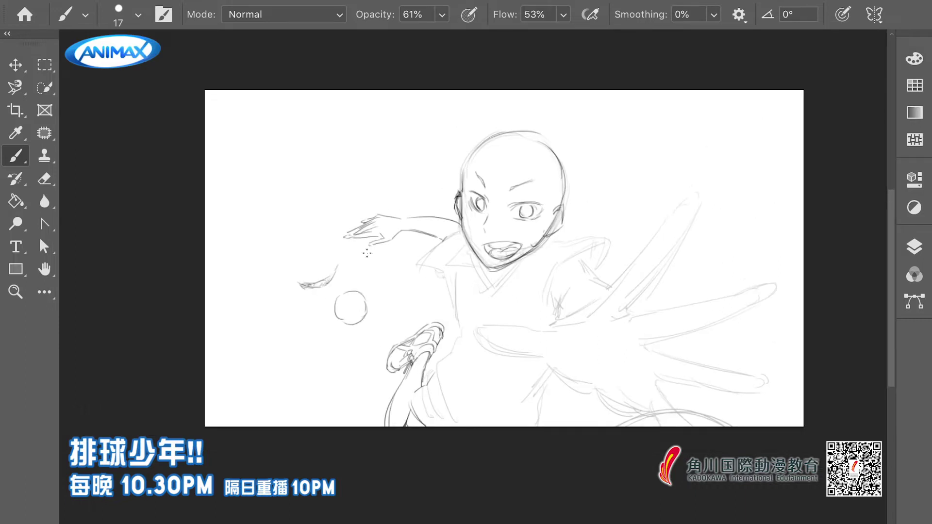
Sketch the second leg and the edges of the shorts along the bottom of the canvas
left_click_drag(364, 376, 335, 426)
left_click_drag(378, 355, 345, 426)
mouse_move(364, 383)
left_mouse_down()
mouse_move(355, 425)
mouse_move(376, 391)
mouse_move(326, 427)
left_mouse_up()
scroll(495, 233, "up", 1)
scroll(495, 233, "right", 2)
mouse_move(360, 401)
left_mouse_down()
mouse_move(337, 428)
mouse_move(378, 439)
left_mouse_up()
scroll(405, 416, "down", 1)
left_click_drag(399, 391, 420, 447)
Darken the jersey's back sleeve, V-neck and torso side over the rough lines
left_click_drag(417, 289, 422, 348)
key("ctrl+z")
mouse_move(416, 286)
left_mouse_down()
mouse_move(430, 357)
mouse_move(409, 402)
mouse_move(413, 301)
mouse_move(404, 290)
left_mouse_up()
key("ctrl+z")
mouse_move(424, 251)
left_mouse_down()
mouse_move(392, 275)
mouse_move(431, 306)
mouse_move(408, 276)
left_mouse_up()
Outline the jersey's front shoulder and flared sleeve, including the sleeve edge and nearby folds
mouse_move(461, 256)
left_mouse_down()
mouse_move(488, 258)
mouse_move(479, 270)
mouse_move(470, 259)
mouse_move(419, 253)
mouse_move(466, 275)
mouse_move(433, 284)
mouse_move(496, 259)
mouse_move(476, 270)
mouse_move(465, 262)
mouse_move(559, 246)
left_mouse_up()
key("ctrl+z")
left_click_drag(492, 254, 557, 249)
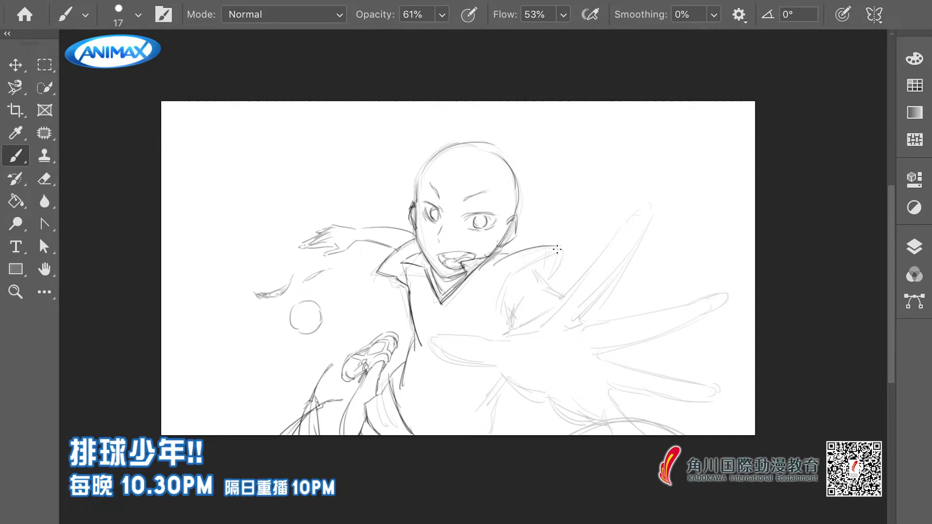
left_click_drag(479, 273, 479, 308)
left_click_drag(549, 235, 539, 273)
key("ctrl+z")
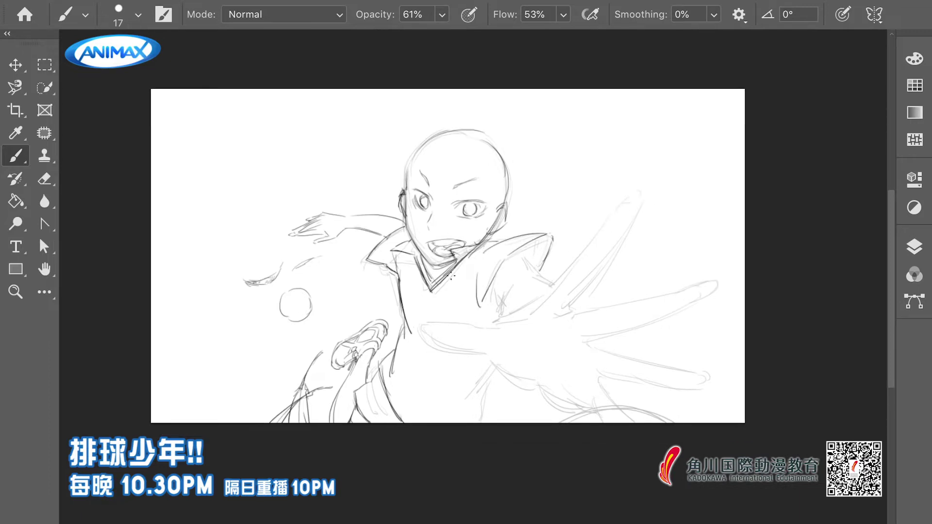
left_click_drag(400, 264, 370, 247)
left_click_drag(449, 224, 429, 215)
Redraw the large reaching hand with firm contours for the thumb, palm, spread fingers and wrist
mouse_move(357, 294)
left_mouse_down()
mouse_move(388, 324)
mouse_move(410, 301)
left_mouse_up()
left_click_drag(362, 318, 408, 324)
mouse_move(355, 291)
left_mouse_down()
mouse_move(428, 324)
mouse_move(429, 300)
mouse_move(461, 354)
mouse_move(490, 361)
left_mouse_up()
mouse_move(461, 359)
left_mouse_down()
mouse_move(419, 355)
mouse_move(447, 359)
left_mouse_up()
mouse_move(434, 354)
left_mouse_down()
mouse_move(493, 381)
mouse_move(465, 377)
left_mouse_up()
mouse_move(429, 357)
left_mouse_down()
mouse_move(476, 370)
mouse_move(486, 349)
mouse_move(534, 389)
left_mouse_up()
left_click_drag(385, 270, 427, 293)
mouse_move(446, 261)
left_mouse_down()
mouse_move(528, 162)
mouse_move(508, 218)
mouse_move(461, 279)
mouse_move(464, 294)
left_mouse_up()
left_click_drag(432, 264, 568, 227)
mouse_move(516, 265)
left_mouse_down()
mouse_move(574, 229)
mouse_move(549, 257)
mouse_move(446, 291)
mouse_move(551, 333)
mouse_move(495, 340)
left_mouse_up()
mouse_move(427, 322)
left_mouse_down()
mouse_move(503, 340)
mouse_move(546, 333)
left_mouse_up()
left_click_drag(391, 262, 405, 261)
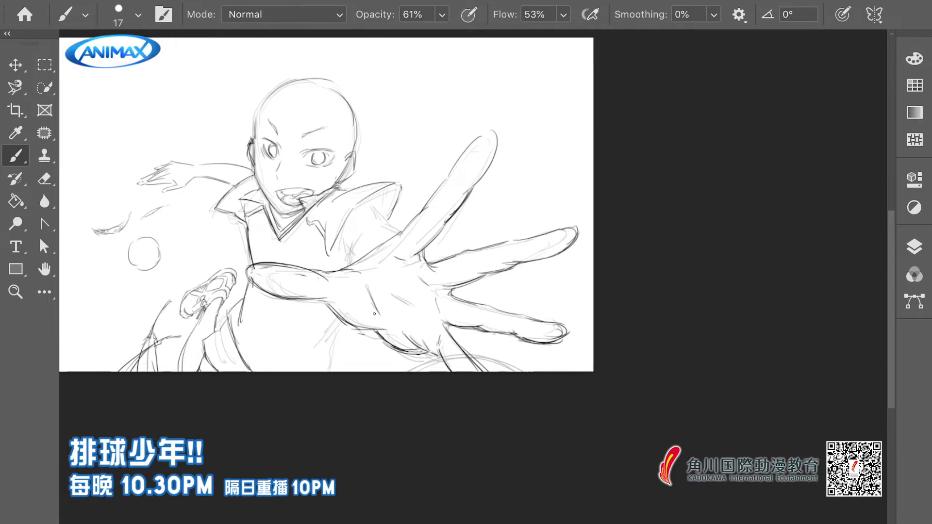
Add palm creases, the upper arm inside the sleeve, the jersey's lower sides and the arc below the wrist
left_click_drag(375, 313, 391, 330)
mouse_move(376, 218)
left_mouse_down()
mouse_move(349, 279)
mouse_move(363, 284)
left_mouse_up()
left_click_drag(359, 252, 374, 284)
mouse_move(389, 216)
left_mouse_down()
mouse_move(395, 232)
mouse_move(436, 194)
left_mouse_up()
left_click_drag(291, 291, 325, 340)
left_click_drag(407, 291, 386, 340)
left_click_drag(374, 270, 409, 287)
left_click_drag(616, 353, 547, 345)
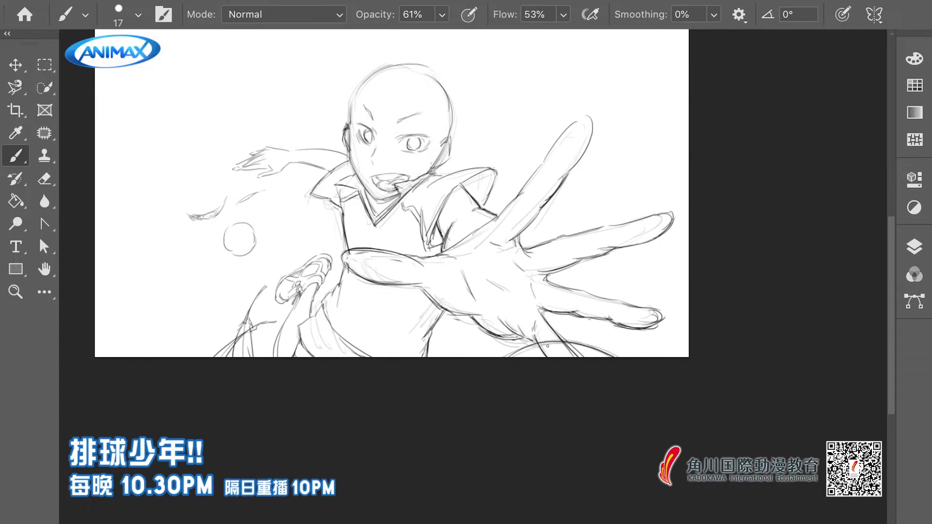
Sketch the partly hidden block number on the jersey just below the thumb
scroll(330, 219, "up", 3)
mouse_move(380, 313)
left_mouse_down()
mouse_move(386, 333)
mouse_move(437, 352)
left_mouse_up()
left_click_drag(408, 323, 426, 335)
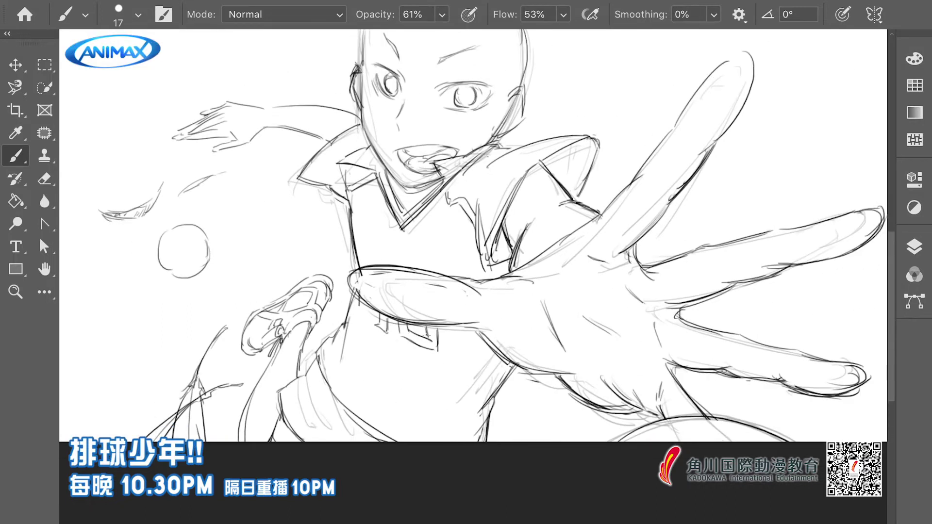
mouse_move(380, 314)
left_mouse_down()
mouse_move(395, 340)
mouse_move(475, 362)
left_mouse_up()
Add side folds to the jersey and small lettering marks on both sides of the chest
mouse_move(346, 290)
left_mouse_down()
mouse_move(317, 362)
mouse_move(332, 347)
left_mouse_up()
left_click_drag(376, 215, 332, 193)
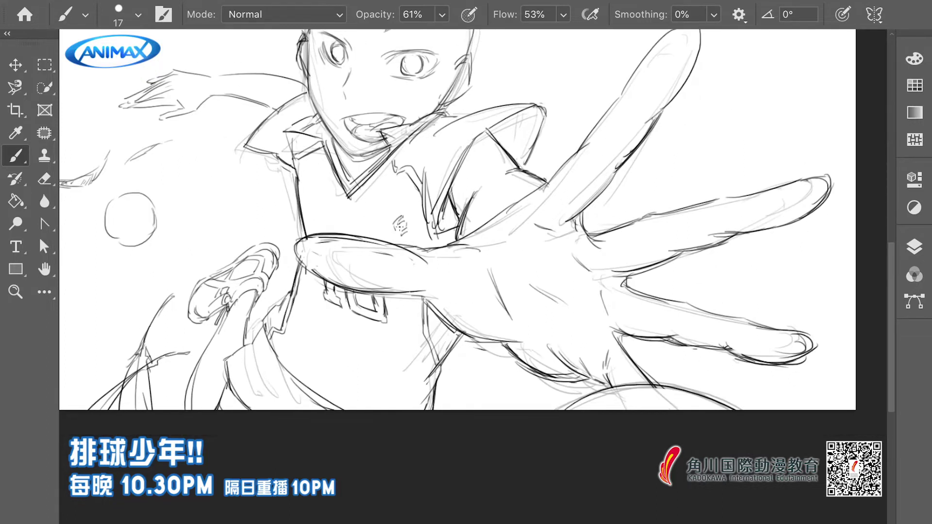
left_click_drag(405, 225, 405, 239)
left_click_drag(303, 180, 311, 223)
scroll(311, 223, "down", 2)
left_click_drag(362, 283, 350, 310)
Sketch the first pointed fringe strands falling over the forehead
mouse_move(444, 71)
left_mouse_down()
mouse_move(491, 215)
mouse_move(480, 234)
left_mouse_up()
scroll(490, 215, "up", 2)
scroll(490, 215, "down", 2)
left_click_drag(507, 204, 497, 230)
left_click_drag(487, 216, 483, 237)
scroll(495, 218, "down", 1)
Sketch sweeping fringe locks above the front ear and spiky tufts at the opposite temple
mouse_move(497, 173)
left_mouse_down()
mouse_move(538, 197)
mouse_move(573, 262)
mouse_move(529, 248)
left_mouse_up()
left_click_drag(519, 212, 558, 201)
mouse_move(429, 180)
left_mouse_down()
mouse_move(517, 139)
mouse_move(561, 216)
left_mouse_up()
left_click_drag(553, 238, 542, 261)
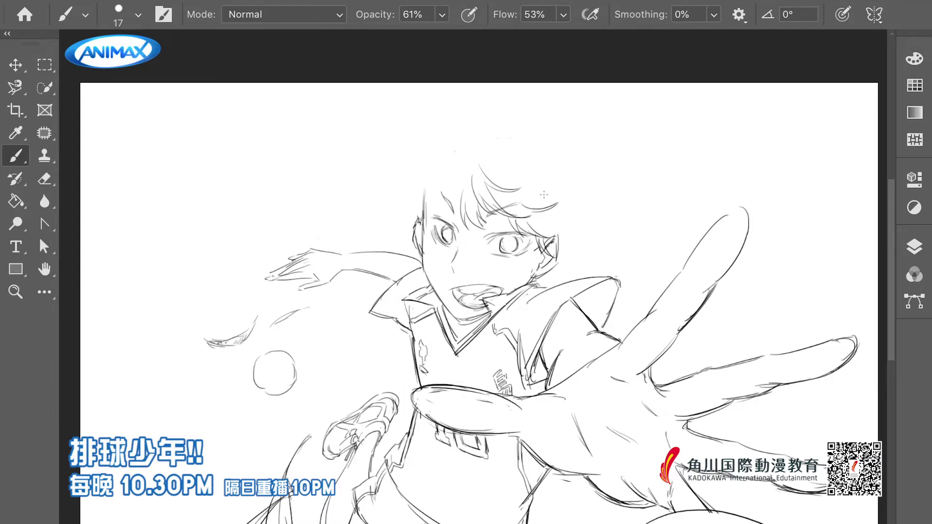
left_click_drag(543, 195, 533, 191)
mouse_move(410, 177)
left_mouse_down()
mouse_move(451, 194)
mouse_move(435, 171)
mouse_move(429, 213)
mouse_move(400, 217)
mouse_move(352, 204)
left_mouse_up()
left_click_drag(383, 195, 355, 209)
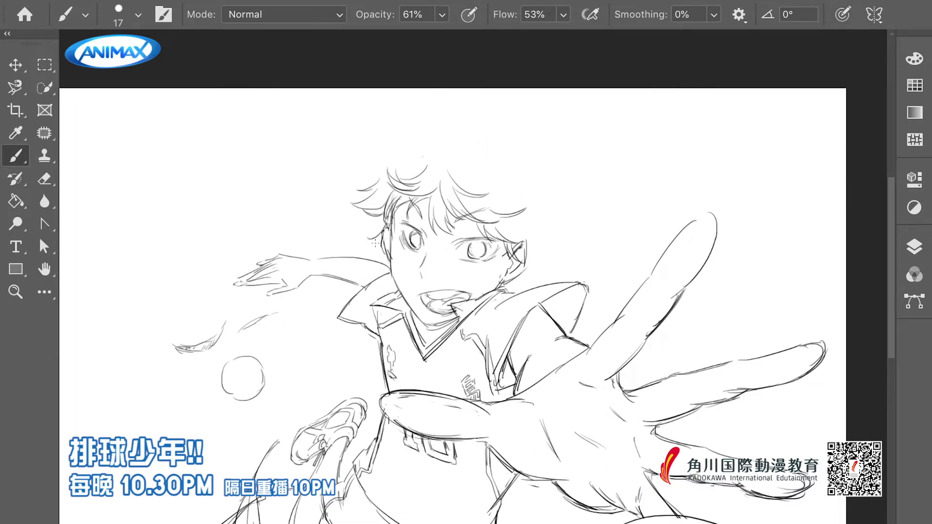
Complete the hairstyle with spiky tufts over the crown, down the back of the head and behind the ear
scroll(375, 242, "down", 2)
mouse_move(422, 142)
left_mouse_down()
mouse_move(426, 118)
mouse_move(440, 147)
mouse_move(456, 145)
left_mouse_up()
mouse_move(456, 139)
left_mouse_down()
mouse_move(525, 165)
mouse_move(533, 194)
mouse_move(545, 187)
mouse_move(533, 214)
left_mouse_up()
left_click_drag(547, 216, 545, 255)
left_click_drag(443, 133, 417, 156)
mouse_move(448, 165)
left_mouse_down()
mouse_move(421, 177)
mouse_move(383, 166)
left_mouse_up()
mouse_move(411, 160)
left_mouse_down()
mouse_move(381, 181)
mouse_move(378, 196)
left_mouse_up()
left_click_drag(401, 181, 386, 199)
left_click_drag(524, 178, 512, 203)
mouse_move(538, 200)
left_mouse_down()
mouse_move(505, 229)
mouse_move(487, 226)
left_mouse_up()
Draw clean upper and lower contours of the back arm over the faded sketch, using a mirrored canvas
scroll(306, 212, "up", 5)
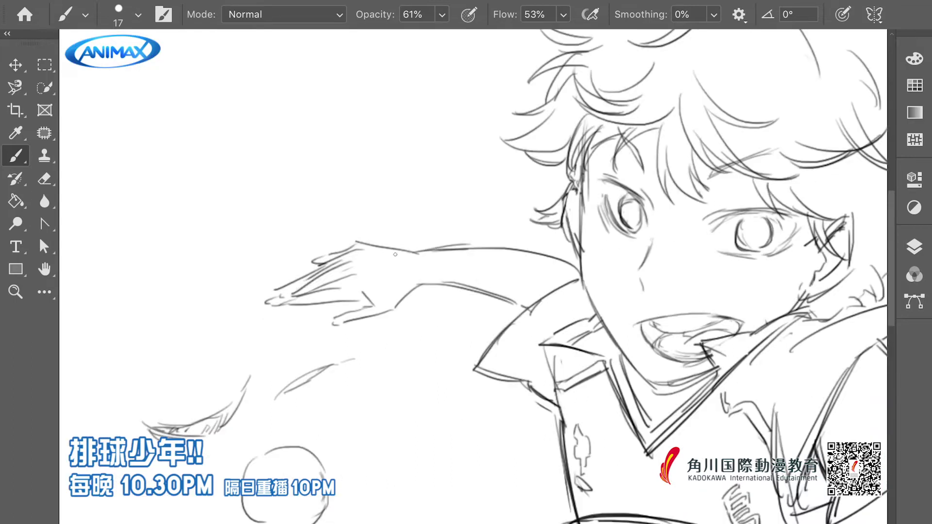
scroll(456, 250, "down", 5)
left_click_drag(403, 245, 461, 250)
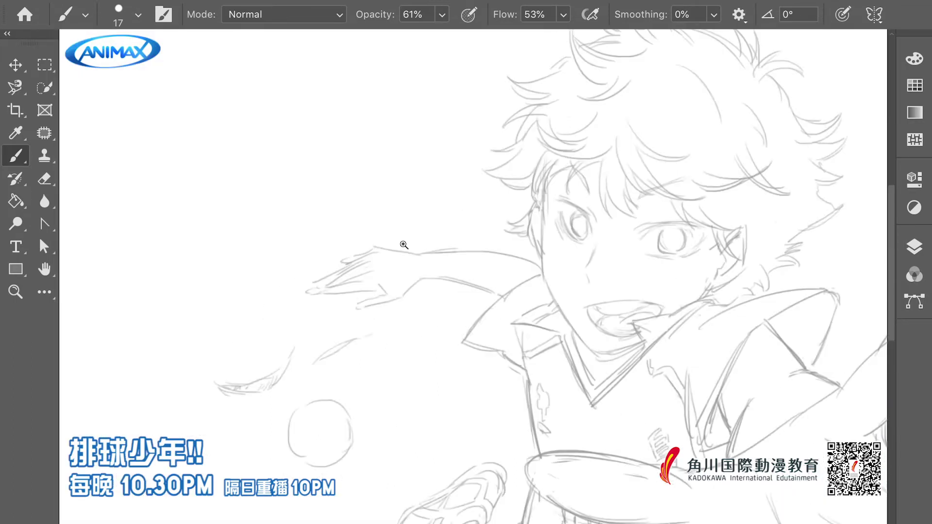
scroll(480, 253, "right", 5)
left_click_drag(488, 321, 580, 296)
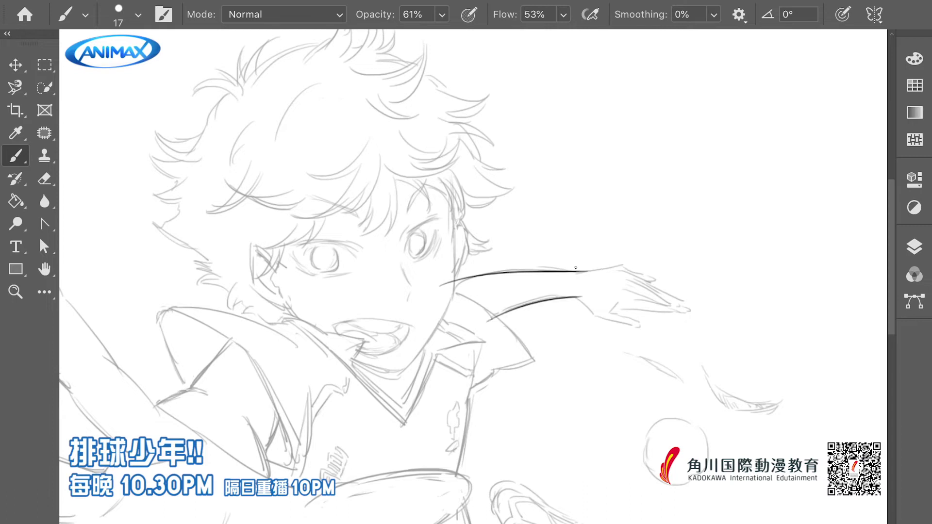
left_click_drag(439, 289, 589, 266)
key("ctrl+shift+h")
Draw clean lines for the back hand's wrist, thumb and fingers over the faded sketch
left_click_drag(456, 249, 439, 248)
scroll(437, 248, "left", 3)
left_click_drag(456, 284, 471, 289)
left_click_drag(416, 281, 376, 292)
scroll(385, 284, "up", 2)
key("ctrl+z")
left_click_drag(468, 242, 383, 286)
mouse_move(427, 257)
left_mouse_down()
mouse_move(371, 281)
mouse_move(463, 235)
mouse_move(512, 233)
left_mouse_up()
key("ctrl+z")
scroll(420, 244, "down", 2)
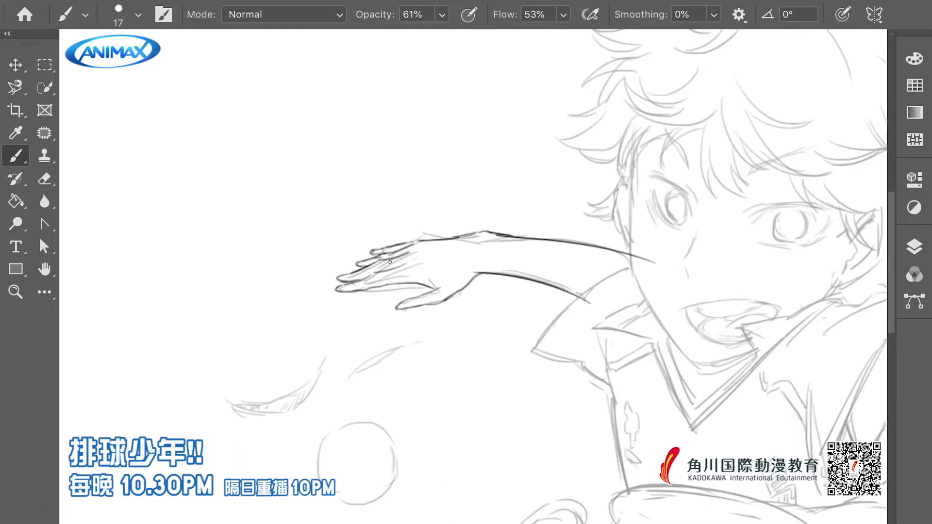
Add a curved wing-like outline behind the reaching fingers and a small feather beside the hair
scroll(389, 262, "down", 1)
scroll(389, 262, "down", 2)
scroll(391, 261, "up", 1)
scroll(391, 261, "up", 1)
mouse_move(388, 187)
left_mouse_down()
mouse_move(391, 260)
mouse_move(420, 303)
left_mouse_up()
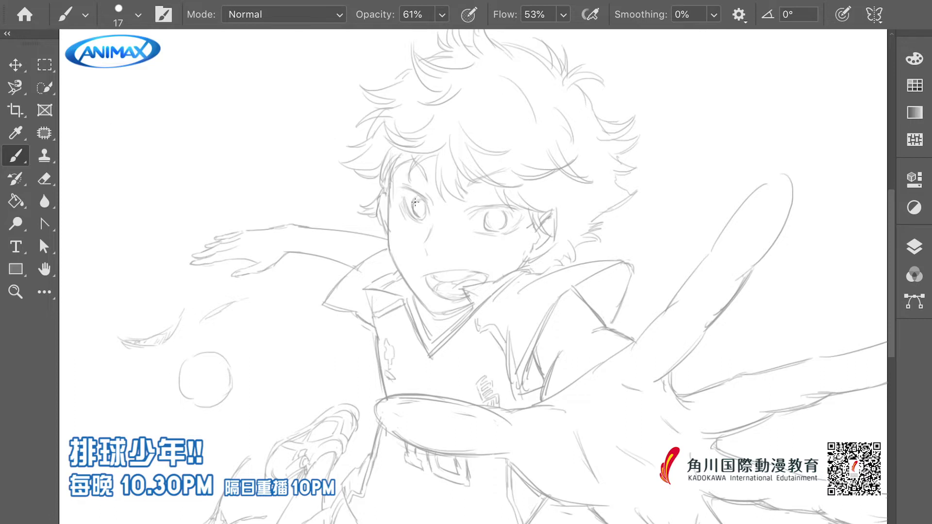
scroll(415, 203, "down", 2)
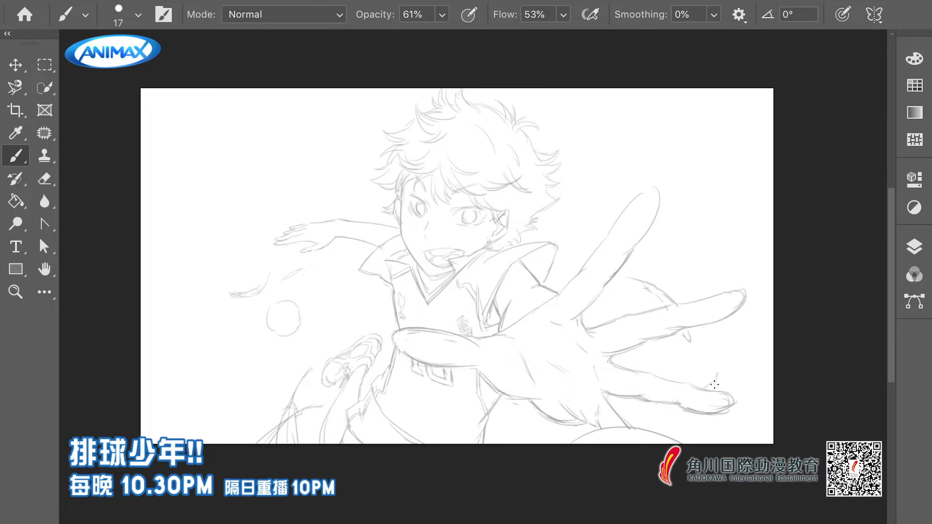
scroll(397, 115, "down", 2)
scroll(375, 136, "down", 3)
scroll(379, 170, "up", 3)
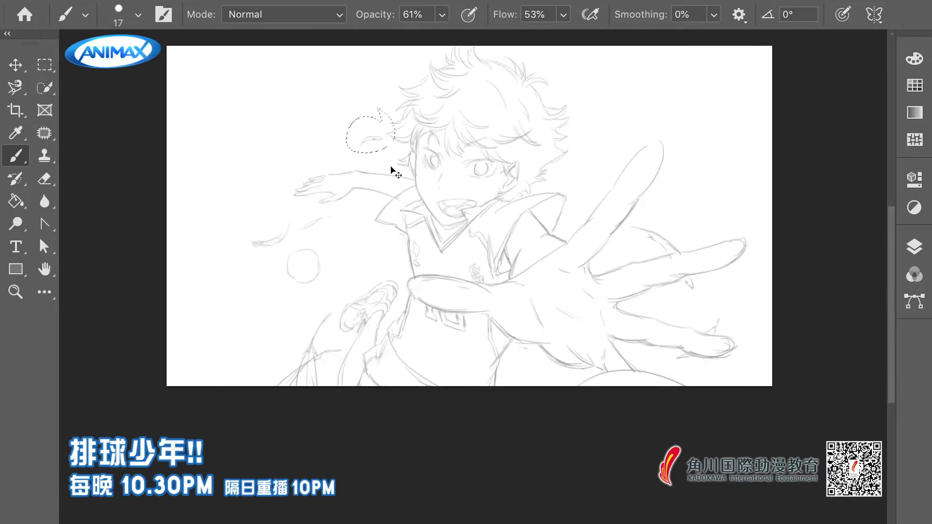
scroll(458, 301, "down", 1)
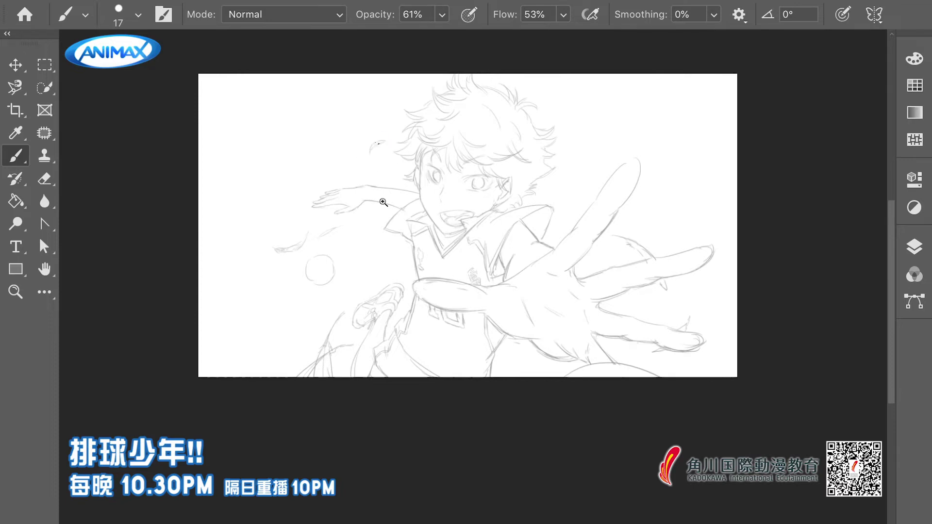
Draw the clean angular nose line over the faded face sketch
scroll(387, 193, "up", 4)
left_click_drag(394, 251, 390, 269)
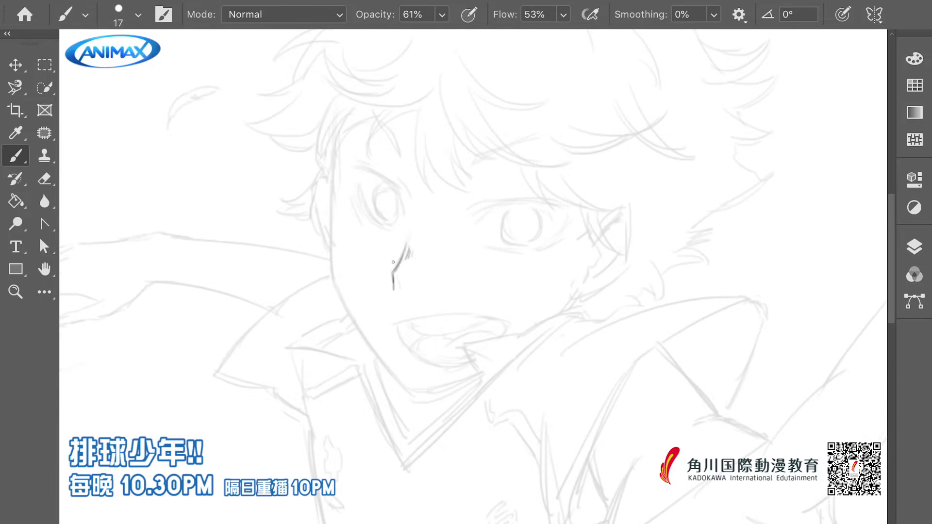
scroll(393, 262, "down", 5)
scroll(354, 233, "up", 5)
key("ctrl+z")
scroll(388, 269, "down", 2)
Draw the clean face contour from the temple down the cheek, around the pointed chin and along the jaw
mouse_move(323, 187)
left_mouse_down()
mouse_move(324, 221)
mouse_move(372, 347)
mouse_move(431, 337)
left_mouse_up()
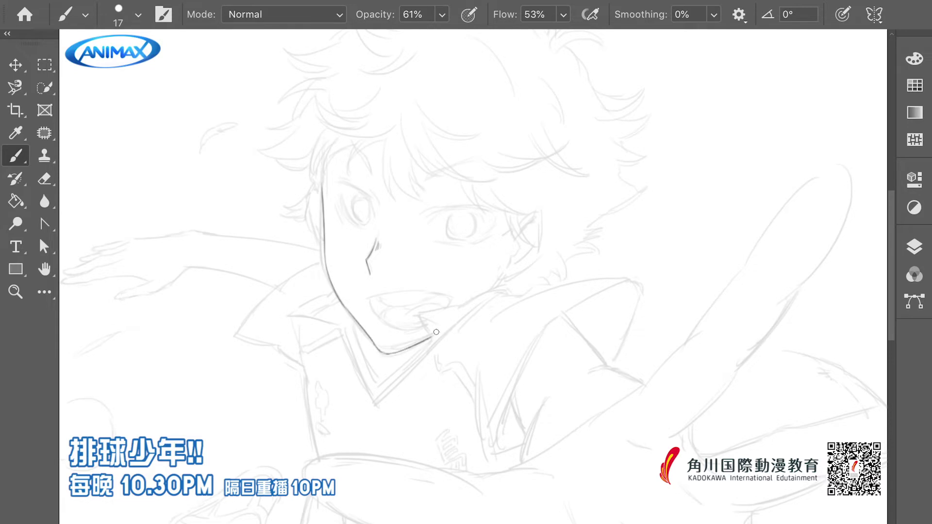
key("ctrl+z")
mouse_move(354, 316)
left_mouse_down()
mouse_move(386, 350)
mouse_move(449, 324)
left_mouse_up()
key("ctrl+z")
left_click_drag(386, 350, 466, 316)
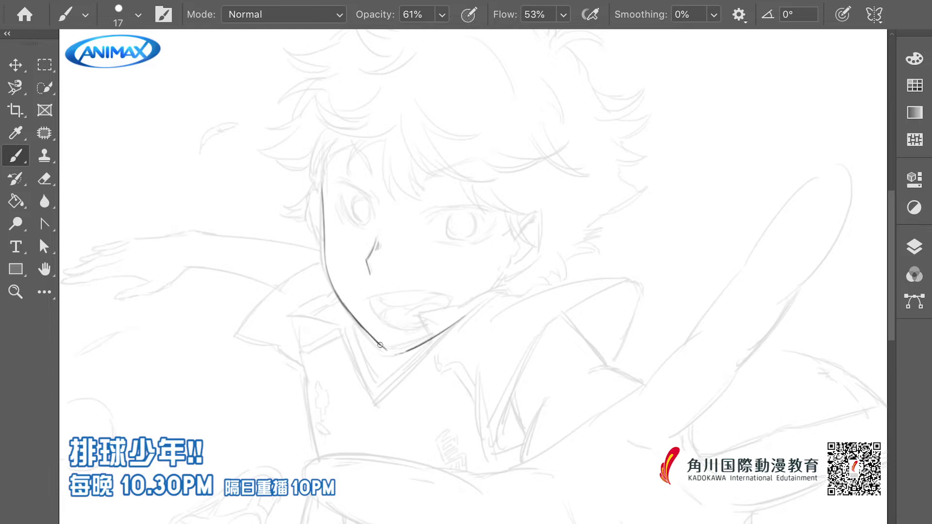
left_click(394, 356, "ctrl")
left_click(410, 373, "alt")
key("ctrl+z")
key("ctrl+z")
mouse_move(367, 329)
left_mouse_down()
mouse_move(405, 361)
mouse_move(472, 319)
left_mouse_up()
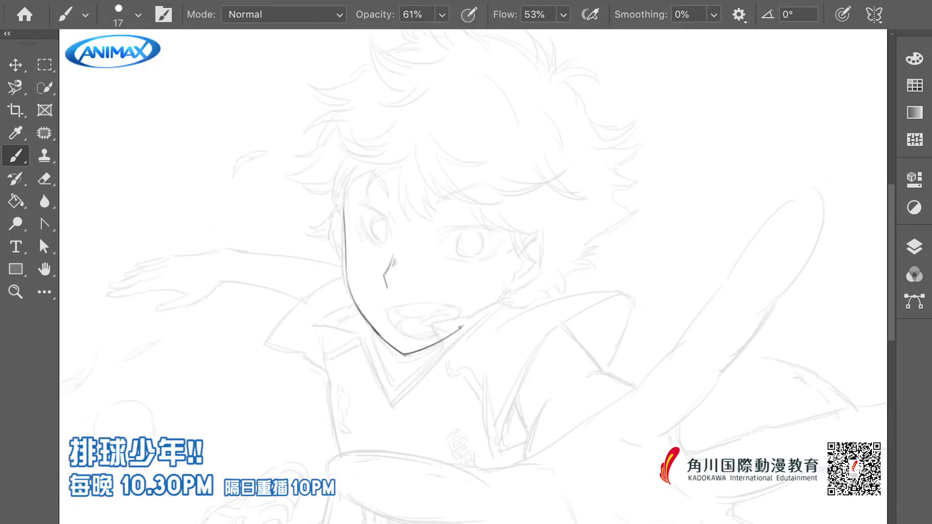
left_click(449, 346, "ctrl")
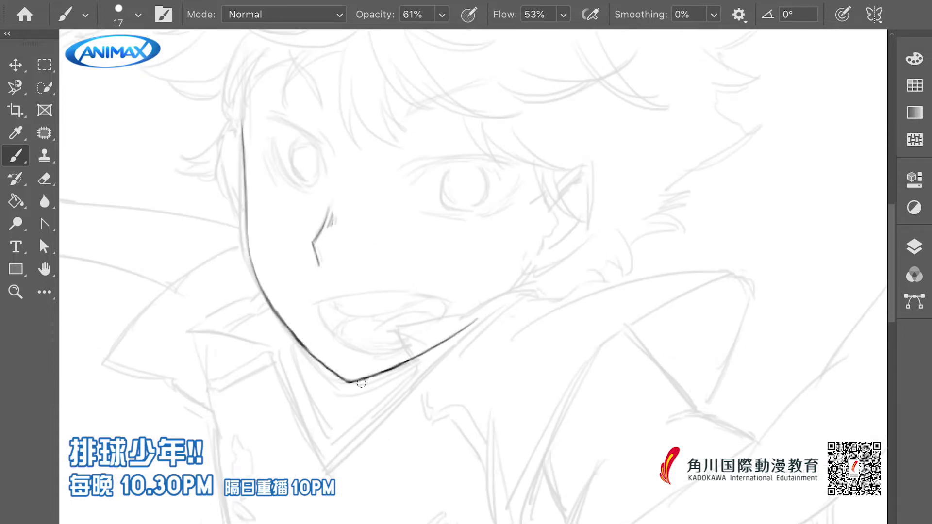
Draw the clean upper eyelid, iris and outer side lines of the narrower far-side eye over the faded sketch
left_click(449, 346, "alt")
mouse_move(406, 262)
left_mouse_down()
mouse_move(370, 243)
mouse_move(403, 260)
left_mouse_up()
mouse_move(361, 240)
left_mouse_down()
mouse_move(407, 274)
mouse_move(392, 291)
mouse_move(376, 278)
mouse_move(388, 320)
left_mouse_up()
key("ctrl+z")
key("ctrl+z")
left_click(383, 272)
scroll(397, 287, "up", 3)
left_click_drag(369, 279, 383, 316)
mouse_move(390, 246)
left_mouse_down()
mouse_move(369, 272)
mouse_move(369, 298)
mouse_move(381, 301)
mouse_move(372, 283)
left_mouse_up()
key("ctrl+z")
scroll(388, 291, "down", 5)
scroll(388, 292, "up", 3)
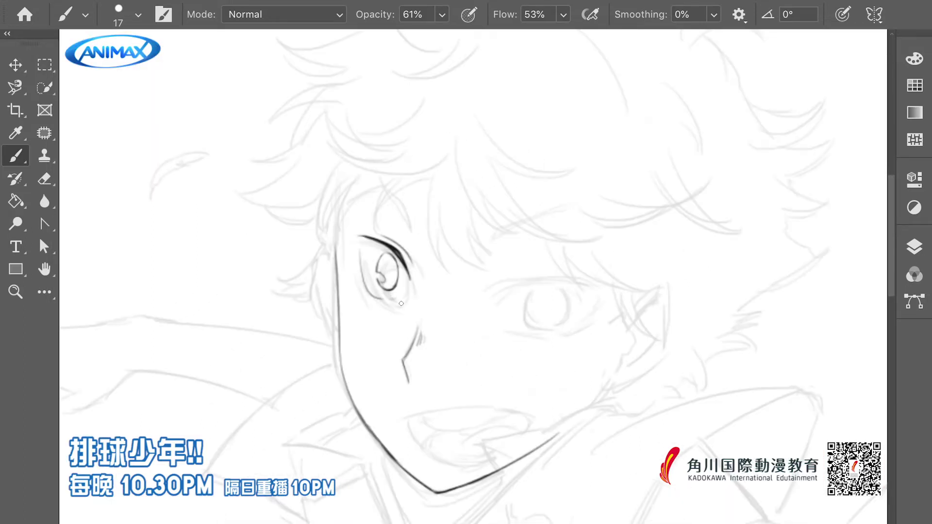
Redraw the narrower eye's iris as a clean upright oval
scroll(368, 292, "up", 1)
key("ctrl+z")
left_click_drag(399, 271, 395, 304)
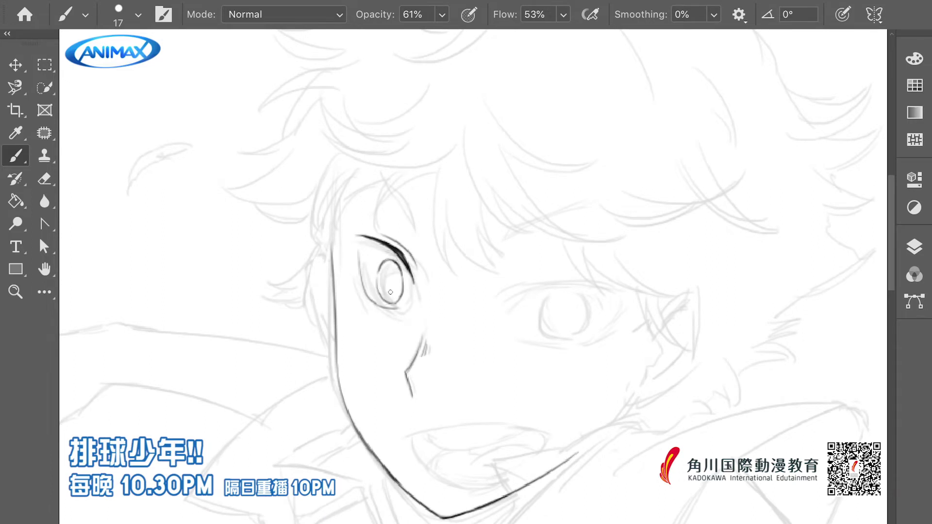
scroll(390, 292, "down", 3)
scroll(395, 269, "up", 2)
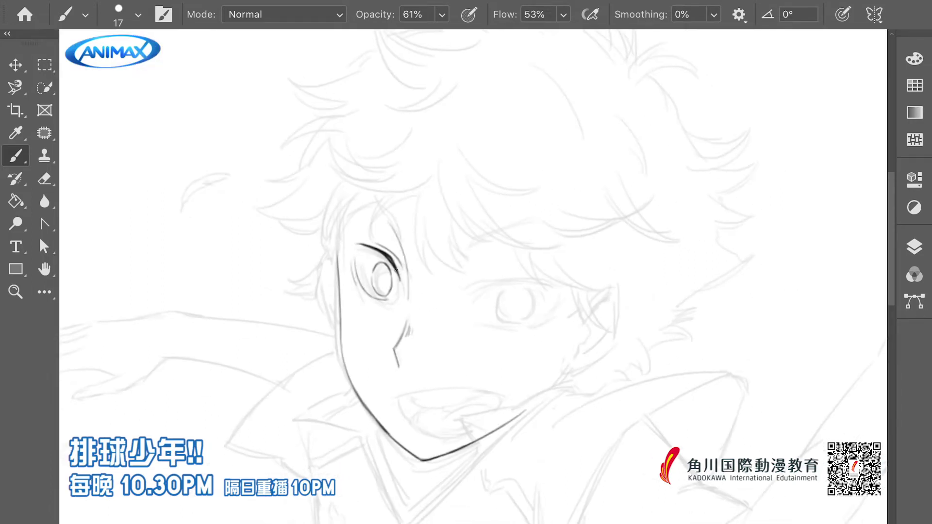
Draw the steeply slanted eyebrow above the narrower eye and touch up the cheek contour beside it
left_click_drag(399, 242, 373, 194)
scroll(372, 208, "down", 2)
scroll(377, 254, "down", 2)
scroll(359, 247, "up", 3)
scroll(319, 234, "down", 2)
scroll(263, 197, "up", 3)
left_click_drag(269, 172, 261, 273)
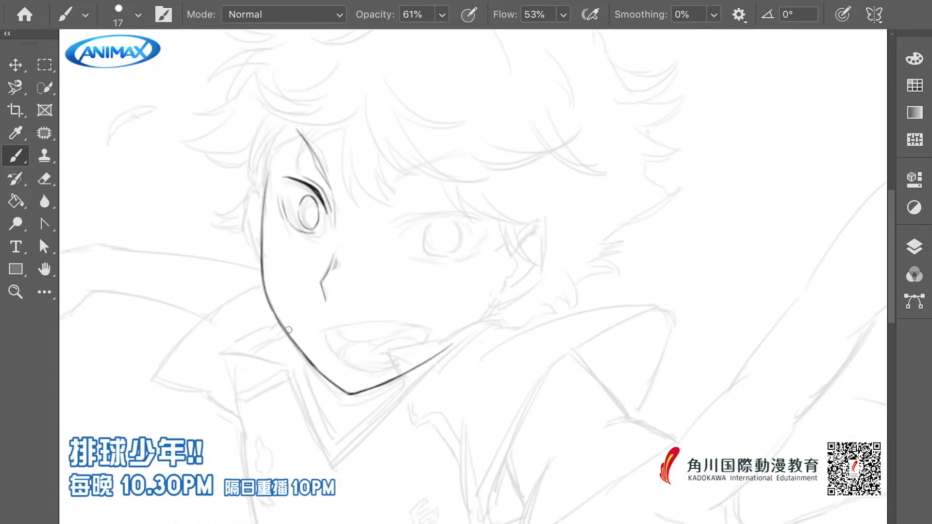
left_click_drag(263, 220, 259, 273)
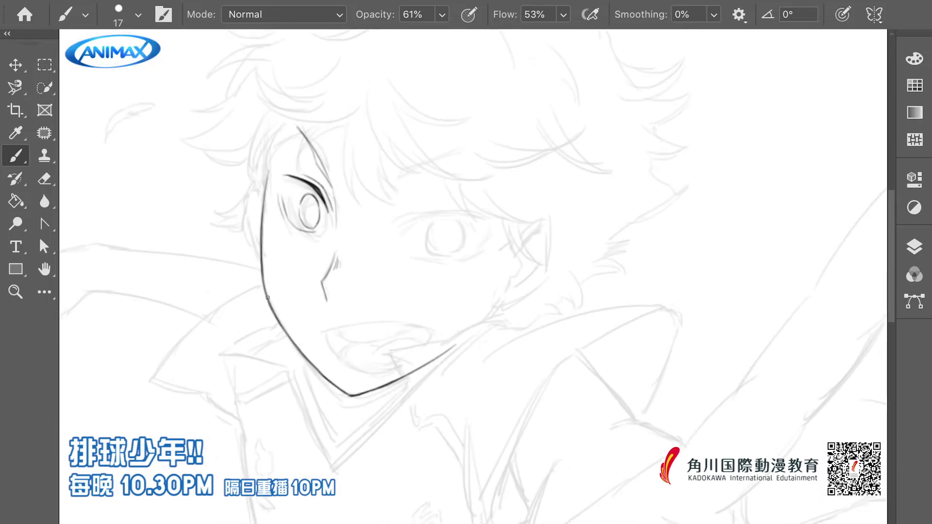
Go over the narrower eye's upper eyelid with darker strokes
key("ctrl+plus")
mouse_move(232, 152)
left_mouse_down()
mouse_move(262, 158)
mouse_move(290, 190)
left_mouse_up()
left_click_drag(230, 152, 285, 175)
scroll(261, 160, "down", 1)
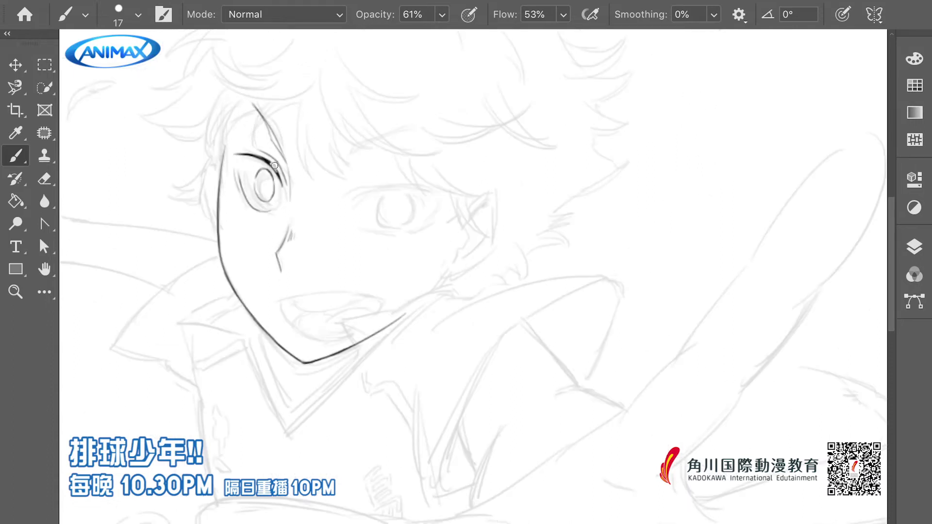
Draw the clean open mouth with its upper teeth line, lower lip curve and tongue
scroll(278, 180, "down", 2)
mouse_move(281, 272)
left_mouse_down()
mouse_move(362, 268)
mouse_move(315, 300)
left_mouse_up()
scroll(293, 273, "up", 3)
mouse_move(288, 262)
left_mouse_down()
mouse_move(390, 257)
mouse_move(305, 290)
mouse_move(318, 304)
mouse_move(395, 297)
mouse_move(374, 266)
left_mouse_up()
left_click_drag(391, 260, 410, 268)
key("ctrl+z")
mouse_move(349, 277)
left_mouse_down()
mouse_move(404, 270)
mouse_move(410, 287)
left_mouse_up()
key("ctrl+z")
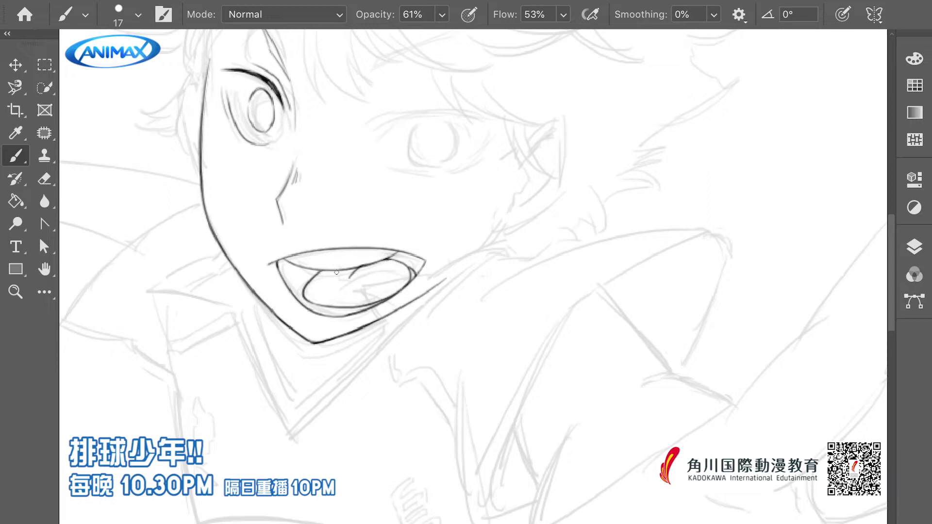
scroll(314, 280, "down", 5)
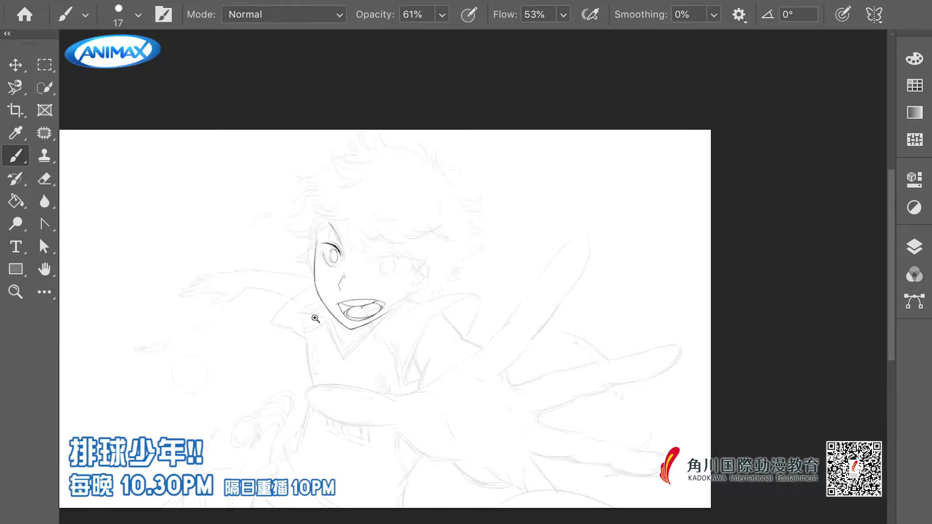
scroll(321, 310, "up", 6)
left_click_drag(310, 314, 365, 307)
scroll(321, 319, "down", 5)
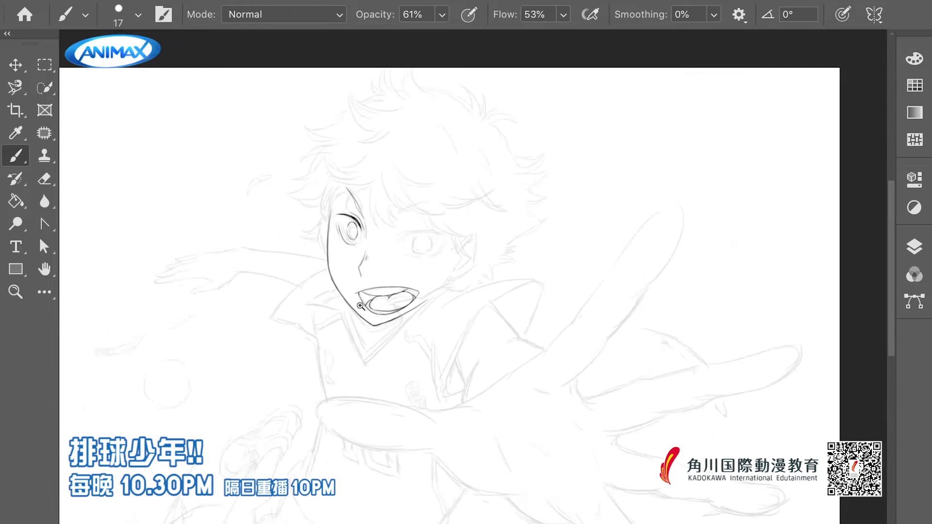
Draw the thick upper eyelid and the lower lid line of the wider near-side eye
scroll(421, 189, "up", 3)
scroll(408, 183, "up", 2)
mouse_move(393, 204)
left_mouse_down()
mouse_move(414, 193)
mouse_move(476, 204)
mouse_move(403, 202)
left_mouse_up()
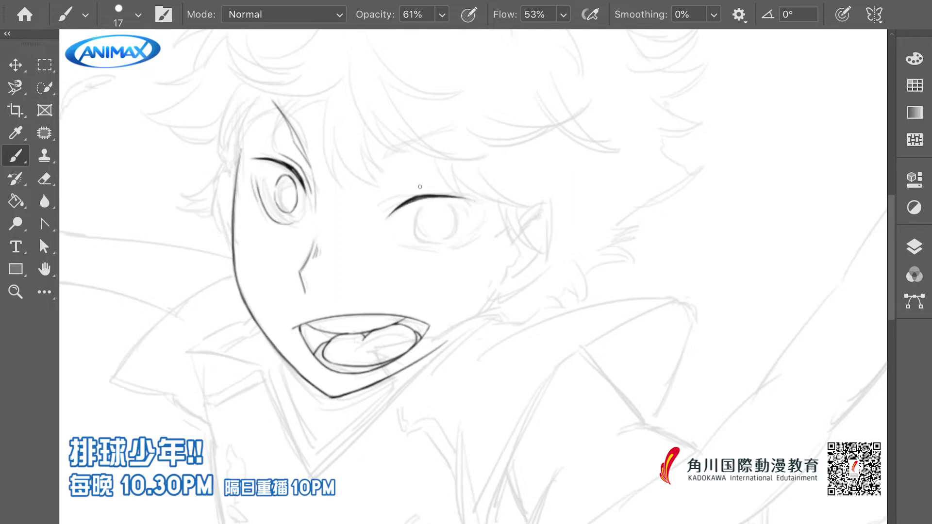
mouse_move(492, 205)
left_mouse_down()
mouse_move(462, 200)
mouse_move(395, 244)
left_mouse_up()
scroll(437, 249, "up", 3)
scroll(509, 219, "down", 4)
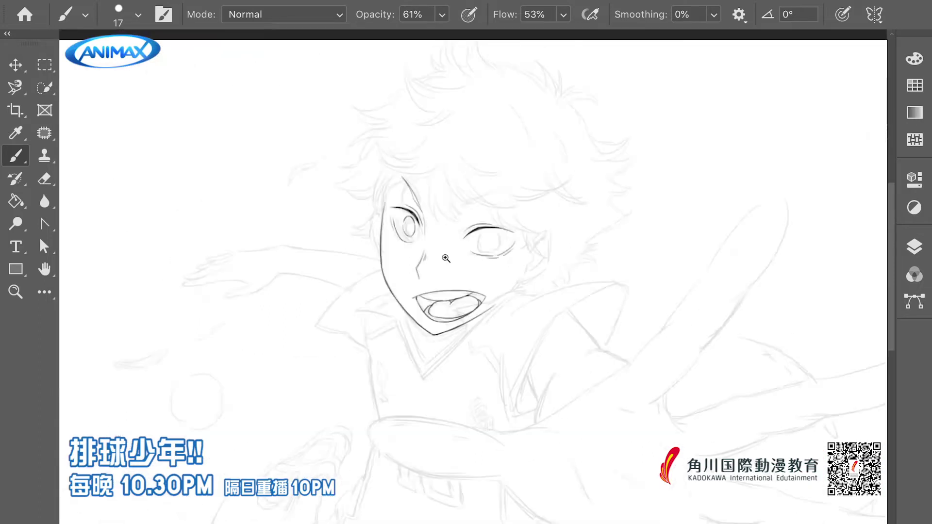
Add the eyelid crease, outer corner strokes and a round iris to the wider eye
scroll(517, 210, "up", 4)
left_click_drag(543, 195, 503, 235)
mouse_move(520, 187)
left_mouse_down()
mouse_move(501, 212)
mouse_move(505, 221)
mouse_move(520, 196)
mouse_move(489, 210)
mouse_move(517, 215)
mouse_move(521, 208)
mouse_move(495, 235)
left_mouse_up()
scroll(507, 214, "down", 3)
key("ctrl+z")
key("ctrl+z")
scroll(490, 210, "down", 1)
mouse_move(478, 184)
left_mouse_down()
mouse_move(460, 217)
mouse_move(490, 198)
mouse_move(462, 219)
mouse_move(462, 199)
mouse_move(484, 223)
mouse_move(464, 214)
mouse_move(497, 203)
mouse_move(488, 227)
left_mouse_up()
key("ctrl+z")
key("ctrl+z")
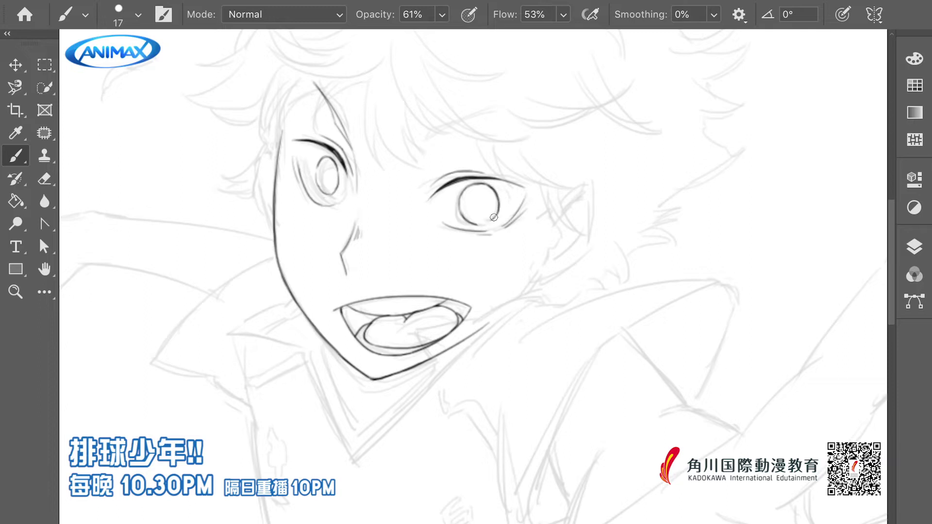
Draw the slanted eyebrow above the wider eye
scroll(493, 228, "down", 5)
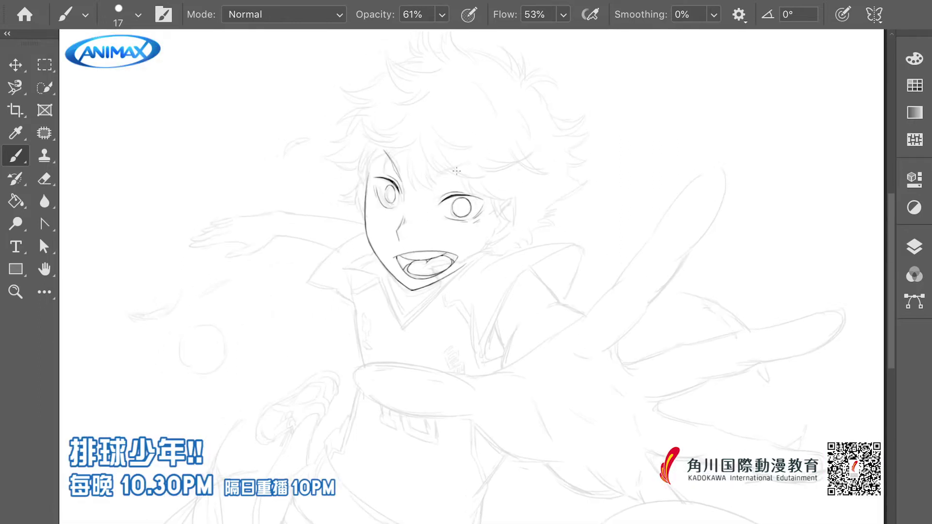
scroll(435, 212, "up", 4)
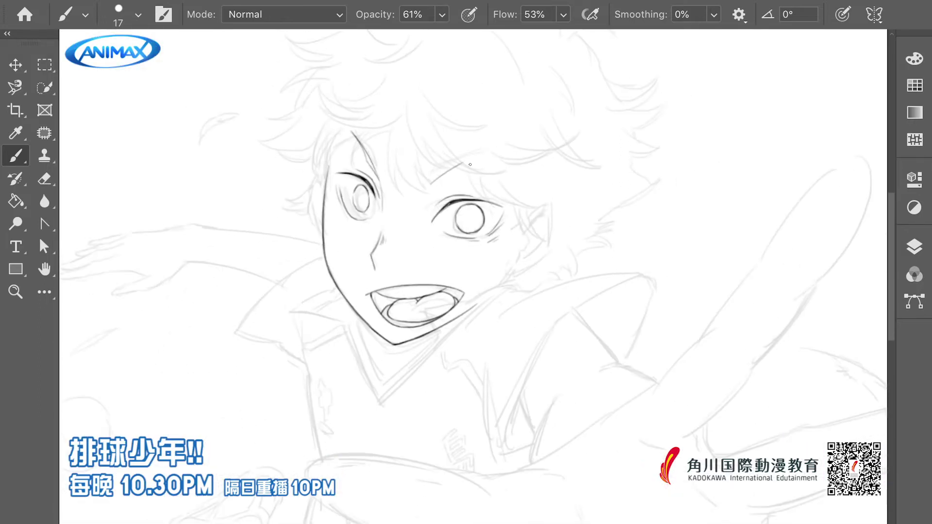
mouse_move(453, 173)
left_mouse_down()
mouse_move(392, 192)
mouse_move(482, 169)
left_mouse_up()
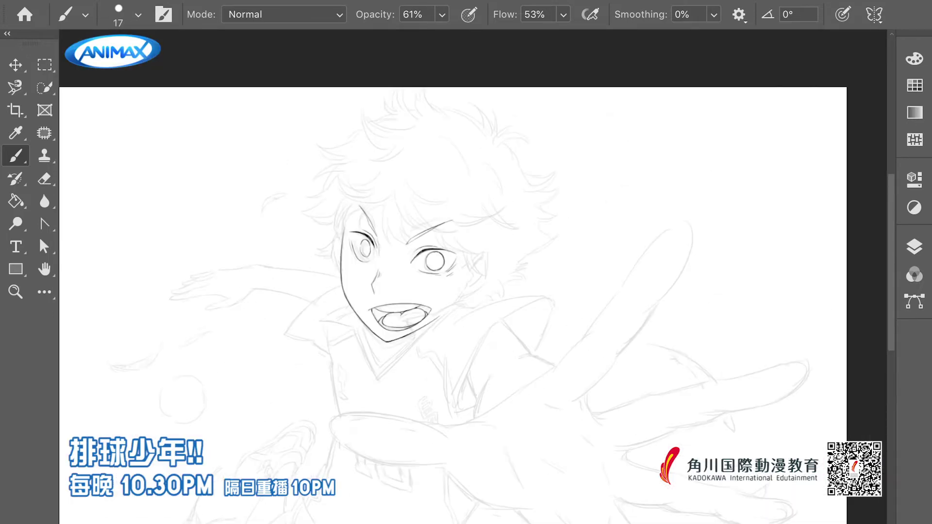
left_click_drag(390, 205, 465, 204)
key("ctrl+z")
Draw both ears with their inner contours and extend the jawline to the near ear
left_click_drag(304, 166, 325, 250)
left_click_drag(322, 158, 318, 209)
left_click_drag(534, 292, 328, 252)
mouse_move(433, 272)
left_mouse_down()
mouse_move(399, 314)
mouse_move(332, 353)
mouse_move(458, 268)
left_mouse_up()
mouse_move(454, 183)
left_mouse_down()
mouse_move(500, 155)
mouse_move(495, 230)
mouse_move(450, 274)
left_mouse_up()
left_click_drag(505, 204, 493, 223)
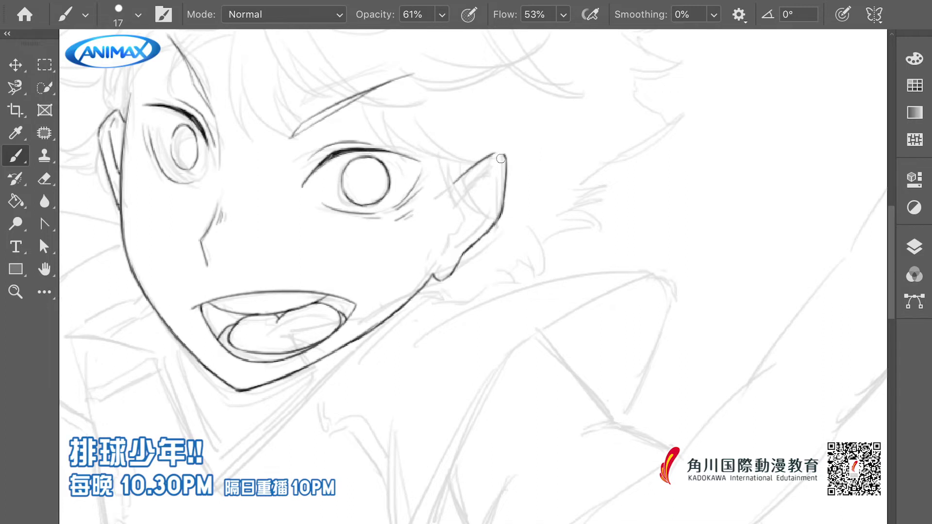
mouse_move(498, 165)
left_mouse_down()
mouse_move(454, 212)
mouse_move(460, 219)
mouse_move(446, 256)
left_mouse_up()
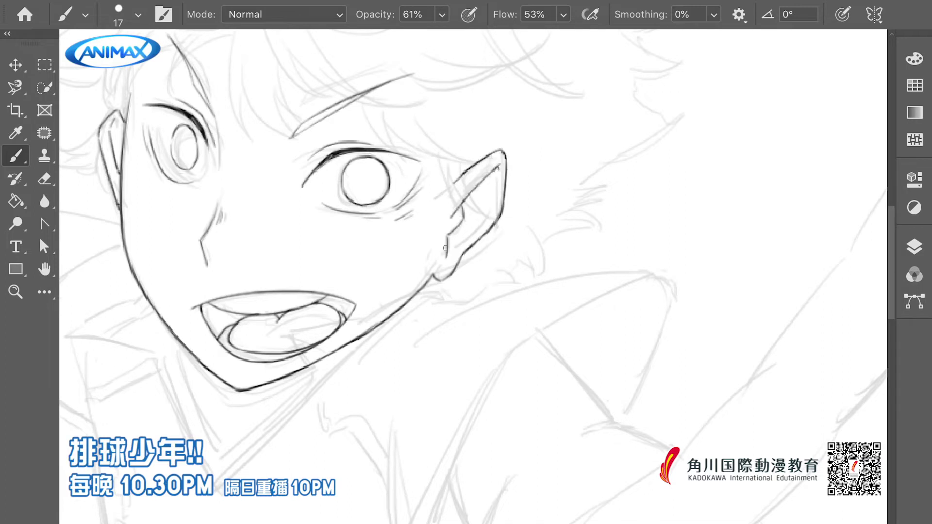
key("ctrl+0")
Draw the near-side collar flap below the jaw and the shoulder line running out from the neck
scroll(438, 241, "up", 5)
mouse_move(402, 229)
left_mouse_down()
mouse_move(408, 264)
mouse_move(460, 215)
left_mouse_up()
key("ctrl+z")
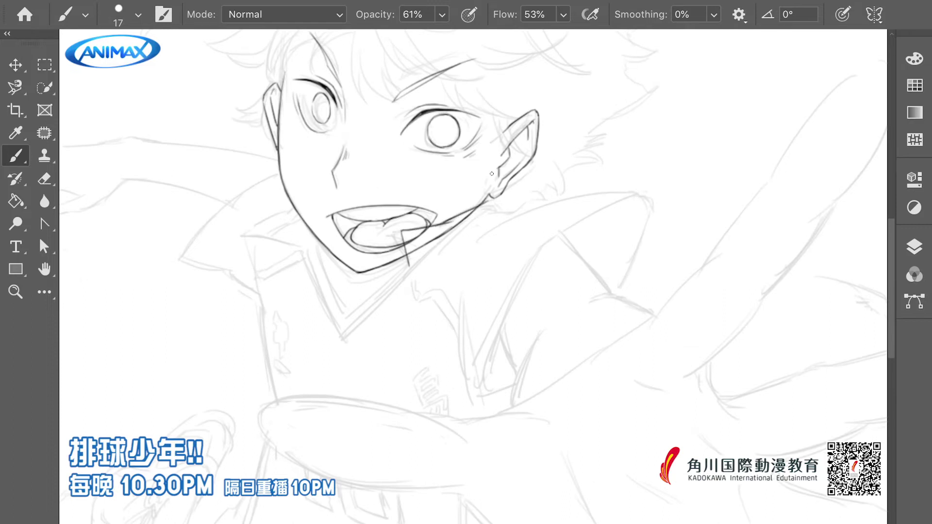
mouse_move(495, 192)
left_mouse_down()
mouse_move(456, 236)
mouse_move(560, 200)
mouse_move(521, 200)
left_mouse_up()
key("ctrl+z")
key("ctrl+z")
left_click_drag(521, 200, 648, 185)
mouse_move(456, 253)
left_mouse_down()
mouse_move(509, 214)
mouse_move(447, 252)
left_mouse_up()
key("ctrl+z")
left_click_drag(469, 220, 340, 321)
key("ctrl+z")
key("ctrl+z")
Draw the shirt's double V-neckline and the pointed collar flap on the far side of the neck
left_click_drag(320, 241, 329, 333)
mouse_move(310, 255)
left_mouse_down()
mouse_move(366, 236)
mouse_move(409, 266)
left_mouse_up()
left_click_drag(363, 300, 375, 287)
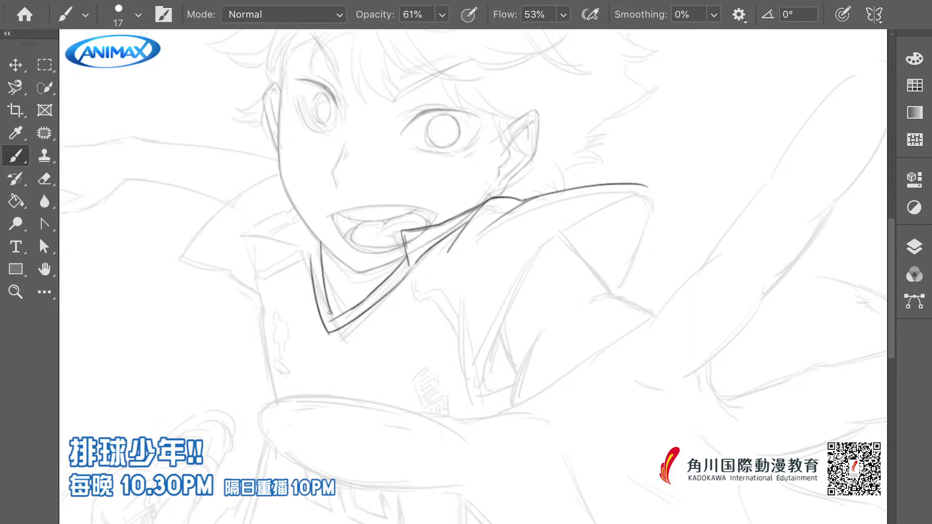
scroll(329, 313, "up", 3)
mouse_move(354, 339)
left_mouse_down()
mouse_move(422, 305)
mouse_move(417, 297)
mouse_move(375, 335)
left_mouse_up()
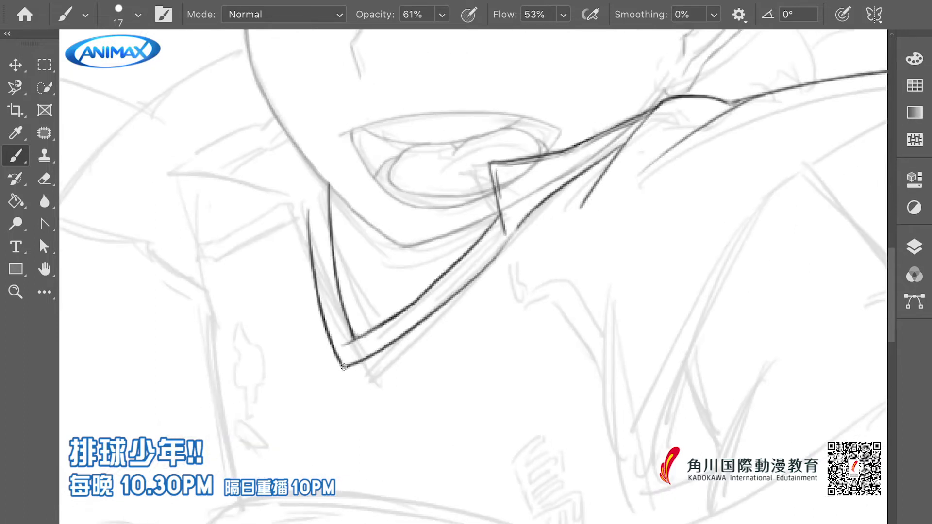
left_click_drag(344, 367, 383, 397)
mouse_move(313, 146)
left_mouse_down()
mouse_move(225, 202)
mouse_move(360, 238)
left_mouse_up()
left_click_drag(350, 232, 349, 261)
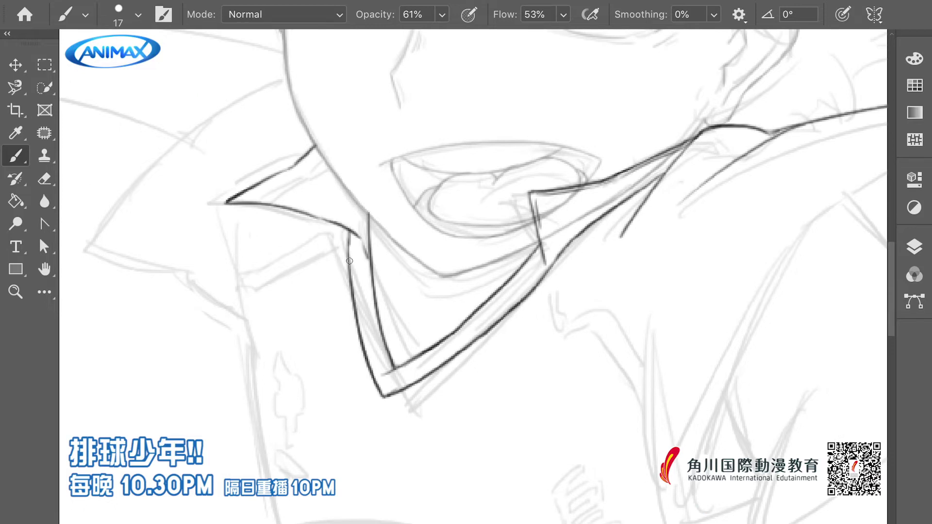
scroll(418, 249, "down", 5)
scroll(385, 206, "up", 4)
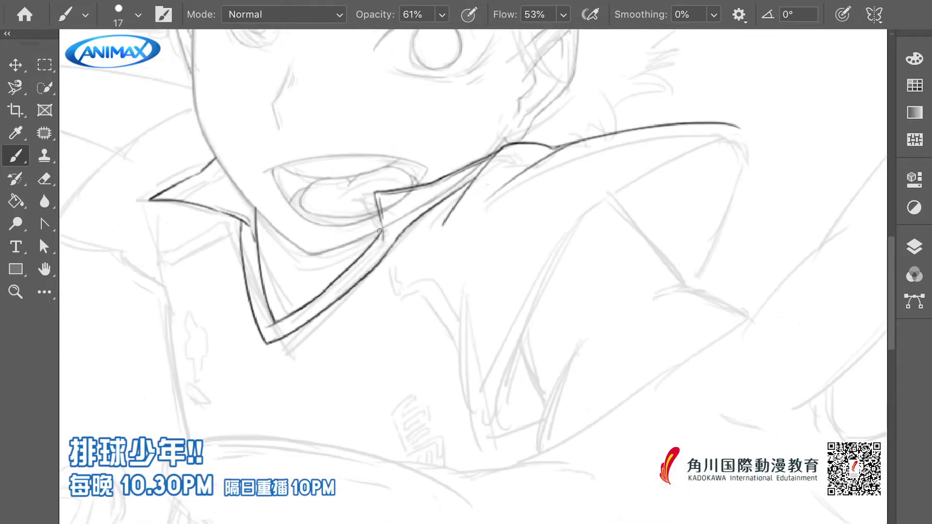
Outline the flared sleeve of the reaching arm with its outer edge, inner opening and fold lines
scroll(380, 231, "down", 5)
left_click_drag(393, 240, 402, 311)
mouse_move(452, 206)
left_mouse_down()
mouse_move(402, 309)
mouse_move(508, 180)
left_mouse_up()
left_click_drag(513, 187, 489, 265)
key("ctrl+z")
scroll(512, 182, "up", 4)
mouse_move(444, 183)
left_mouse_down()
mouse_move(510, 194)
mouse_move(507, 238)
left_mouse_up()
key("ctrl+z")
left_click_drag(495, 192, 509, 236)
scroll(504, 207, "down", 4)
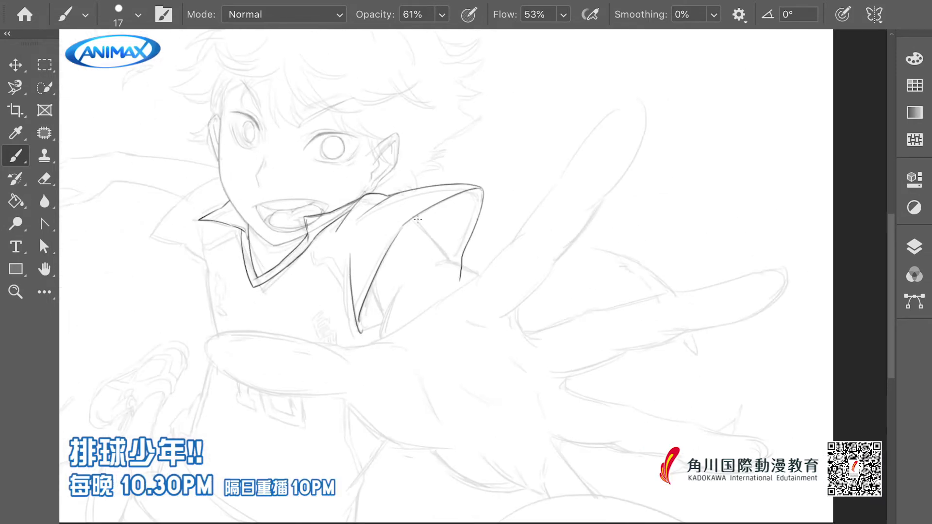
Draw the reaching arm's shoulder and forearm contour and the small lines inside the sleeve's lower opening
left_click_drag(435, 238, 503, 263)
left_click_drag(508, 267, 537, 352)
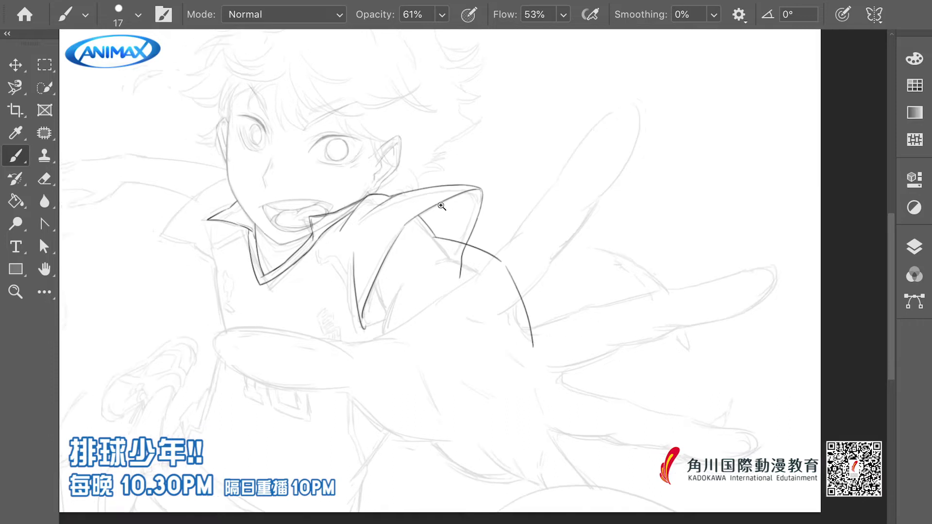
scroll(425, 259, "up", 3)
left_click_drag(423, 245, 388, 282)
left_click_drag(374, 306, 359, 383)
left_click_drag(349, 299, 364, 341)
key("ctrl+z")
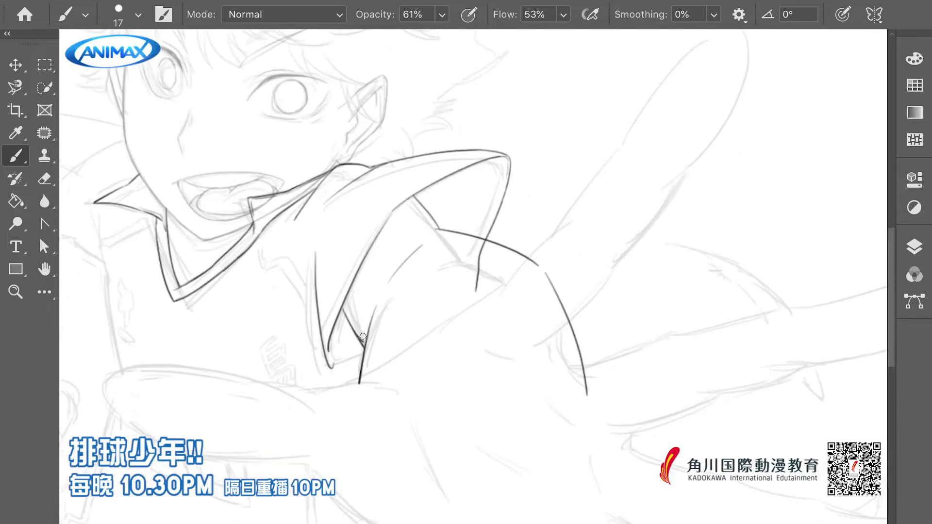
key("ctrl+z")
scroll(475, 274, "down", 5)
scroll(479, 298, "up", 5)
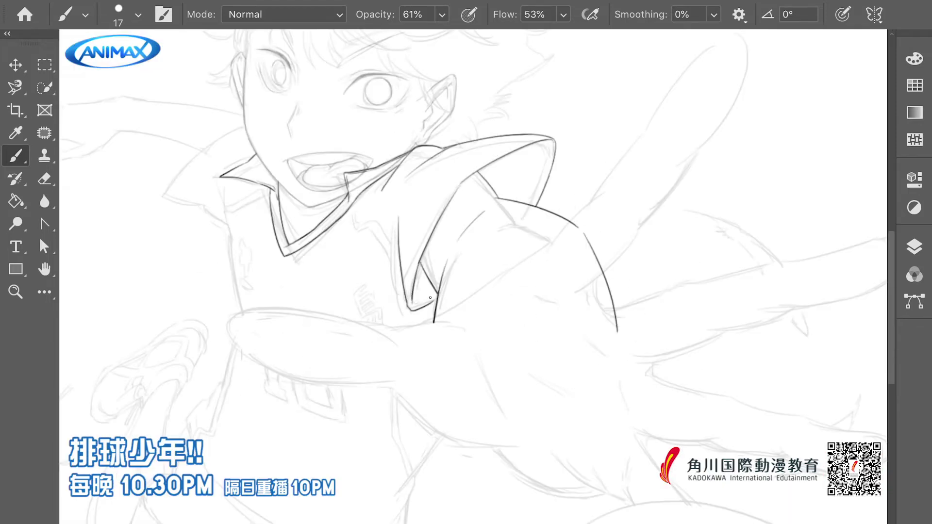
Add a shirt fold line beside the sleeve and outline the thumb of the reaching hand
left_click_drag(375, 209, 386, 253)
scroll(354, 268, "down", 5)
scroll(354, 267, "up", 4)
left_click_drag(366, 249, 450, 263)
left_click_drag(339, 270, 450, 313)
scroll(357, 274, "up", 3)
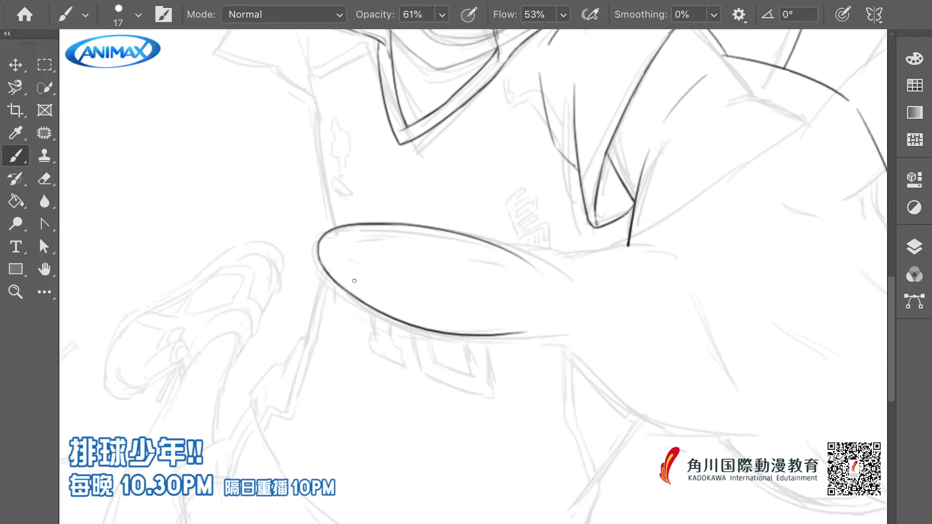
Connect the thumb's base to the palm and draw the palm's lower edge
scroll(354, 281, "right", 5)
left_click_drag(361, 233, 468, 253)
scroll(397, 283, "right", 2)
mouse_move(340, 320)
left_mouse_down()
mouse_move(469, 326)
mouse_move(425, 330)
left_mouse_up()
key("ctrl+z")
scroll(380, 330, "right", 4)
scroll(380, 329, "down", 2)
mouse_move(295, 287)
left_mouse_down()
mouse_move(495, 379)
mouse_move(449, 373)
mouse_move(491, 382)
left_mouse_up()
key("ctrl+z")
key("ctrl+z")
left_click_drag(434, 370, 481, 375)
Draw the palm's upper edge running from the thumb toward the raised index finger
scroll(356, 298, "down", 3)
mouse_move(465, 152)
left_mouse_down()
mouse_move(362, 222)
mouse_move(474, 149)
left_mouse_up()
scroll(362, 222, "up", 3)
scroll(320, 218, "down", 5)
mouse_move(416, 197)
left_mouse_down()
mouse_move(386, 216)
mouse_move(420, 161)
left_mouse_up()
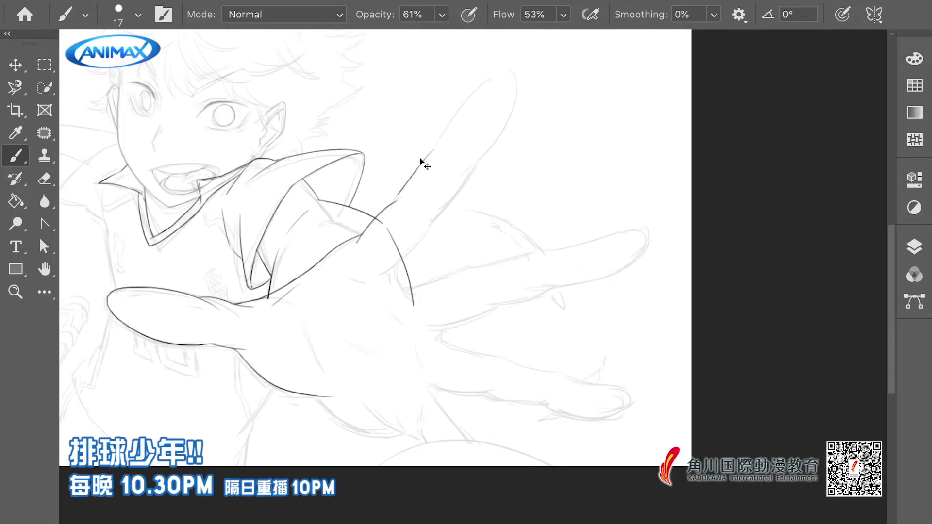
key("ctrl+z")
scroll(420, 162, "up", 3)
scroll(420, 163, "right", 3)
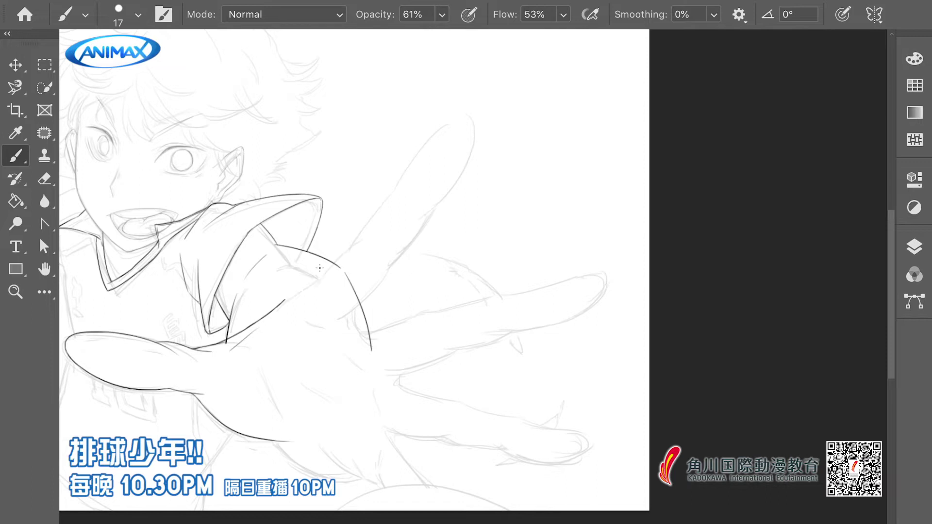
Outline the raised index finger along its upper side and around its rounded tip
scroll(284, 297, "up", 1)
scroll(283, 298, "right", 1)
left_click_drag(301, 289, 425, 136)
mouse_move(426, 132)
left_mouse_down()
mouse_move(455, 156)
mouse_move(399, 228)
left_mouse_up()
key("ctrl+z")
left_click_drag(455, 164, 416, 142)
scroll(418, 107, "up", 2)
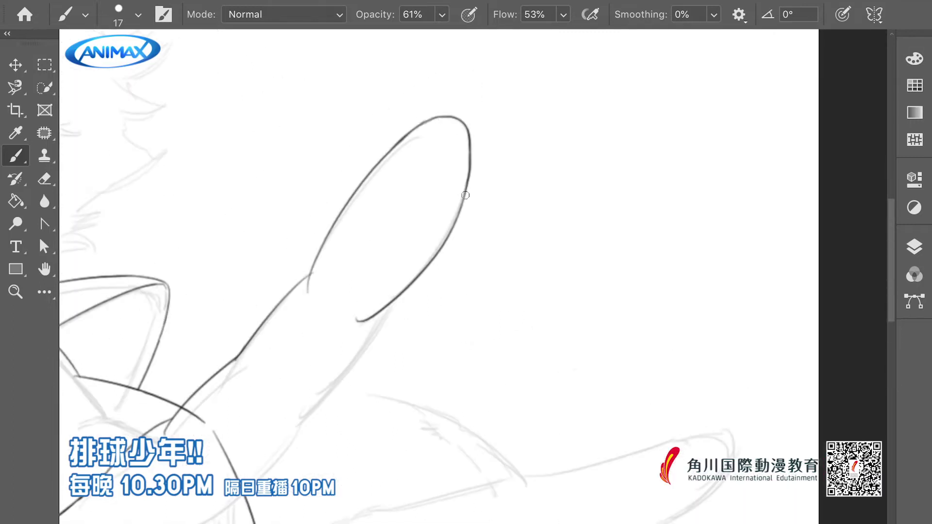
scroll(430, 134, "down", 1)
scroll(424, 129, "down", 2)
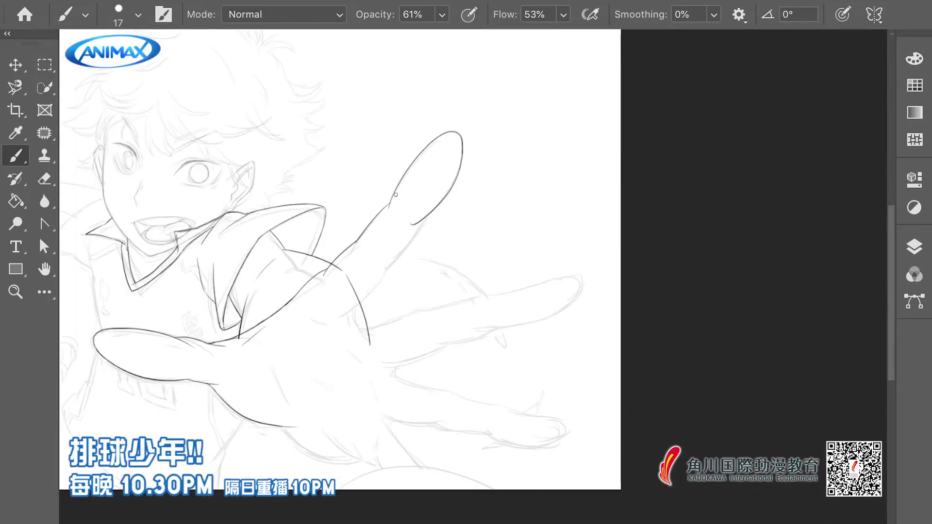
Draw the index finger's underside segments, its joint crease and the web at its base
scroll(396, 230, "down", 1)
left_click_drag(347, 283, 418, 202)
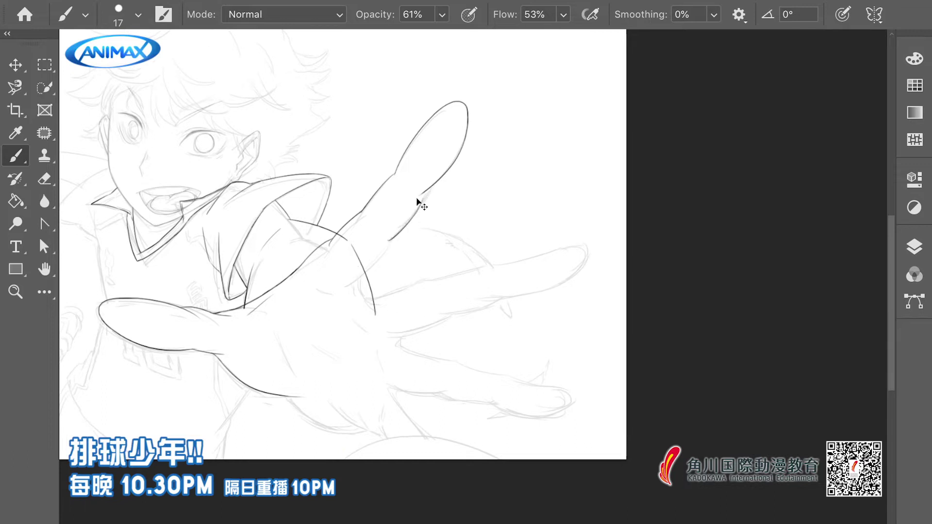
scroll(407, 190, "up", 3)
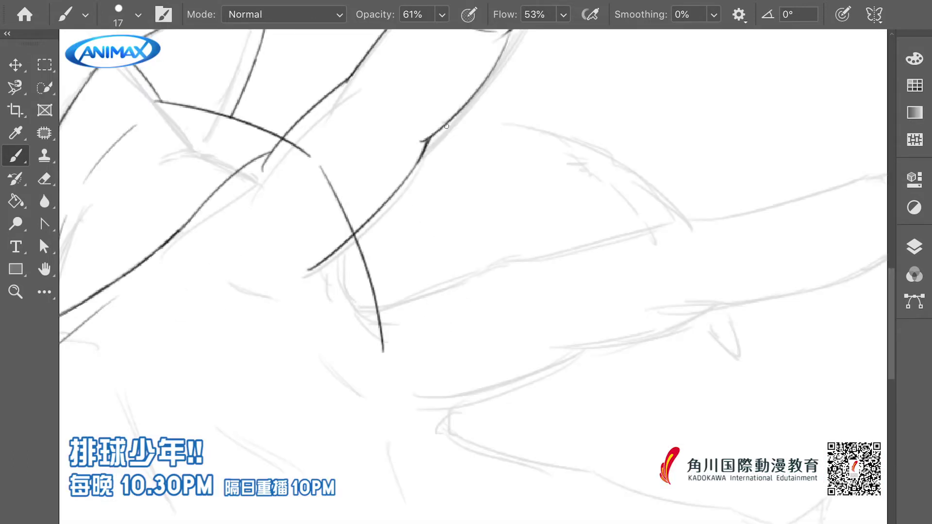
scroll(446, 126, "up", 3)
scroll(280, 352, "down", 3)
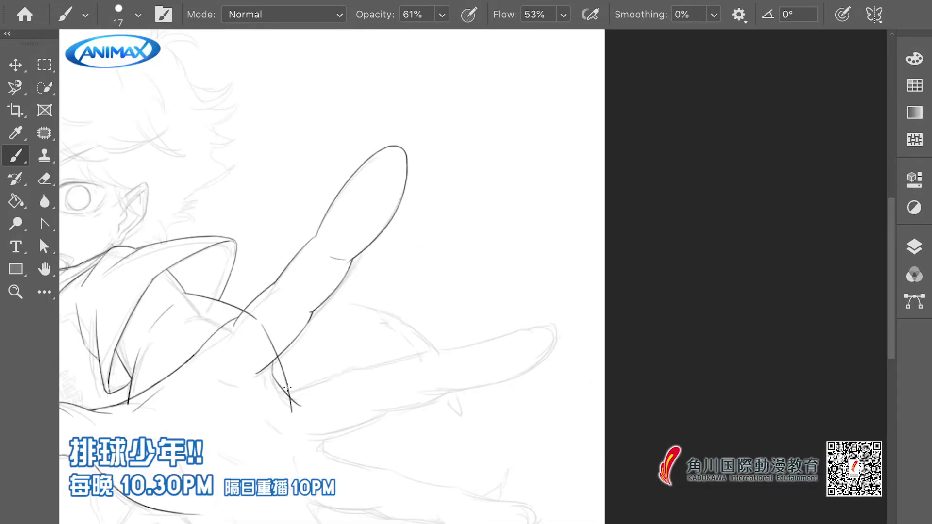
Ink the middle finger's upper side in segments and carry the outline around its rounded tip
scroll(313, 399, "up", 1)
left_click_drag(361, 353, 451, 335)
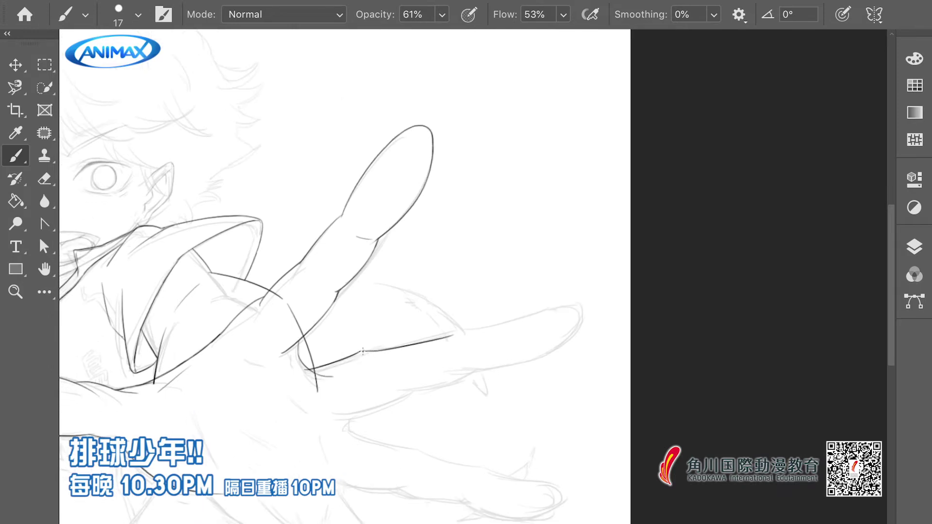
scroll(373, 296, "up", 3)
mouse_move(366, 300)
left_mouse_down()
mouse_move(486, 276)
mouse_move(492, 286)
mouse_move(413, 345)
left_mouse_up()
scroll(435, 291, "down", 3)
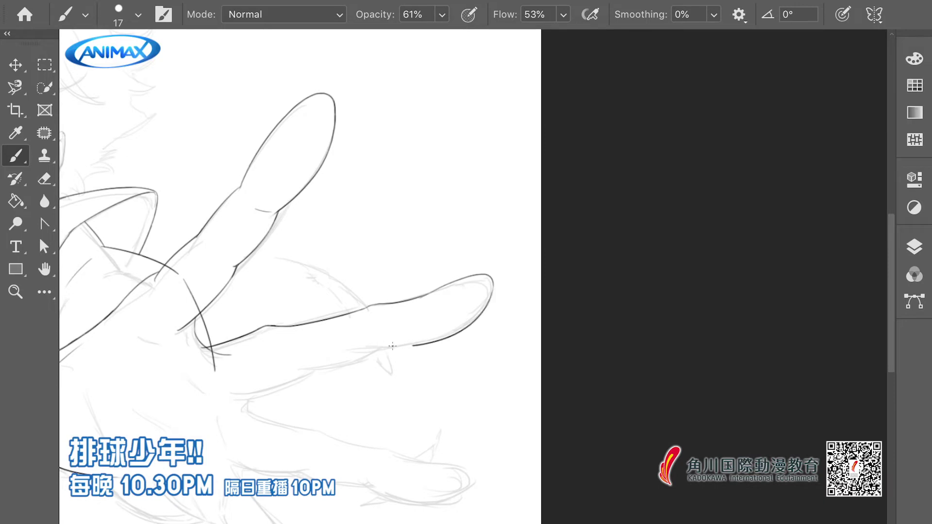
Draw the middle finger's underside from the joint crease back to the palm
scroll(489, 287, "left", 2)
scroll(489, 288, "down", 1)
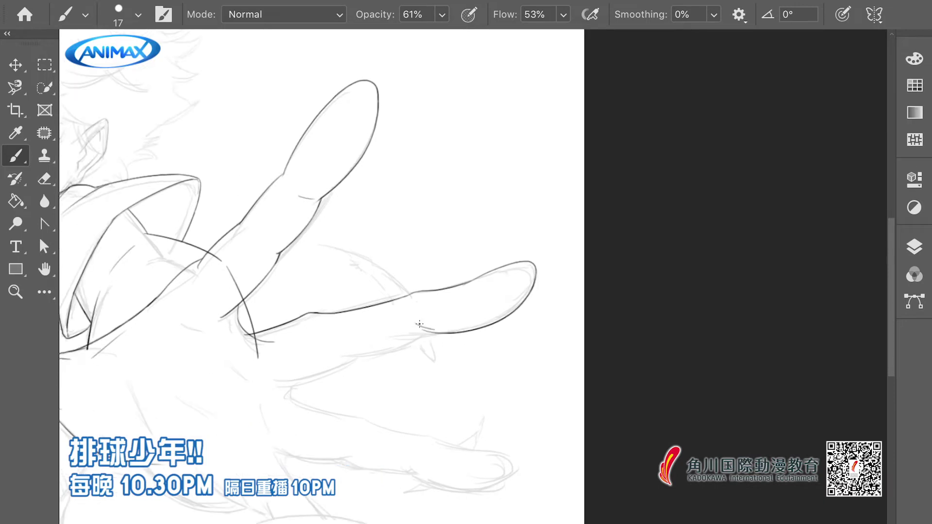
scroll(350, 350, "down", 1)
mouse_move(429, 333)
left_mouse_down()
mouse_move(351, 350)
mouse_move(336, 369)
left_mouse_up()
scroll(373, 356, "up", 1)
scroll(343, 383, "right", 1)
scroll(334, 367, "right", 2)
scroll(333, 367, "down", 1)
Outline the ring finger's upper side and its rounded tip over the faded sketch
left_click_drag(358, 340, 441, 368)
mouse_move(527, 394)
left_mouse_down()
mouse_move(433, 366)
mouse_move(543, 418)
left_mouse_up()
key("ctrl+z")
key("ctrl+z")
mouse_move(459, 379)
left_mouse_down()
mouse_move(545, 423)
mouse_move(420, 403)
left_mouse_up()
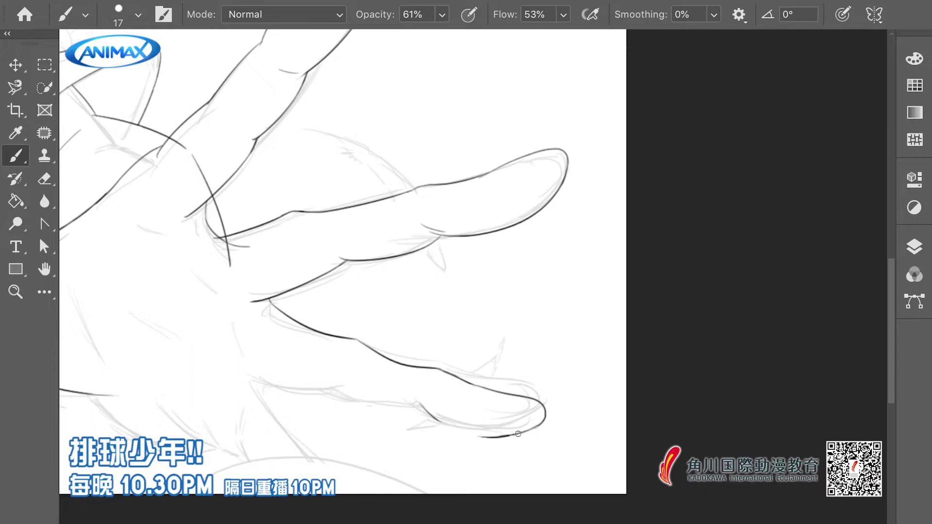
Draw the ring finger's underside and the near edge of the downward-pointing little finger
scroll(401, 405, "left", 1)
mouse_move(329, 384)
left_mouse_down()
mouse_move(417, 407)
mouse_move(275, 376)
mouse_move(389, 480)
left_mouse_up()
key("ctrl+z")
scroll(444, 423, "left", 1)
scroll(394, 397, "down", 3)
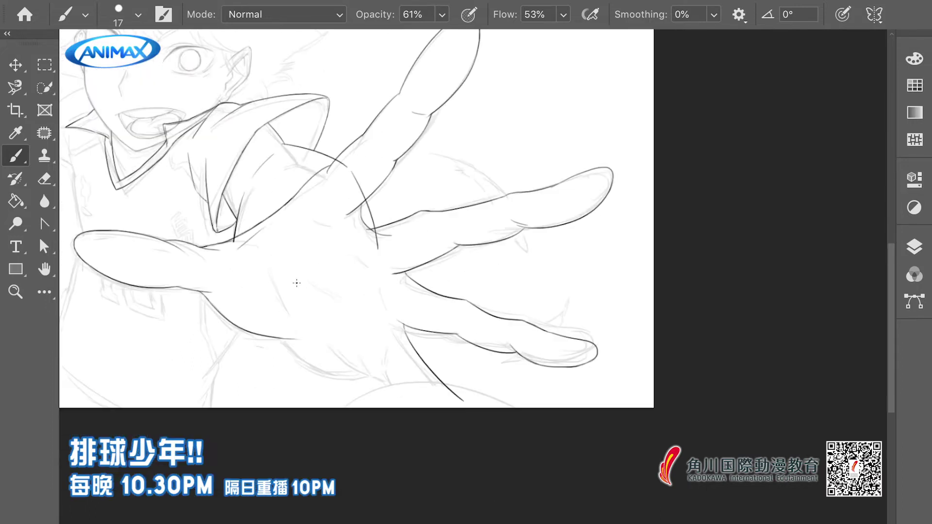
Ink the palm's bottom edge and the little finger's other side down to the canvas edge
left_click_drag(390, 385, 378, 434)
scroll(393, 394, "up", 3)
left_click_drag(384, 361, 416, 410)
scroll(416, 410, "down", 1)
scroll(437, 393, "down", 2)
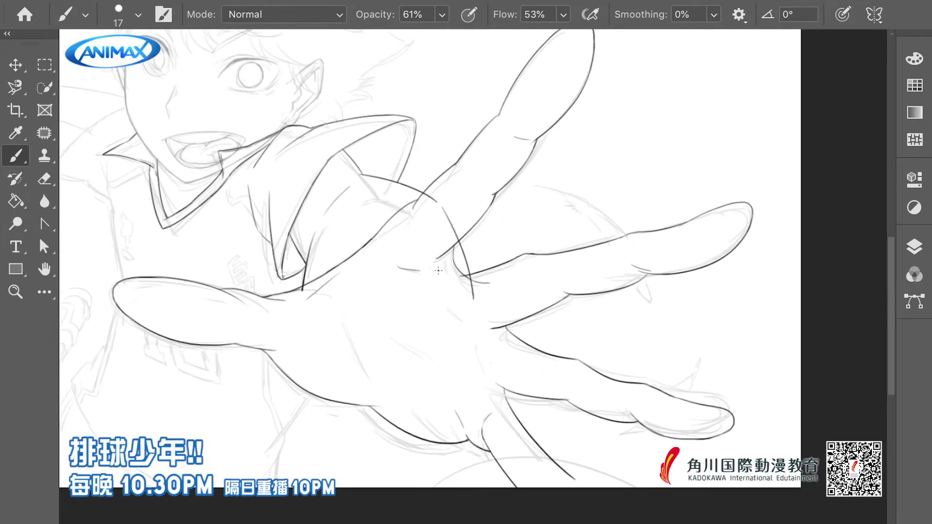
Add short crease lines at the finger bases and along the lower palm
scroll(443, 388, "left", 2)
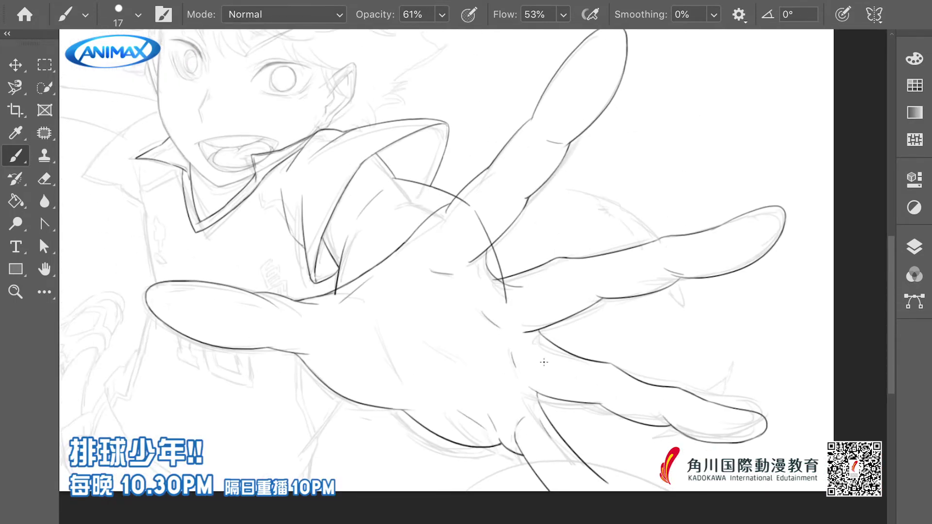
scroll(544, 362, "down", 1)
scroll(395, 370, "up", 3)
scroll(418, 364, "down", 1)
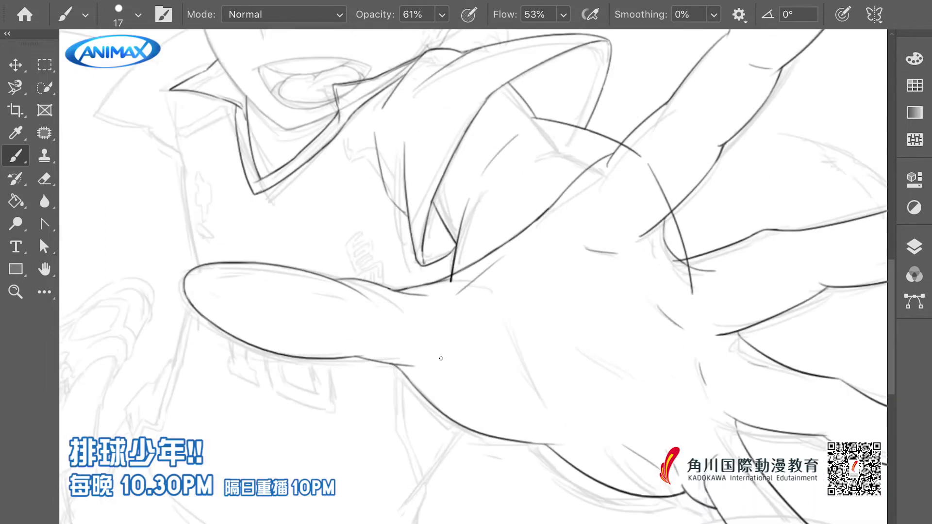
scroll(422, 344, "down", 2)
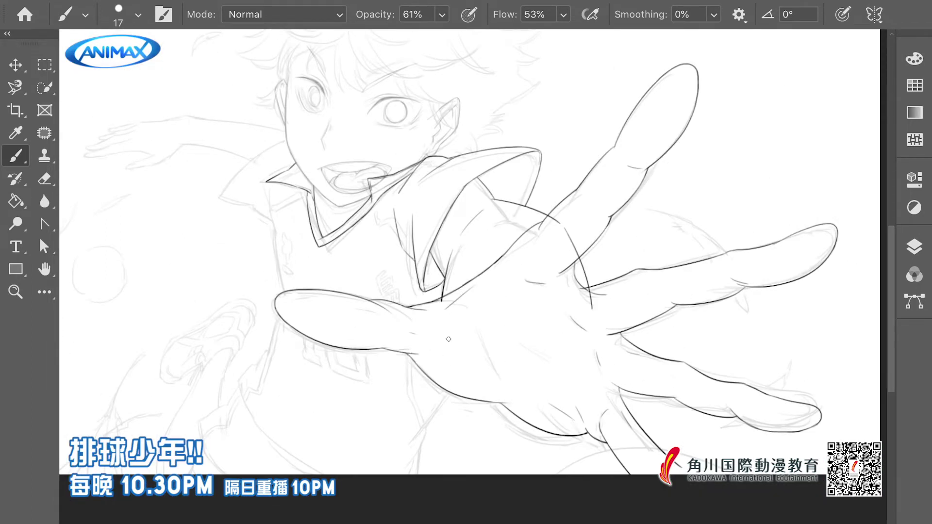
Hatch short creases at the thumb's joint and draw a long crease across the palm
left_click_drag(407, 343, 430, 346)
scroll(407, 343, "up", 3)
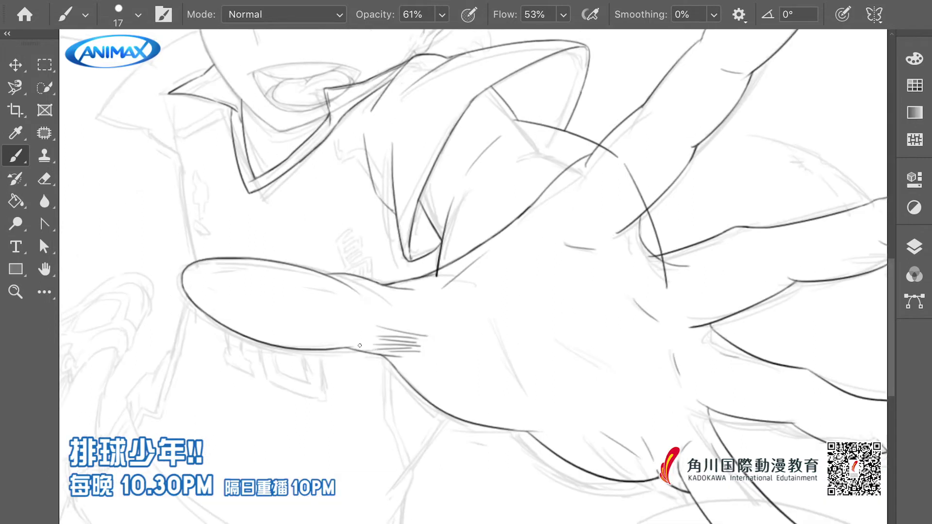
scroll(370, 348, "down", 5)
scroll(502, 339, "up", 3)
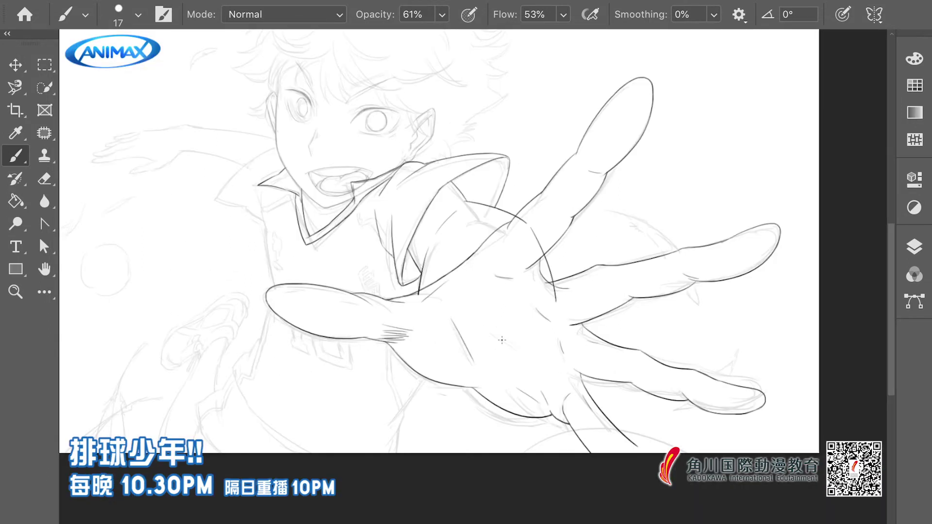
Add a second palm crease and erase the arm line where it overlaps the index and middle finger bases
scroll(608, 170, "up", 4)
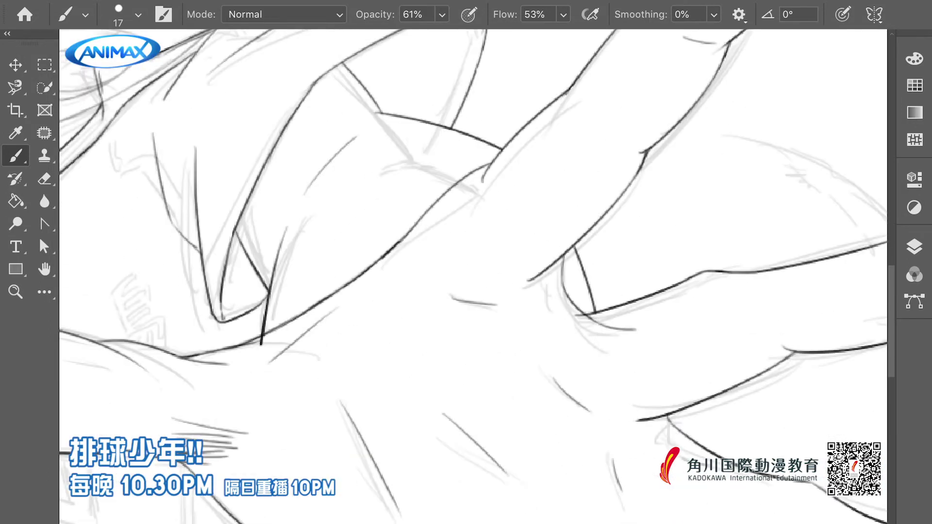
left_click_drag(644, 308, 596, 307)
scroll(596, 307, "down", 4)
scroll(449, 287, "up", 3)
scroll(493, 346, "down", 3)
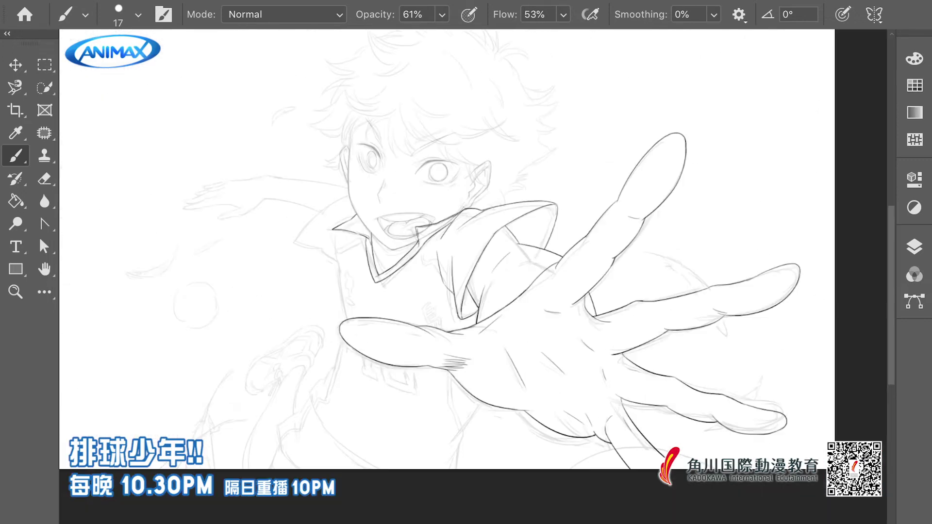
Draw the shirt's outer side from the shoulder past the thumb tip, with a waist fold and the lower hem
scroll(475, 276, "down", 2)
scroll(475, 276, "up", 2)
left_click_drag(401, 350, 412, 283)
left_click_drag(376, 350, 396, 331)
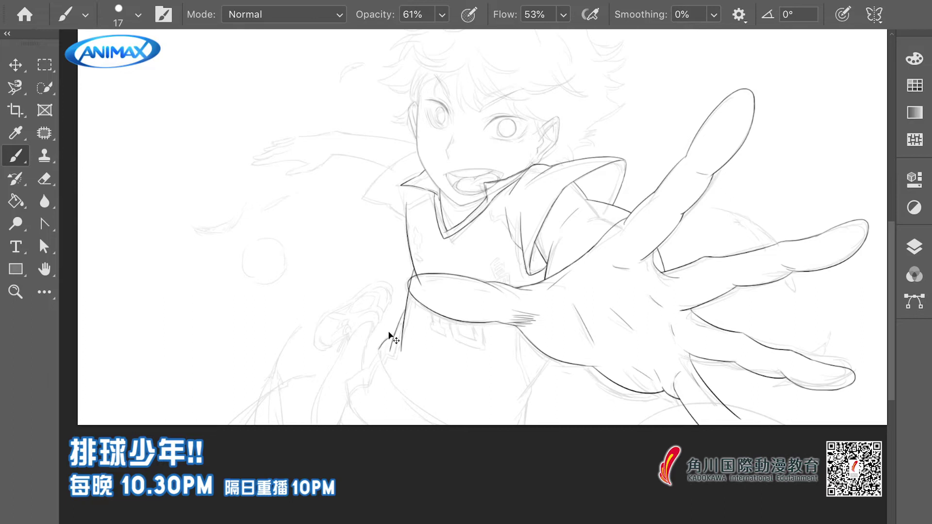
Connect the waist fold to the corner of the shirt's hem
scroll(394, 335, "up", 6)
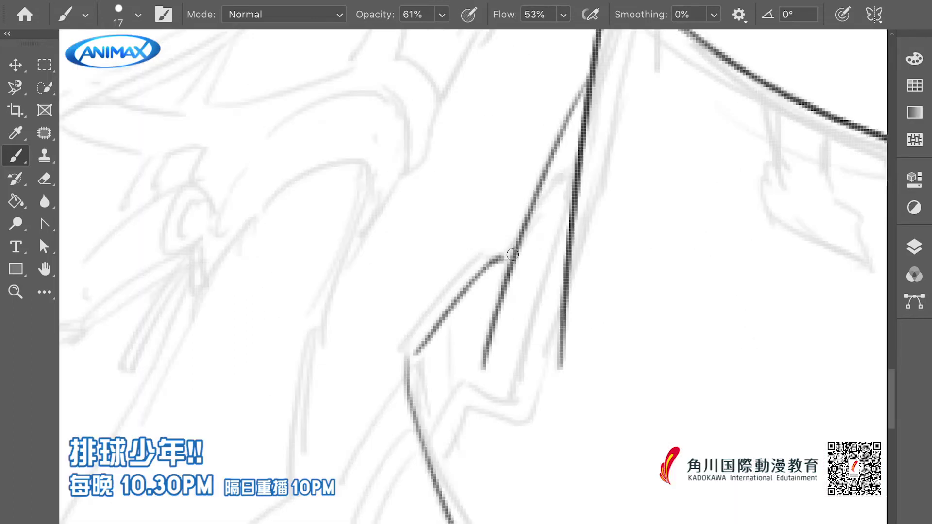
mouse_move(513, 253)
left_mouse_down()
mouse_move(405, 381)
mouse_move(407, 424)
left_mouse_up()
scroll(355, 318, "down", 5)
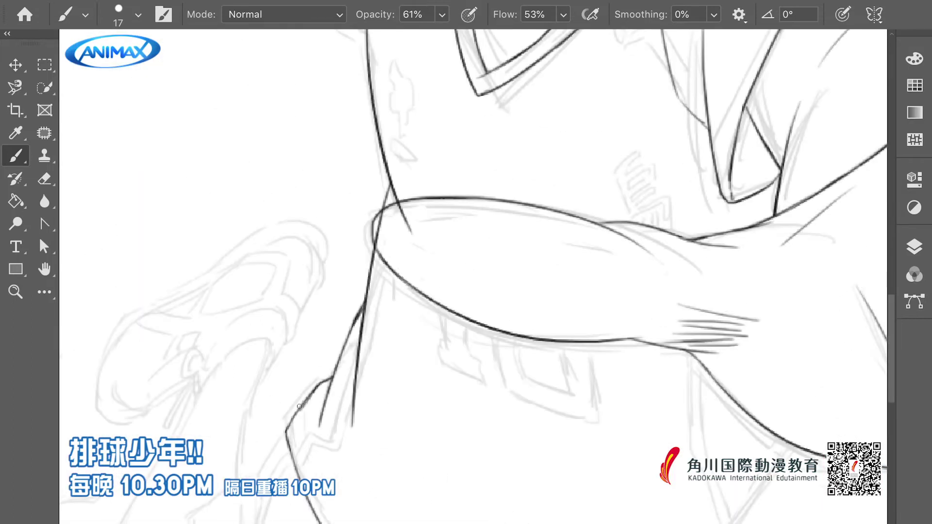
Undo the last stroke and draw the shirt's far side below the palm
scroll(299, 405, "down", 4)
key("ctrl+z")
left_click_drag(500, 328, 470, 387)
Ink the shorts' outer edge beside the shirt hem, with its folds and pointed cuff corner
scroll(360, 306, "up", 3)
mouse_move(369, 332)
left_mouse_down()
mouse_move(341, 350)
mouse_move(369, 408)
left_mouse_up()
scroll(347, 363, "up", 3)
left_click_drag(342, 340, 332, 403)
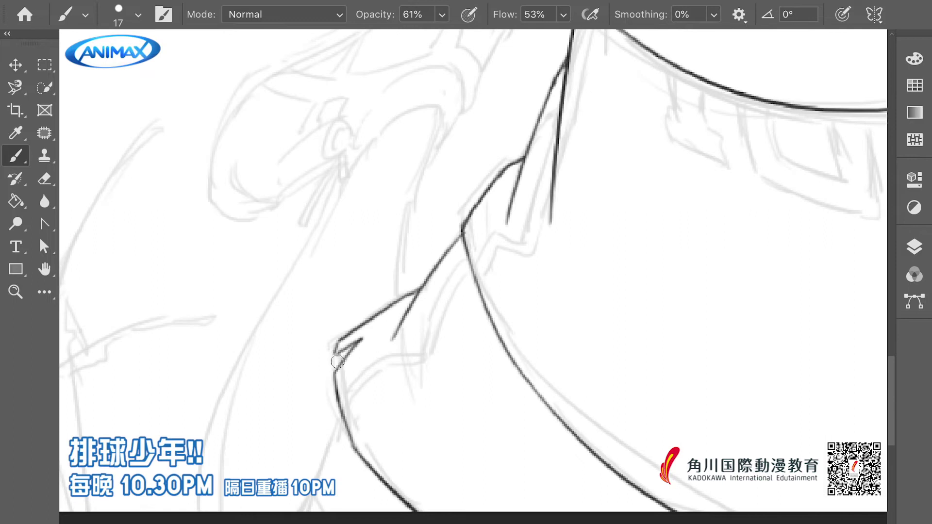
Draw the double trim line along the shorts' cuff and the thigh line below it
scroll(370, 302, "down", 2)
left_click_drag(445, 271, 412, 342)
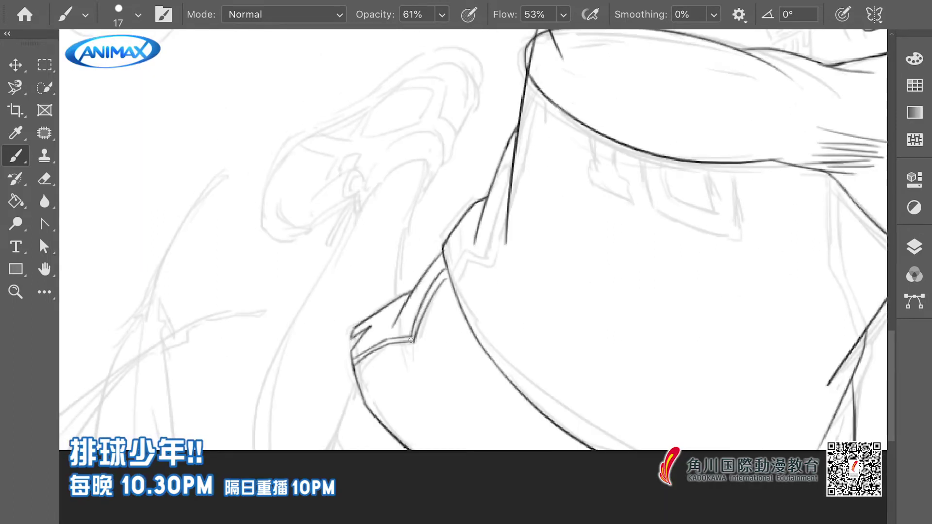
scroll(445, 278, "down", 3)
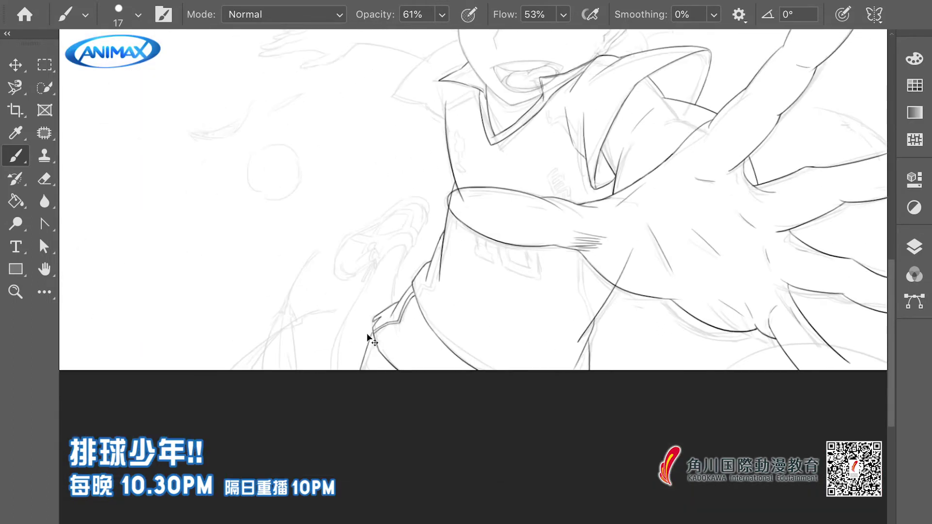
Erase the shirt and waist lines that overlap the thumb tip and the palm
scroll(368, 335, "up", 3)
mouse_move(367, 349)
left_mouse_down()
mouse_move(308, 427)
mouse_move(485, 388)
mouse_move(525, 391)
left_mouse_up()
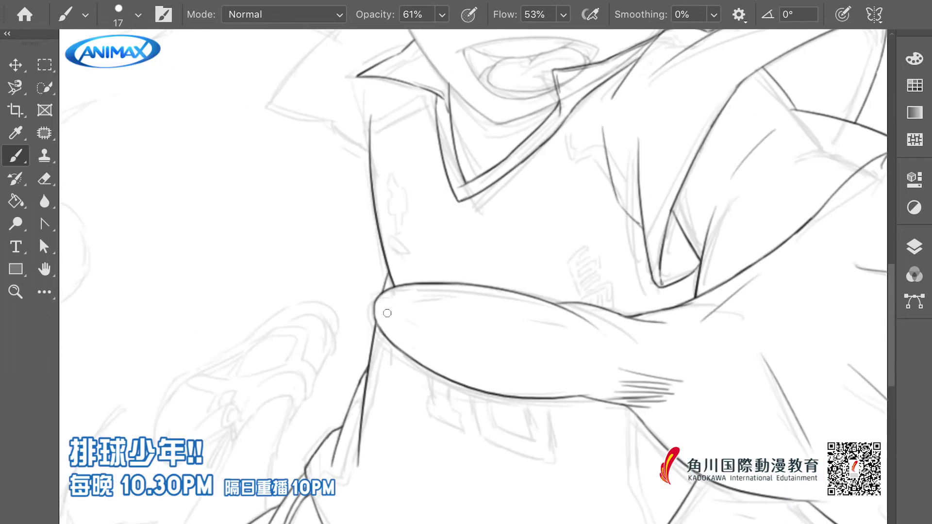
scroll(533, 379, "down", 2)
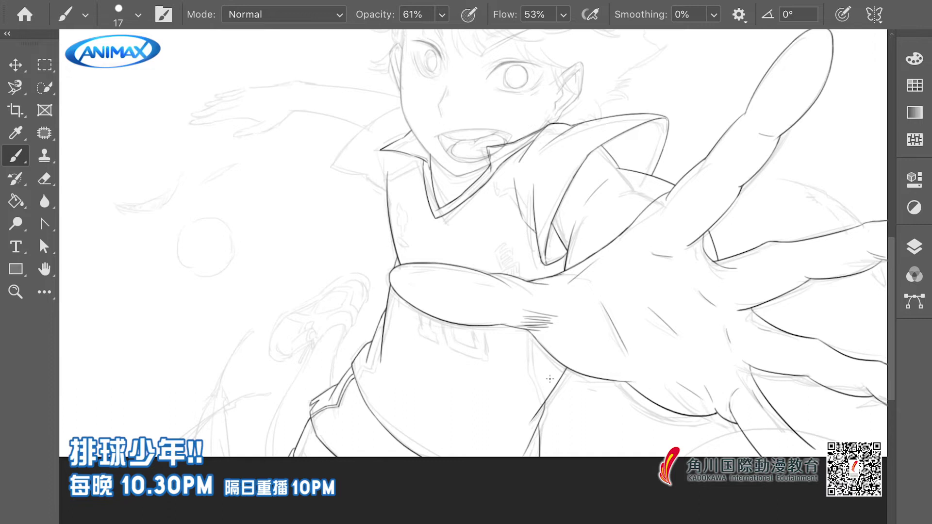
Draw the trim stripes along both sides of the jersey below the hand
mouse_move(546, 397)
left_mouse_down()
mouse_move(545, 260)
mouse_move(312, 271)
mouse_move(340, 251)
left_mouse_up()
left_click_drag(301, 340, 307, 370)
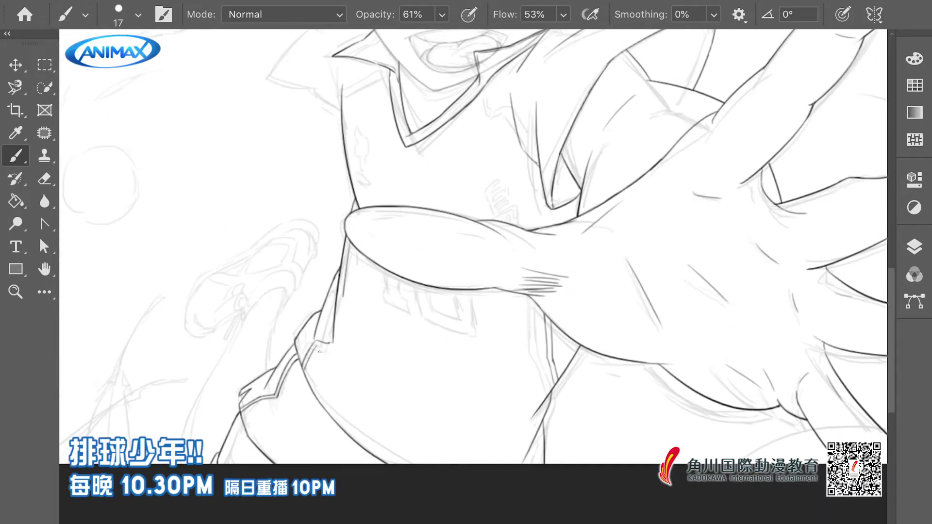
left_click_drag(351, 250, 345, 348)
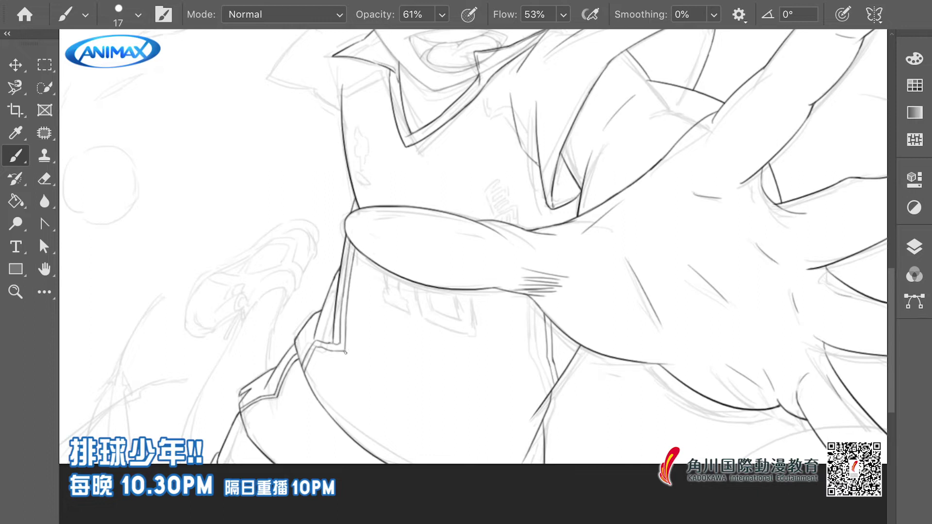
Ink the chest lettering above the thumb and the zigzag trim between the collar and the reaching arm's sleeve
mouse_move(329, 118)
left_mouse_down()
mouse_move(371, 326)
mouse_move(391, 232)
left_mouse_up()
mouse_move(391, 232)
left_mouse_down()
mouse_move(403, 214)
mouse_move(411, 252)
left_mouse_up()
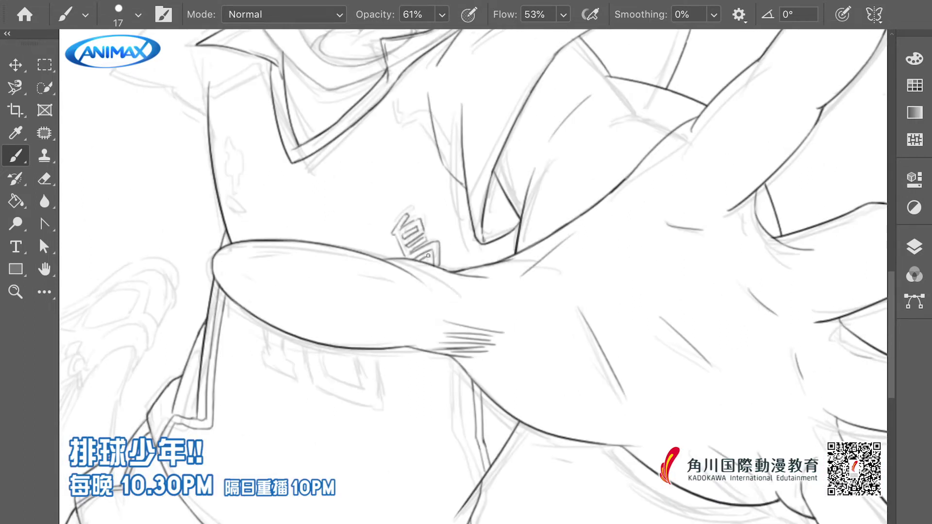
scroll(428, 255, "up", 5)
left_click_drag(473, 174, 474, 198)
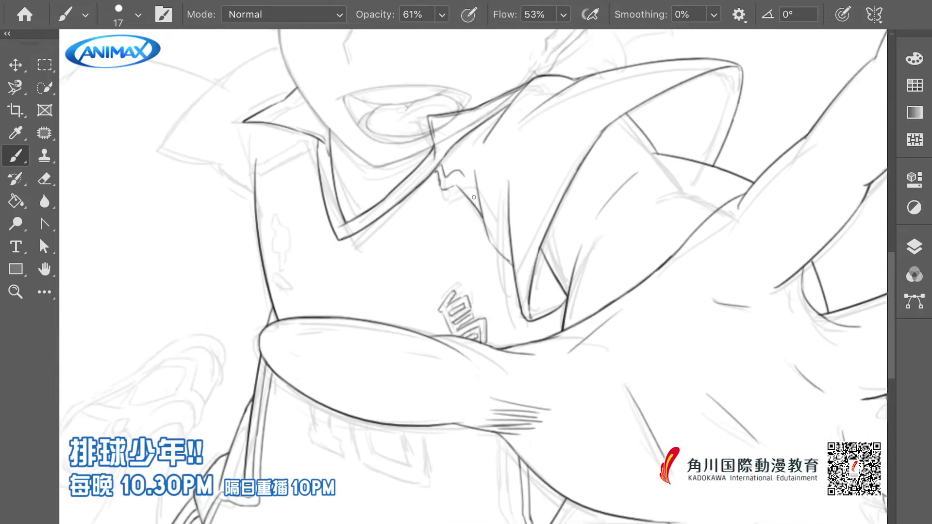
Draw the trim across the opposite shoulder and outline that shoulder's flared sleeve
scroll(293, 169, "left", 2)
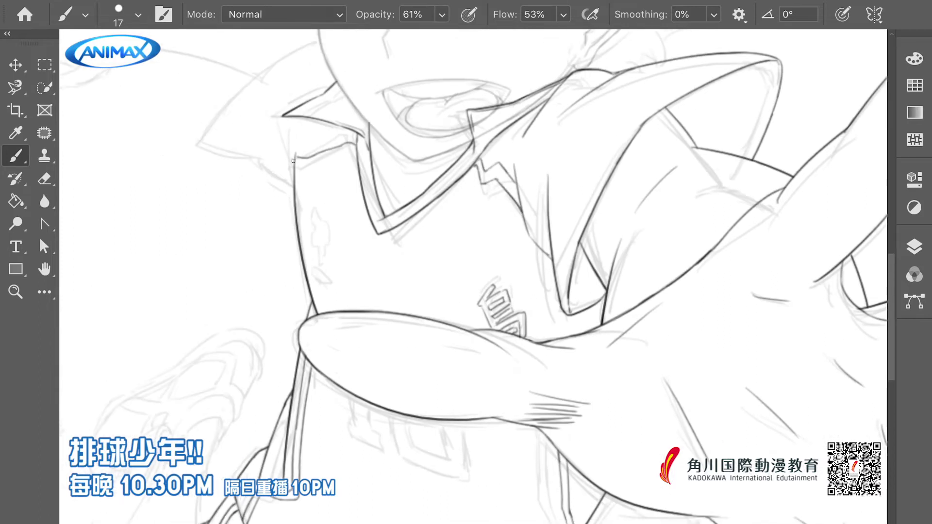
scroll(349, 155, "up", 3)
mouse_move(268, 208)
left_mouse_down()
mouse_move(409, 101)
mouse_move(423, 102)
mouse_move(340, 232)
mouse_move(364, 257)
left_mouse_up()
left_click_drag(357, 199, 364, 258)
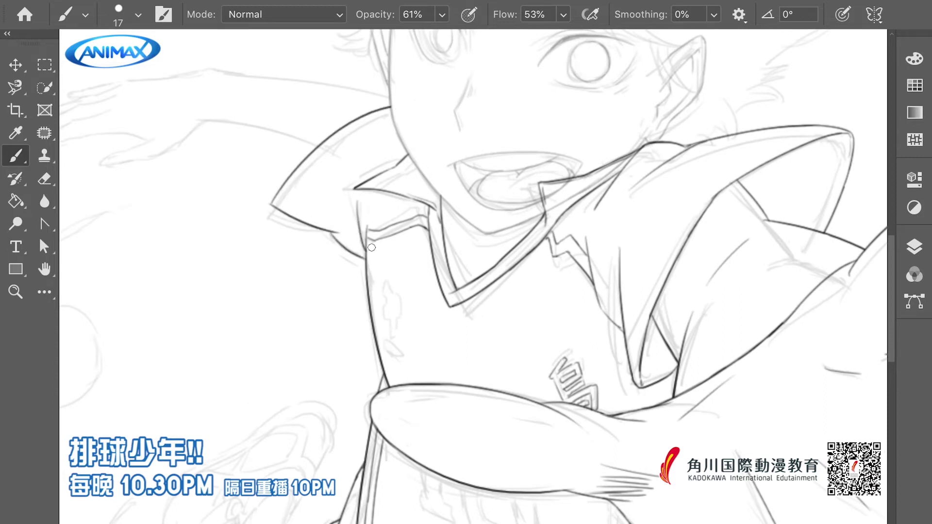
Ink the jersey number 10 below the thumb
scroll(371, 247, "down", 1)
key("ctrl+0")
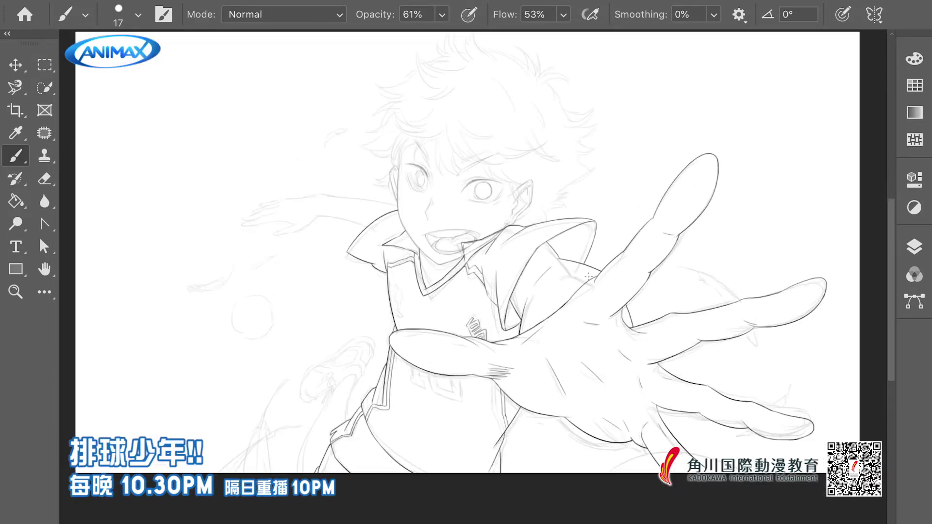
left_click(442, 415, "ctrl")
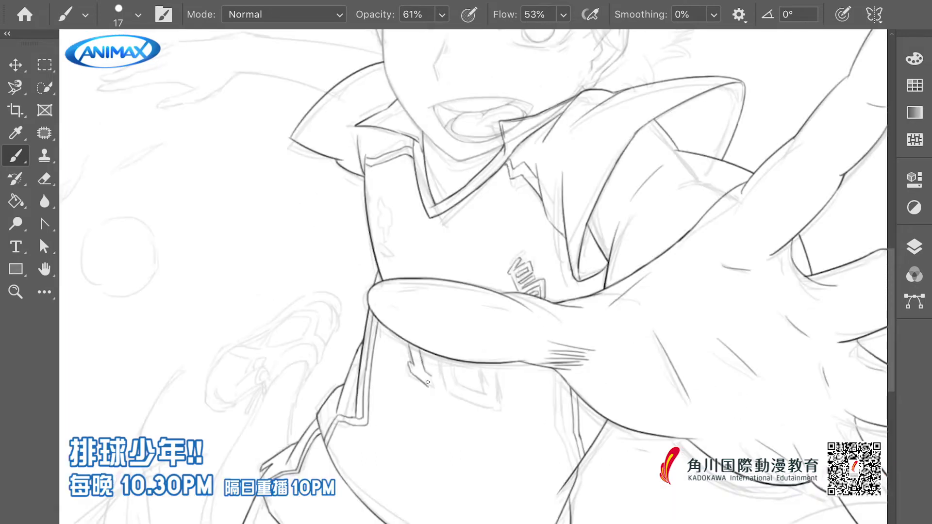
mouse_move(442, 386)
left_mouse_down()
mouse_move(494, 379)
mouse_move(487, 410)
left_mouse_up()
left_click_drag(481, 365, 488, 410)
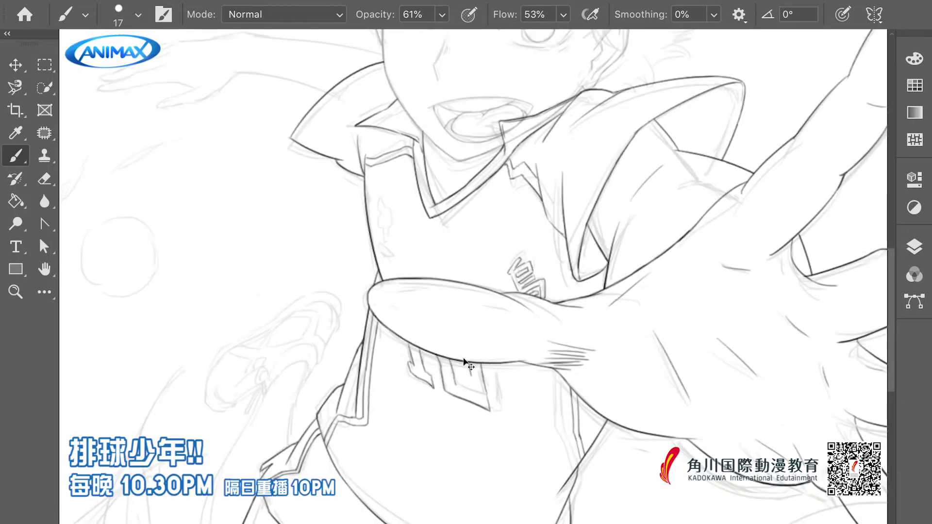
Transform the faded sketch of the raised back foot, moving it closer to the torso
key("ctrl+0")
key("ctrl+t")
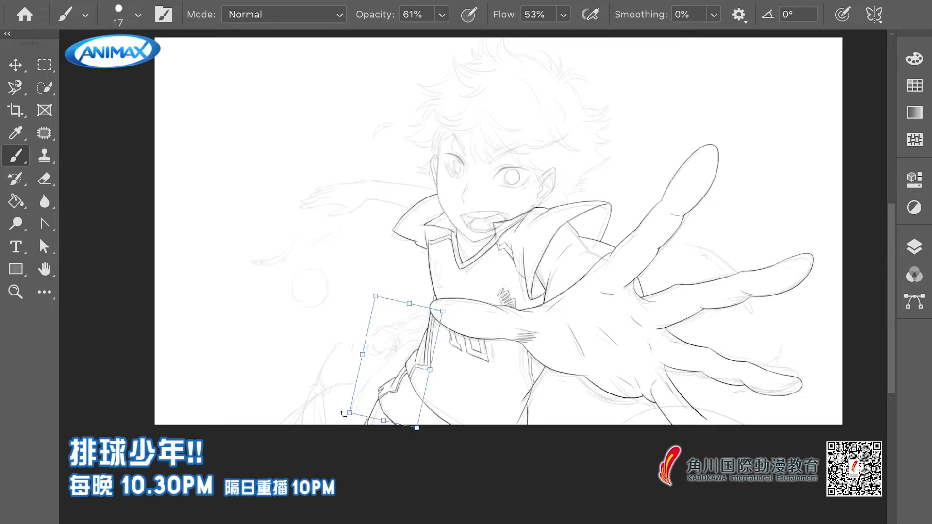
left_click_drag(395, 333, 394, 350)
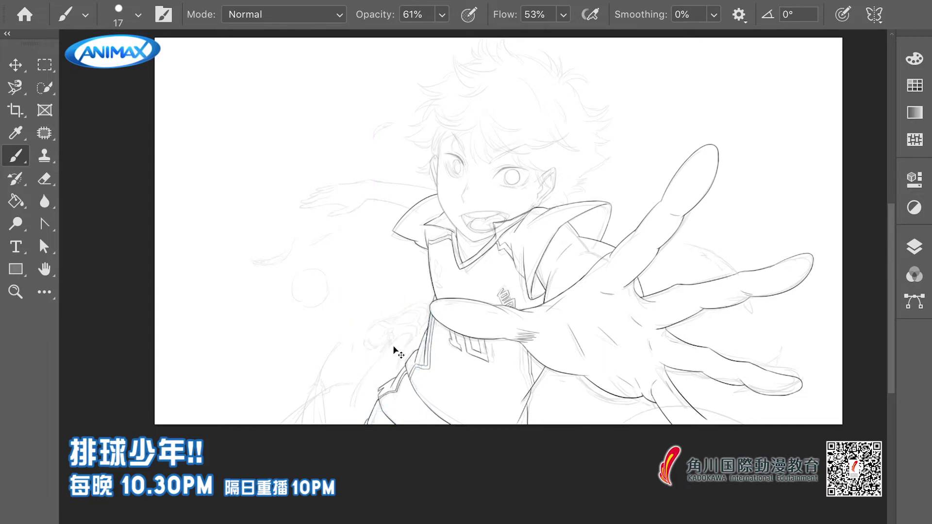
Ink both edges of the raised back leg from below the shoe down to the canvas edge
scroll(394, 350, "up", 2)
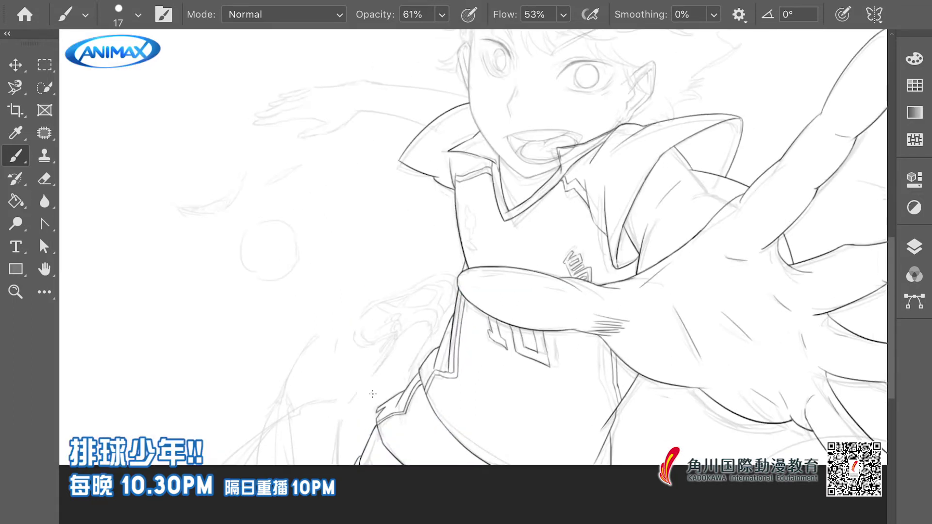
left_click_drag(425, 336, 369, 381)
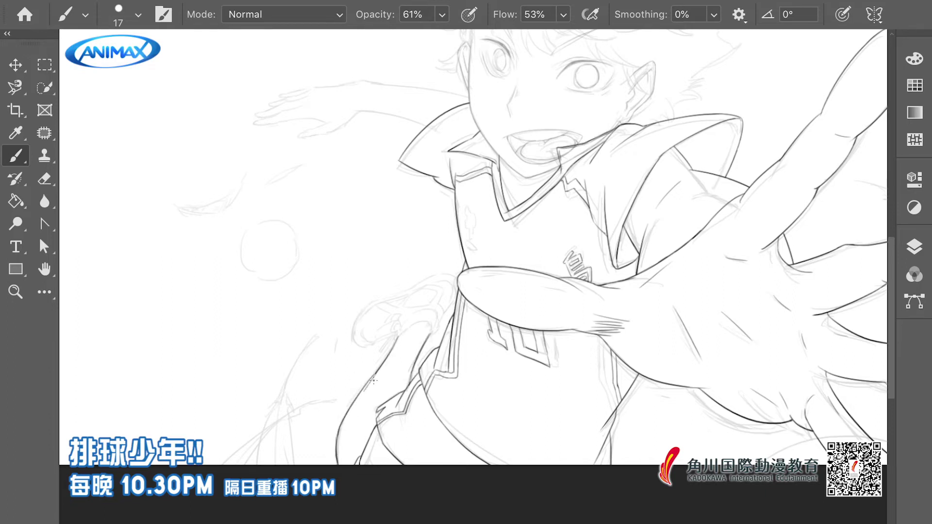
scroll(369, 383, "up", 2)
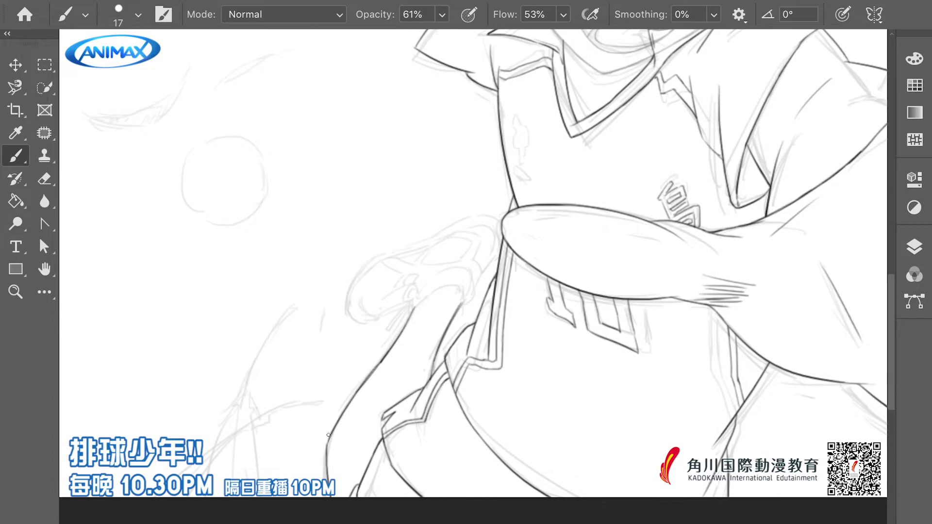
Ink the ankle cuff and the outer contour of the raised back shoe over the faded sketch
scroll(437, 343, "right", 2)
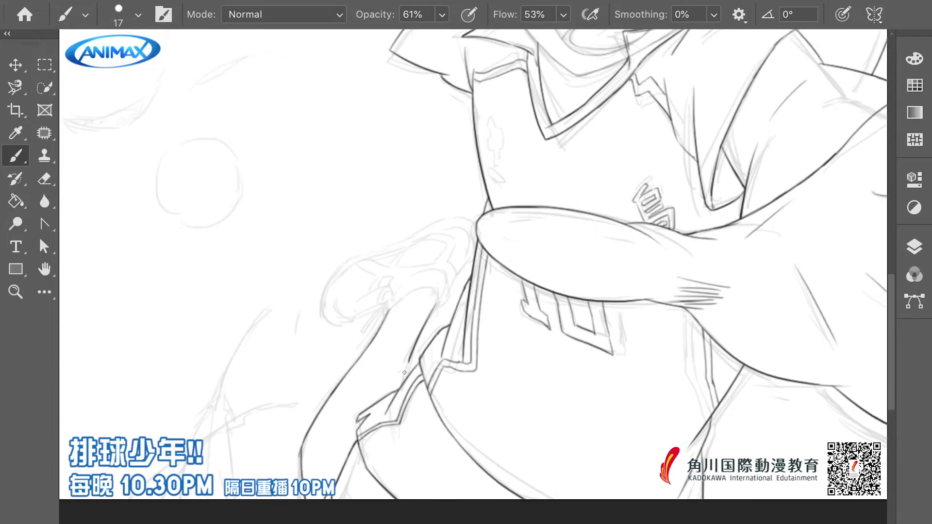
left_click_drag(435, 306, 389, 314)
scroll(388, 314, "up", 1)
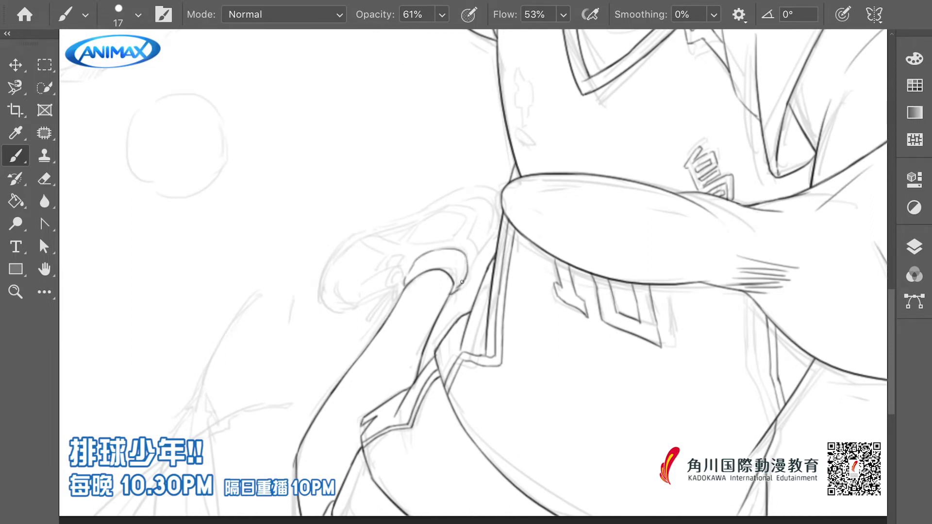
scroll(474, 262, "up", 1)
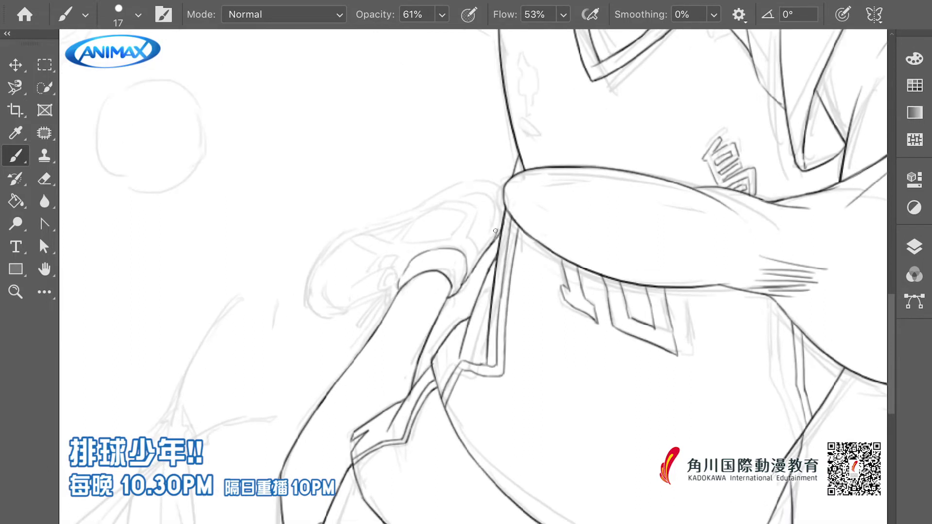
mouse_move(327, 250)
left_mouse_down()
mouse_move(405, 209)
mouse_move(485, 189)
mouse_move(506, 210)
left_mouse_up()
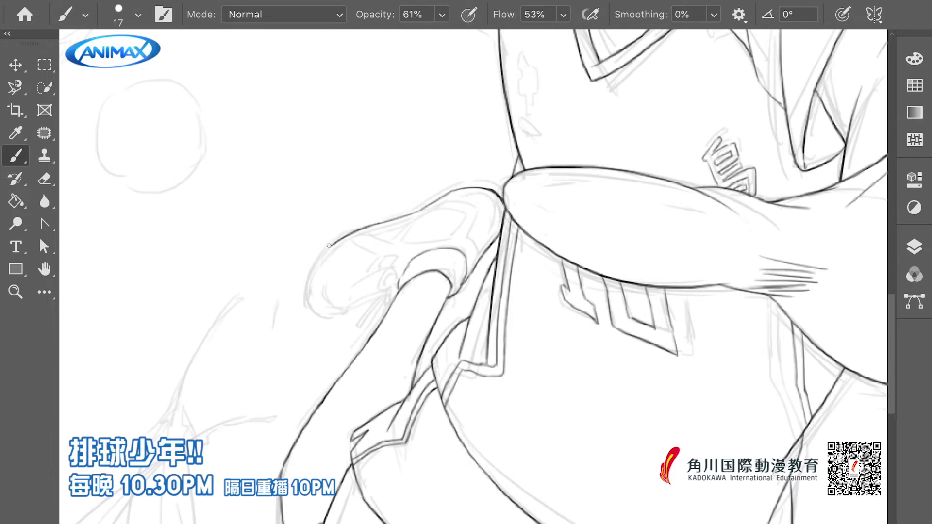
mouse_move(329, 245)
left_mouse_down()
mouse_move(340, 322)
mouse_move(338, 313)
mouse_move(396, 292)
left_mouse_up()
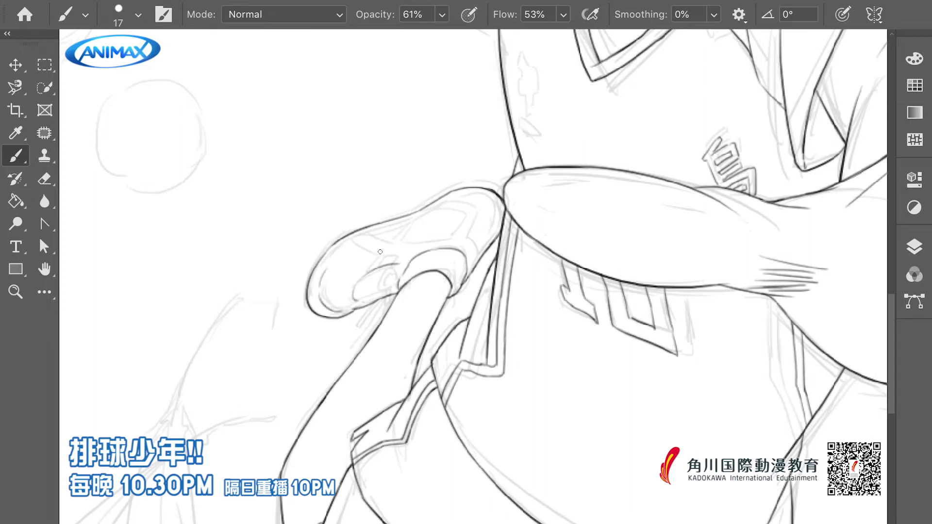
Ink the back shoe's sole line, side panels, small oval detail and laces
mouse_move(316, 267)
left_mouse_down()
mouse_move(412, 216)
mouse_move(488, 207)
left_mouse_up()
mouse_move(411, 221)
left_mouse_down()
mouse_move(384, 256)
mouse_move(447, 239)
left_mouse_up()
left_click_drag(386, 258, 394, 262)
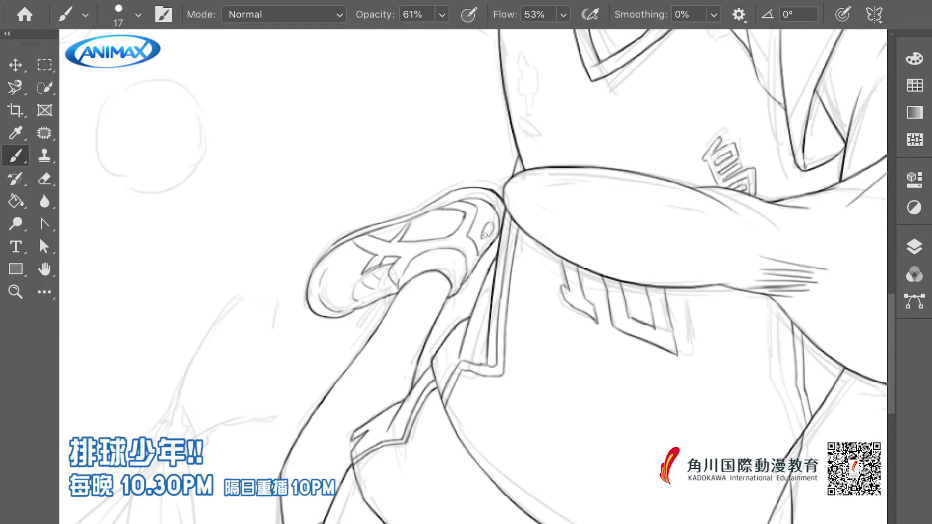
scroll(382, 278, "up", 2)
mouse_move(412, 291)
left_mouse_down()
mouse_move(390, 266)
mouse_move(354, 366)
left_mouse_up()
scroll(417, 295, "down", 1)
key("ctrl+z")
key("ctrl+z")
left_click_drag(404, 268, 412, 289)
scroll(417, 318, "down", 3)
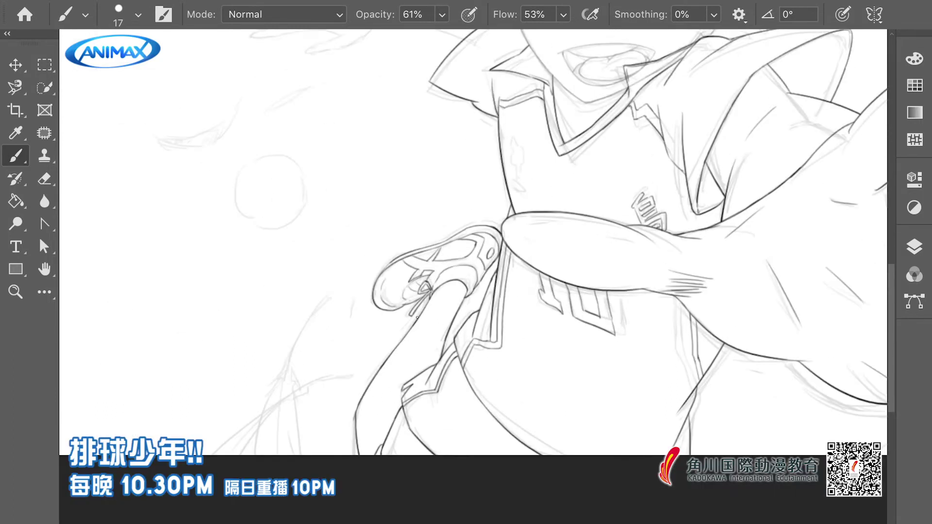
Ink the small emblem on the jersey's chest above the thumb
scroll(368, 462, "down", 2)
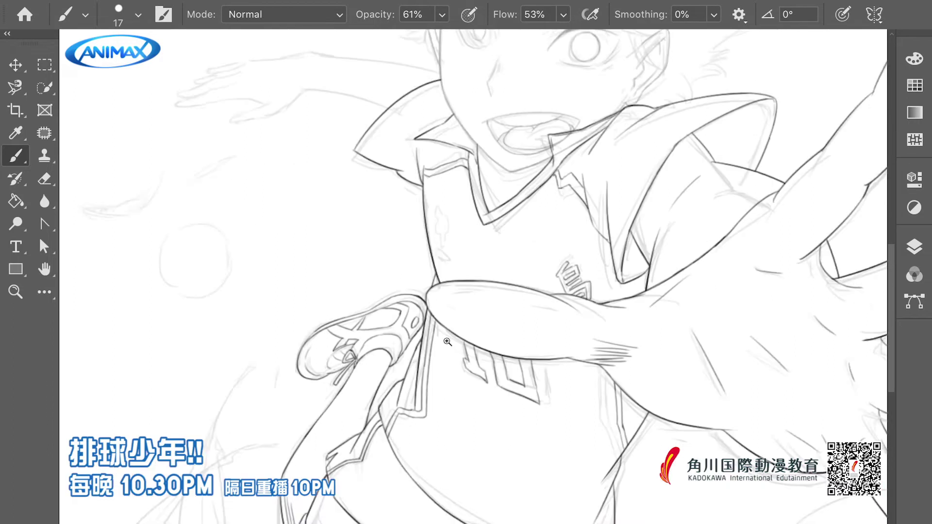
scroll(422, 267, "up", 2)
left_click_drag(420, 277, 422, 268)
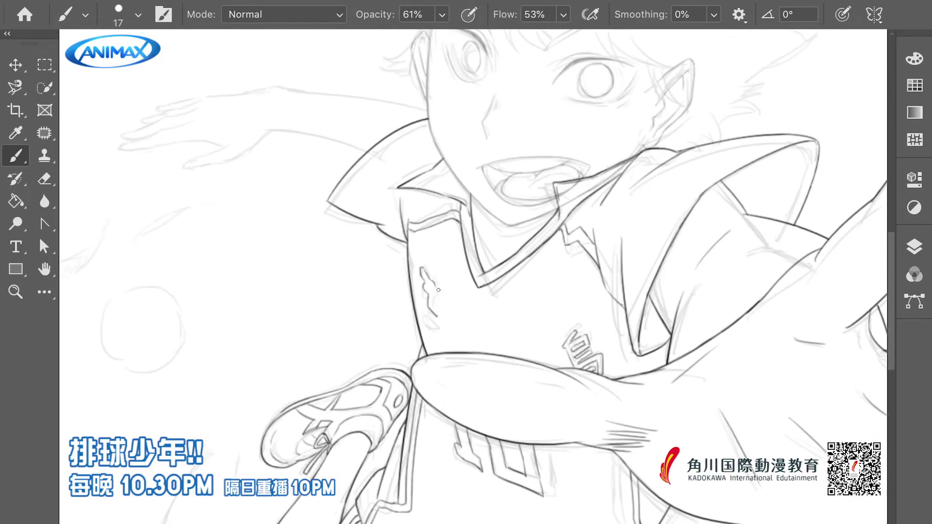
scroll(424, 323, "down", 2)
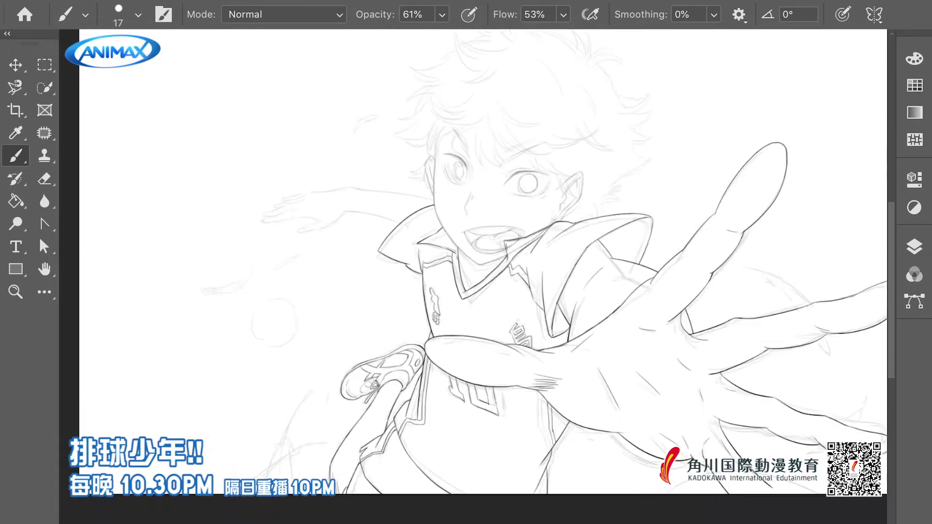
Ink the upper and lower edges of the arm stretched out behind the body, from the sleeve to the wrist
scroll(291, 204, "up", 2)
mouse_move(262, 203)
left_mouse_down()
mouse_move(336, 195)
mouse_move(486, 218)
left_mouse_up()
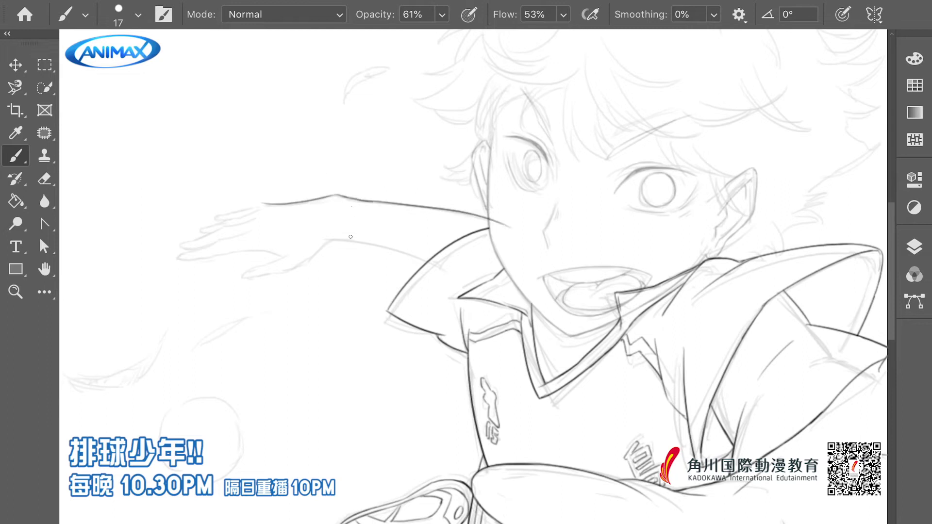
left_click_drag(331, 239, 424, 261)
scroll(422, 189, "up", 2)
left_click_drag(471, 239, 507, 241)
left_click_drag(624, 272, 660, 289)
mouse_move(454, 244)
left_mouse_down()
mouse_move(410, 281)
mouse_move(351, 292)
mouse_move(448, 275)
left_mouse_up()
Ink the thumb and overlapping fingers of the hand stretched out behind the body
scroll(389, 235, "left", 3)
left_click_drag(350, 292, 377, 288)
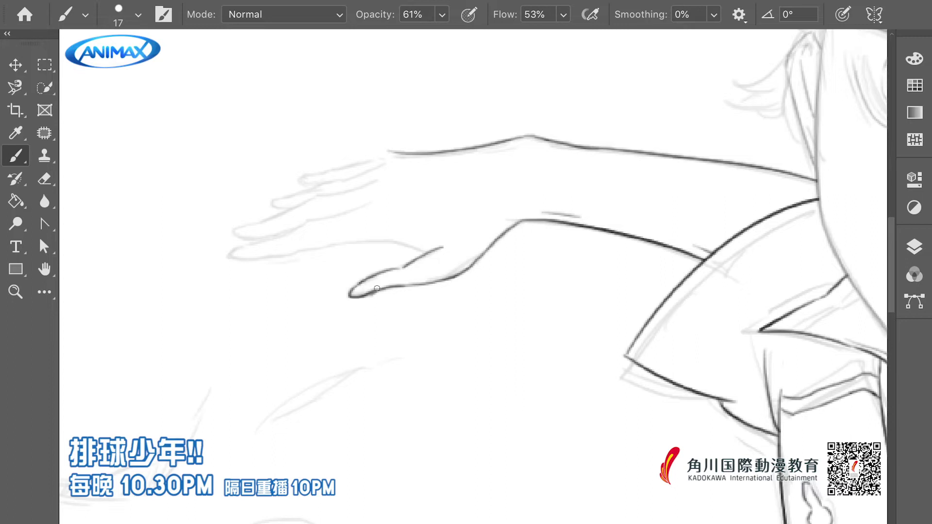
mouse_move(230, 249)
left_mouse_down()
mouse_move(421, 253)
mouse_move(316, 218)
mouse_move(500, 183)
left_mouse_up()
mouse_move(233, 227)
left_mouse_down()
mouse_move(272, 237)
mouse_move(390, 172)
mouse_move(463, 177)
left_mouse_up()
mouse_move(316, 193)
left_mouse_down()
mouse_move(274, 206)
mouse_move(384, 172)
left_mouse_up()
mouse_move(432, 161)
left_mouse_down()
mouse_move(380, 149)
mouse_move(305, 176)
mouse_move(313, 207)
left_mouse_up()
left_click_drag(251, 226, 291, 237)
key("ctrl+0")
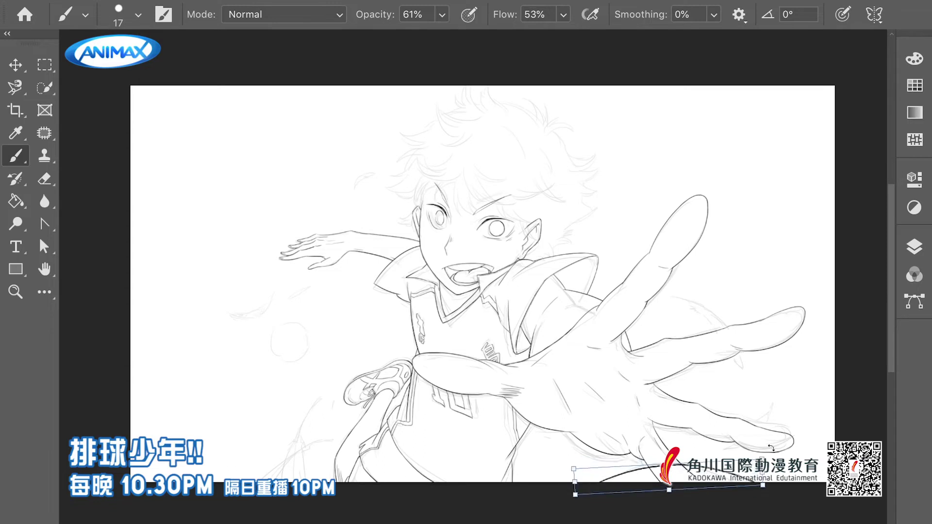
Place a circle over the faded ball sketch beside the back shoe, as a thin outline without fill
left_click(279, 338)
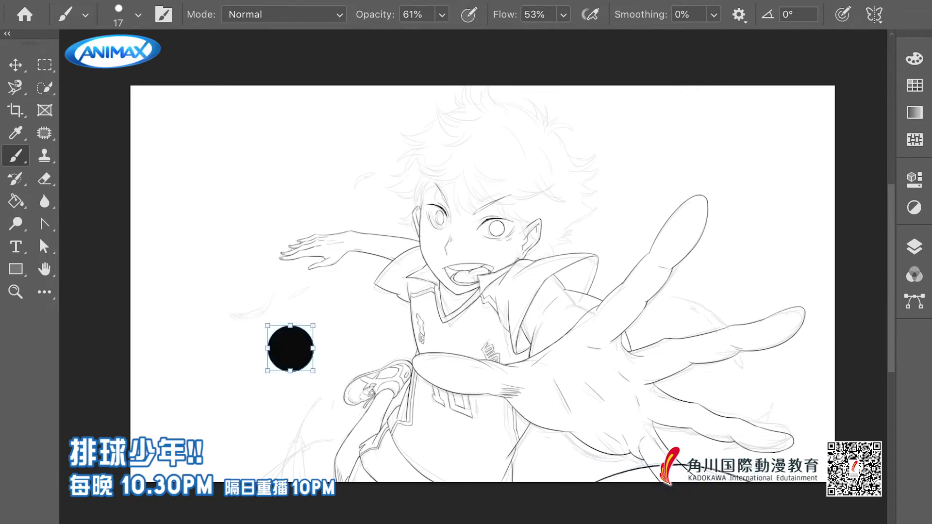
scroll(304, 380, "up", 2)
key("ctrl+t")
key("Return")
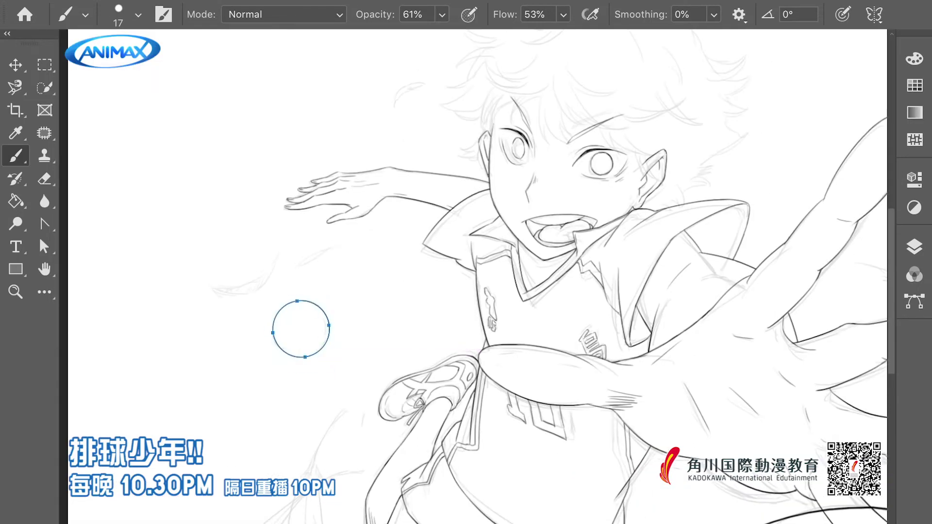
Ink the two small feathers between the back hand and the circle, with ragged edges and thin quills
scroll(412, 146, "up", 3)
left_click_drag(413, 187, 450, 159)
scroll(427, 183, "down", 3)
mouse_move(460, 180)
left_mouse_down()
mouse_move(501, 103)
mouse_move(480, 167)
mouse_move(416, 200)
mouse_move(301, 226)
left_mouse_up()
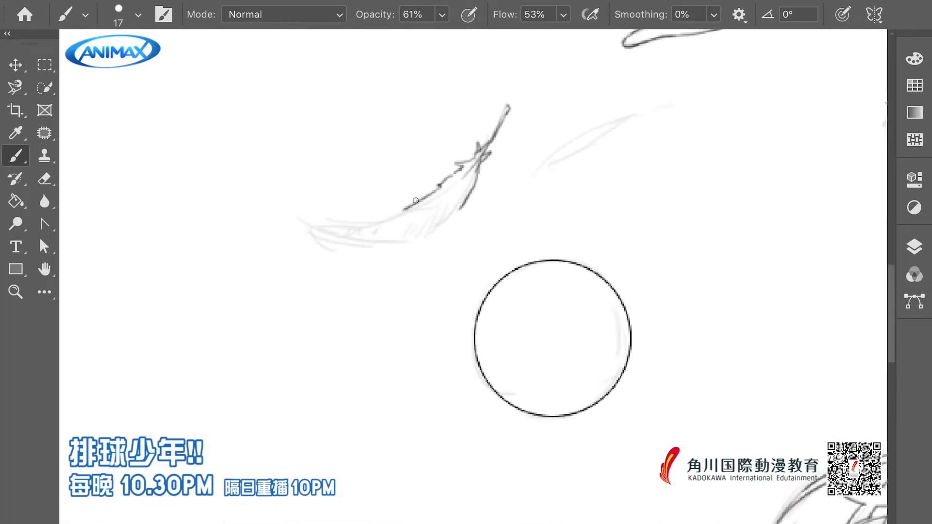
mouse_move(458, 206)
left_mouse_down()
mouse_move(371, 217)
mouse_move(317, 241)
mouse_move(547, 165)
mouse_move(441, 231)
mouse_move(481, 192)
left_mouse_up()
key("h")
left_click_drag(524, 171, 478, 195)
Ink the two crossing feathers at the canvas's lower edge, beside the back leg
scroll(388, 307, "down", 4)
left_click_drag(394, 304, 359, 355)
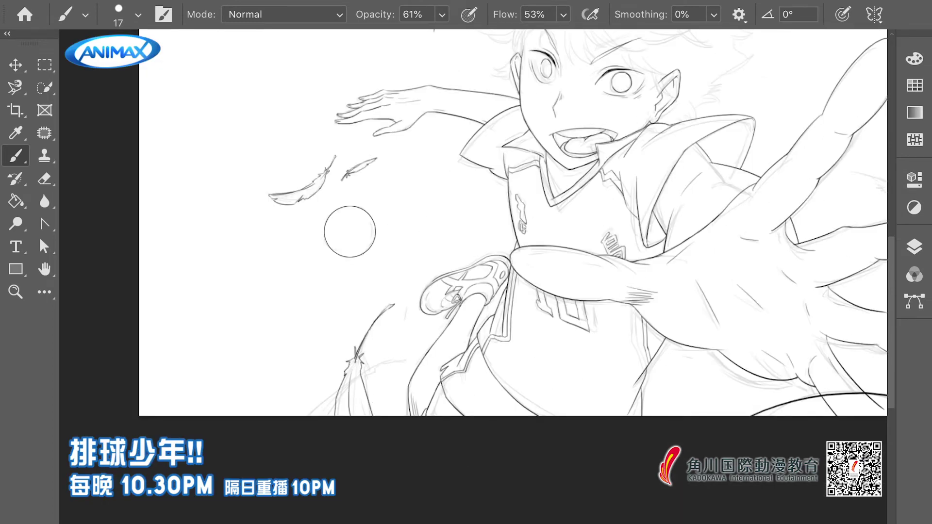
left_click_drag(363, 375, 313, 411)
scroll(362, 378, "up", 3)
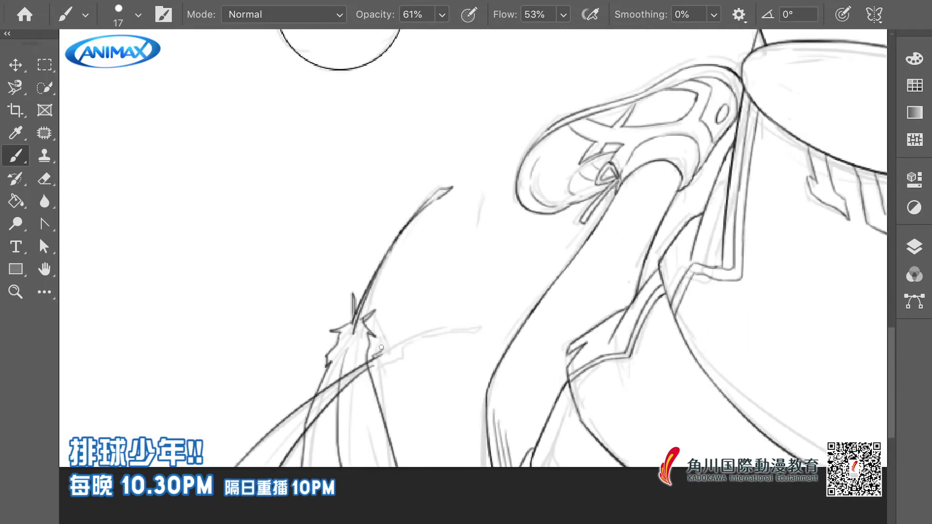
mouse_move(368, 360)
left_mouse_down()
mouse_move(391, 344)
mouse_move(478, 326)
left_mouse_up()
mouse_move(410, 340)
left_mouse_down()
mouse_move(483, 322)
mouse_move(410, 340)
left_mouse_up()
scroll(407, 353, "up", 2)
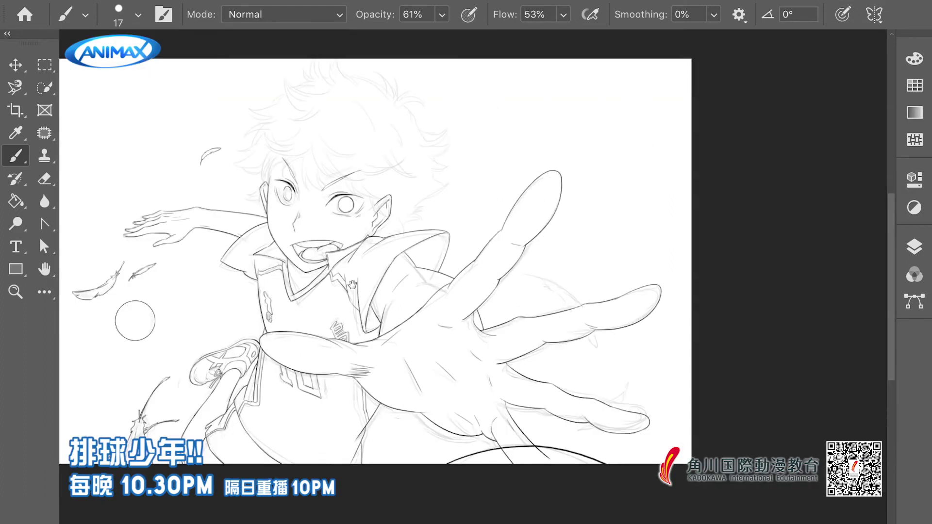
Ink the feathers that show behind the fingers of the large reaching hand, including their tips below the fingers
left_click(494, 233)
mouse_move(466, 227)
left_mouse_down()
mouse_move(509, 238)
mouse_move(597, 296)
left_mouse_up()
left_click_drag(548, 272, 574, 307)
left_click_drag(596, 357, 621, 351)
scroll(570, 300, "down", 5)
left_click_drag(550, 337, 590, 327)
mouse_move(616, 279)
left_mouse_down()
mouse_move(653, 258)
mouse_move(645, 284)
left_mouse_up()
scroll(668, 224, "down", 5)
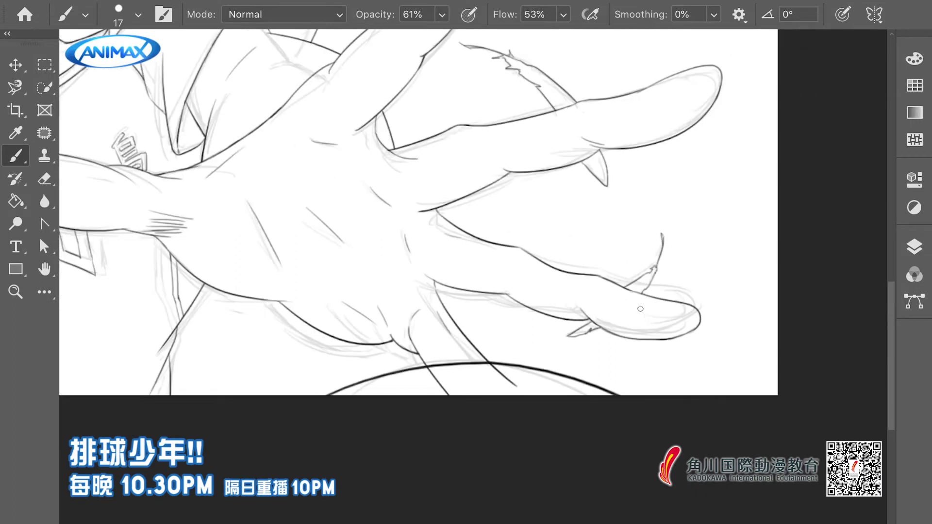
scroll(519, 341, "up", 5)
scroll(631, 427, "down", 5)
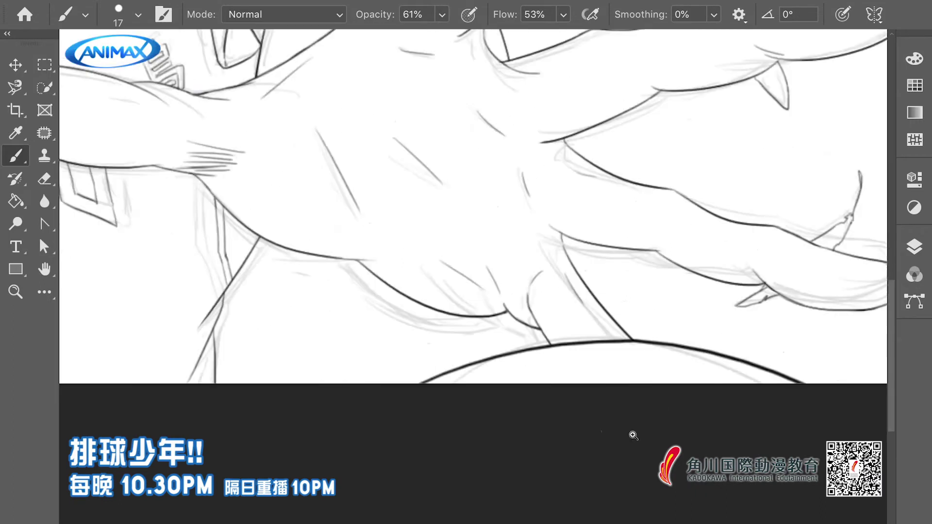
Ink the pointed bangs falling over the forehead between the eyes
scroll(451, 68, "up", 5)
mouse_move(426, 242)
left_mouse_down()
mouse_move(461, 313)
mouse_move(443, 264)
left_mouse_up()
left_click_drag(480, 189, 437, 218)
scroll(393, 203, "down", 2)
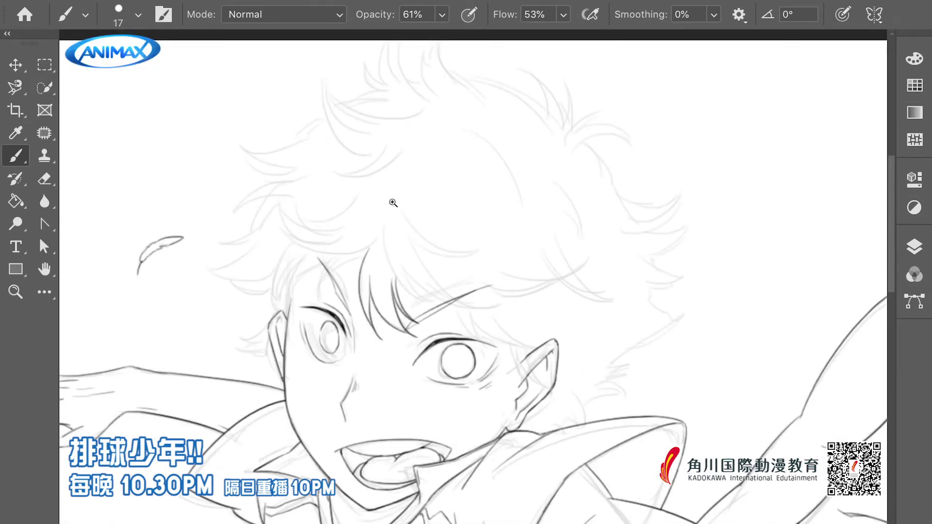
mouse_move(384, 195)
left_mouse_down()
mouse_move(418, 291)
mouse_move(451, 323)
left_mouse_up()
left_click_drag(486, 242, 449, 254)
left_click_drag(369, 330, 466, 286)
Ink the long curved locks sweeping from the parting across the eyebrow nearest the reaching hand
mouse_move(403, 307)
left_mouse_down()
mouse_move(468, 320)
mouse_move(380, 259)
left_mouse_up()
key("ctrl+z")
left_click_drag(474, 313, 388, 272)
key("ctrl+z")
left_click_drag(367, 213, 381, 252)
left_click_drag(447, 315, 391, 286)
key("ctrl+z")
left_click_drag(375, 247, 465, 306)
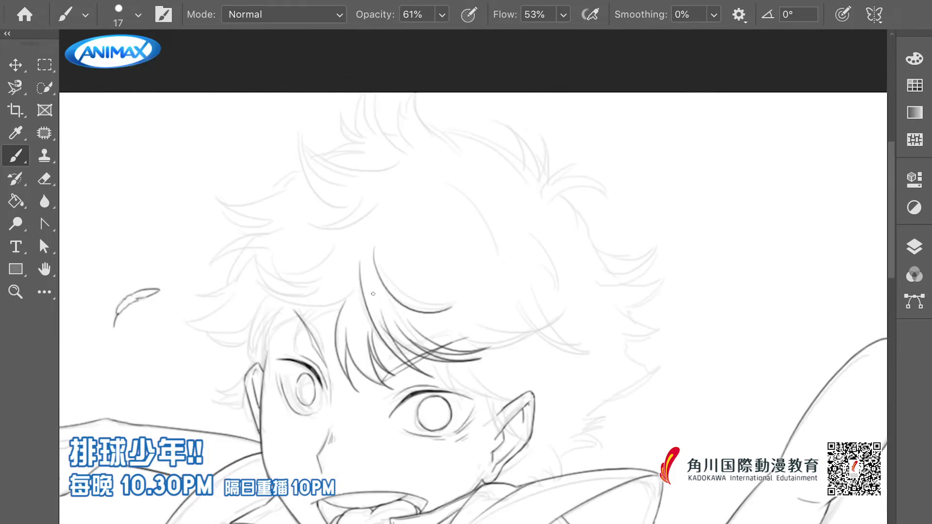
Ink the bang strands sweeping from the forehead down toward the visible large ear
scroll(471, 302, "up", 3)
scroll(474, 306, "down", 2)
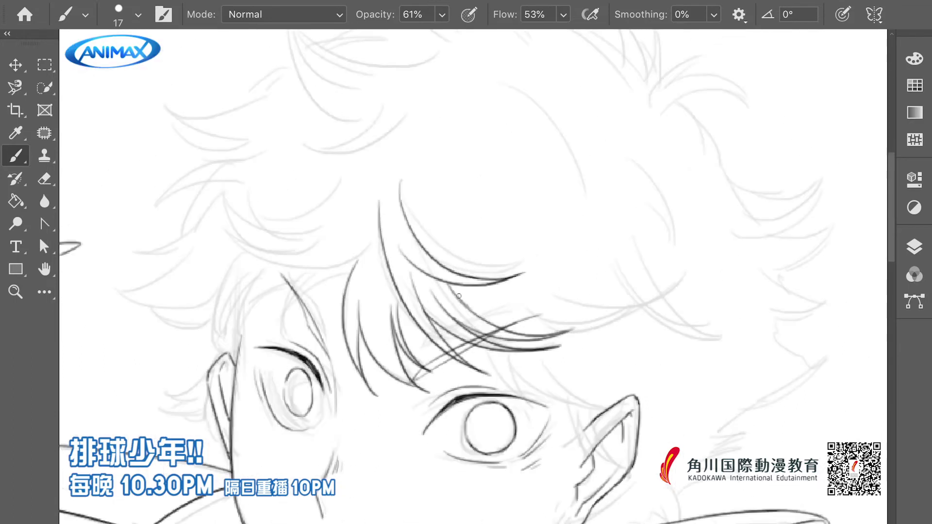
scroll(480, 315, "up", 4)
scroll(475, 315, "down", 3)
left_click_drag(460, 284, 496, 347)
key("ctrl+z")
mouse_move(482, 266)
left_mouse_down()
mouse_move(533, 335)
mouse_move(566, 352)
left_mouse_up()
key("ctrl+z")
left_click_drag(524, 286, 558, 339)
Ink the pointed sideburn locks overlapping the large ear
scroll(522, 310, "down", 2)
mouse_move(490, 284)
left_mouse_down()
mouse_move(524, 320)
mouse_move(512, 360)
left_mouse_up()
left_click_drag(534, 320, 510, 361)
left_click_drag(518, 306, 537, 361)
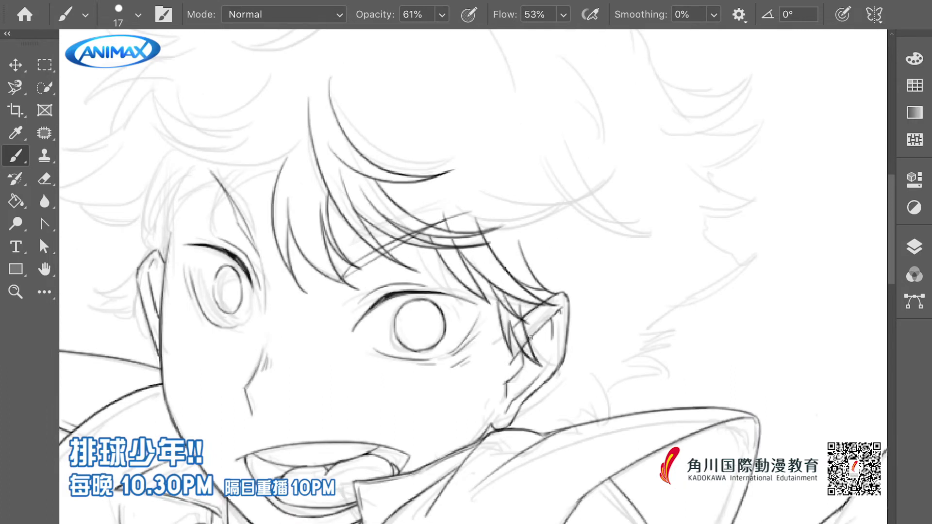
key("ctrl+minus")
Ink the bangs and temple locks over the eye on the back arm's side
scroll(402, 248, "left", 2)
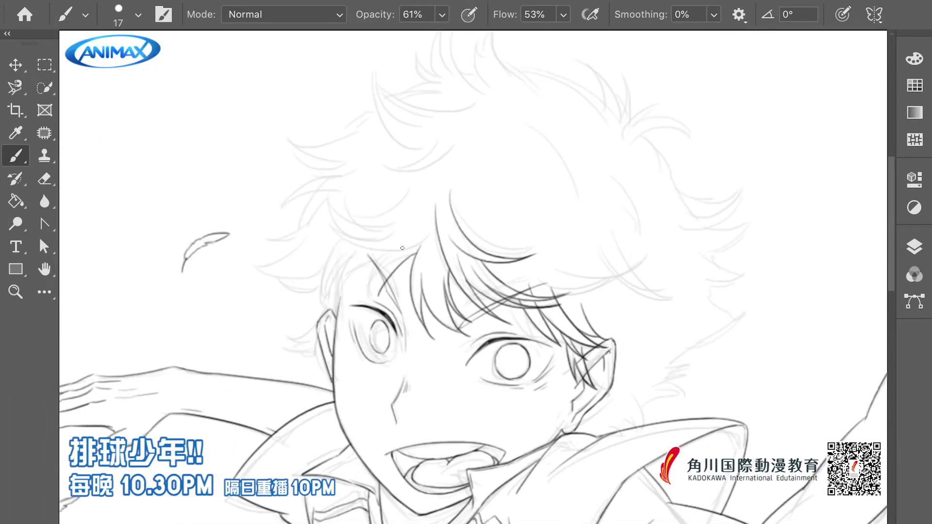
scroll(402, 248, "left", 2)
left_click_drag(454, 262, 408, 316)
left_click_drag(408, 236, 392, 332)
mouse_move(422, 257)
left_mouse_down()
mouse_move(406, 342)
mouse_move(412, 349)
left_mouse_up()
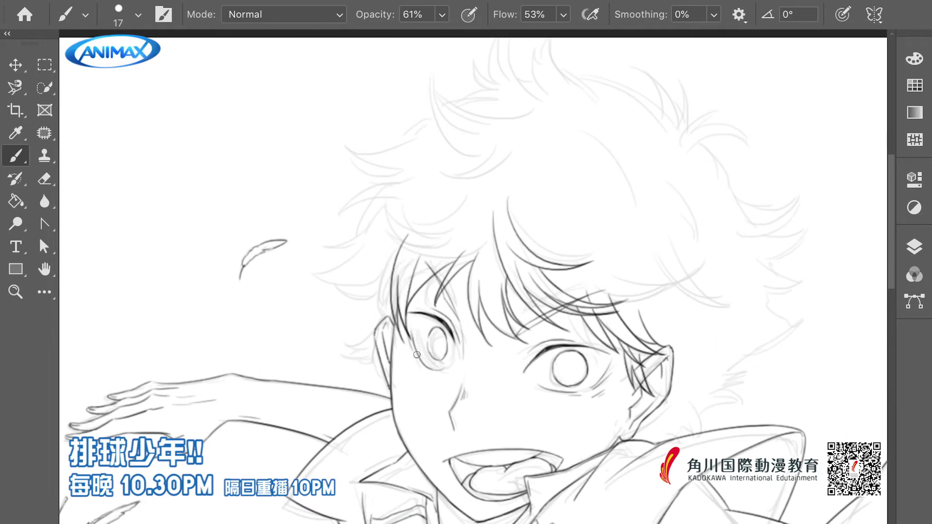
Ink the curved hair tufts above the temple on the back arm's side
scroll(466, 209, "up", 2)
scroll(466, 209, "right", 3)
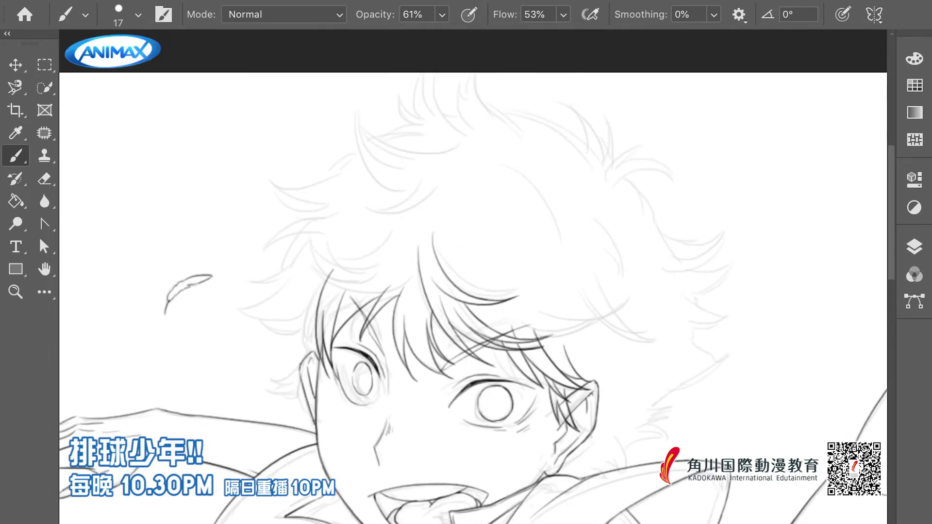
mouse_move(340, 241)
left_mouse_down()
mouse_move(409, 233)
mouse_move(423, 276)
left_mouse_up()
left_click_drag(348, 260, 401, 272)
left_click_drag(415, 197, 374, 245)
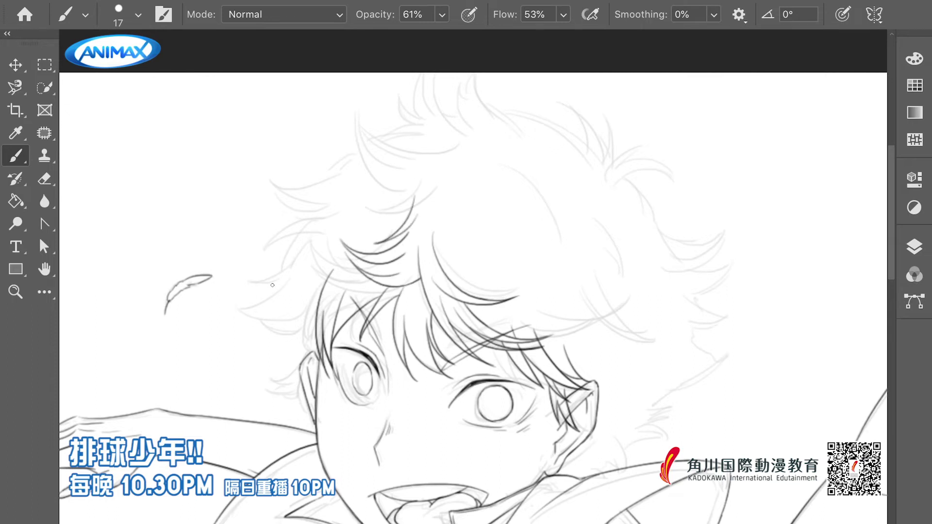
Ink the curved lock tips above the bangs and a short strand line beside the parting
scroll(466, 252, "right", 3)
left_click_drag(473, 320, 546, 298)
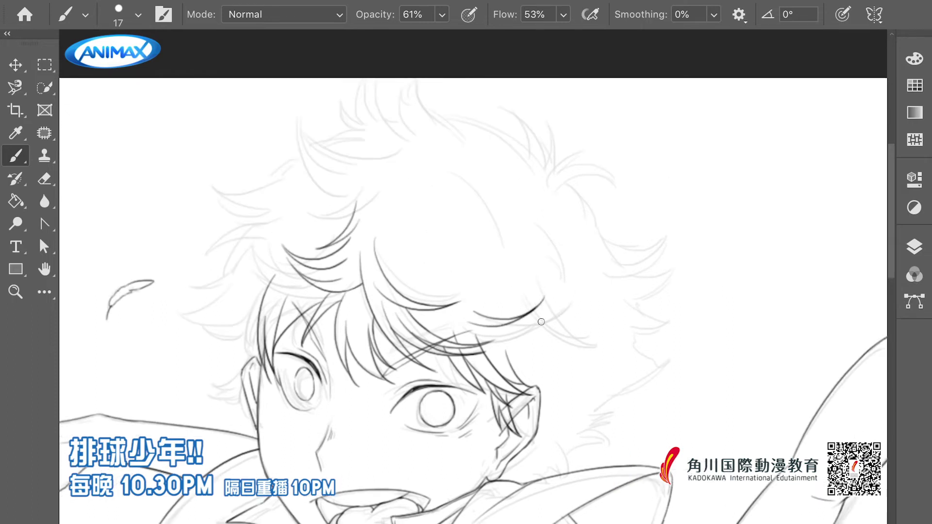
left_click_drag(379, 218, 393, 291)
key("ctrl+z")
scroll(419, 294, "right", 1)
left_click_drag(446, 170, 386, 235)
key("ctrl+z")
left_click_drag(461, 170, 407, 231)
key("ctrl+z")
Ink the long strands curving from the crown down toward the ear on the reaching hand's side
mouse_move(481, 220)
left_mouse_down()
mouse_move(540, 322)
mouse_move(553, 328)
left_mouse_up()
left_click_drag(473, 252, 560, 329)
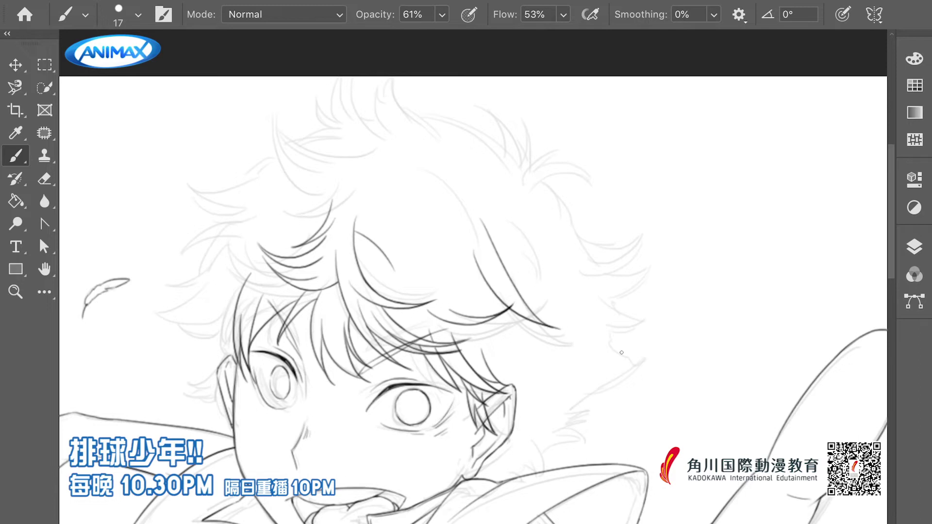
mouse_move(480, 202)
left_mouse_down()
mouse_move(515, 256)
mouse_move(408, 162)
mouse_move(478, 235)
left_mouse_up()
key("ctrl+z")
key("ctrl+z")
key("ctrl+z")
scroll(427, 207, "left", 2)
scroll(427, 207, "up", 1)
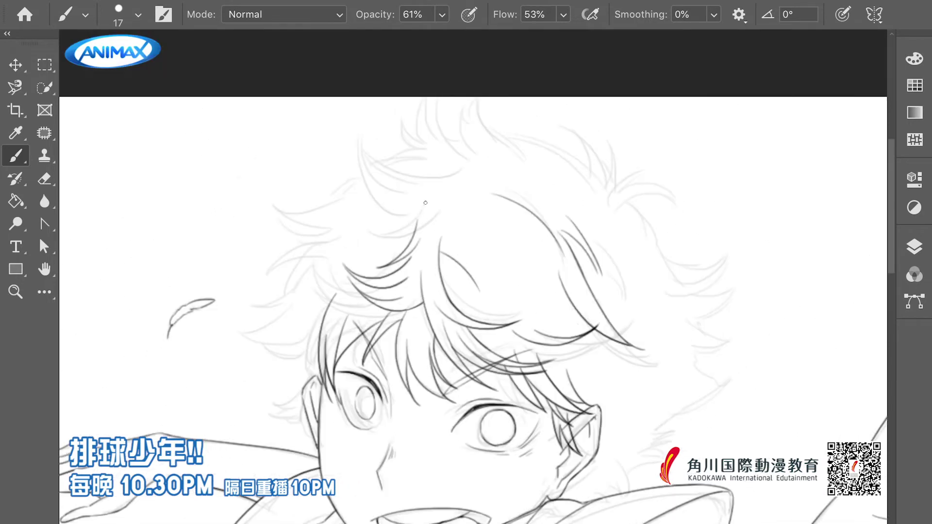
Ink the large upswept tuft at the front of the crown with its inner strands
mouse_move(371, 210)
left_mouse_down()
mouse_move(427, 209)
mouse_move(393, 227)
mouse_move(361, 190)
mouse_move(359, 146)
left_mouse_up()
left_click_drag(459, 163, 365, 135)
left_click_drag(401, 204, 364, 127)
left_click_drag(372, 184, 358, 136)
key("ctrl+z")
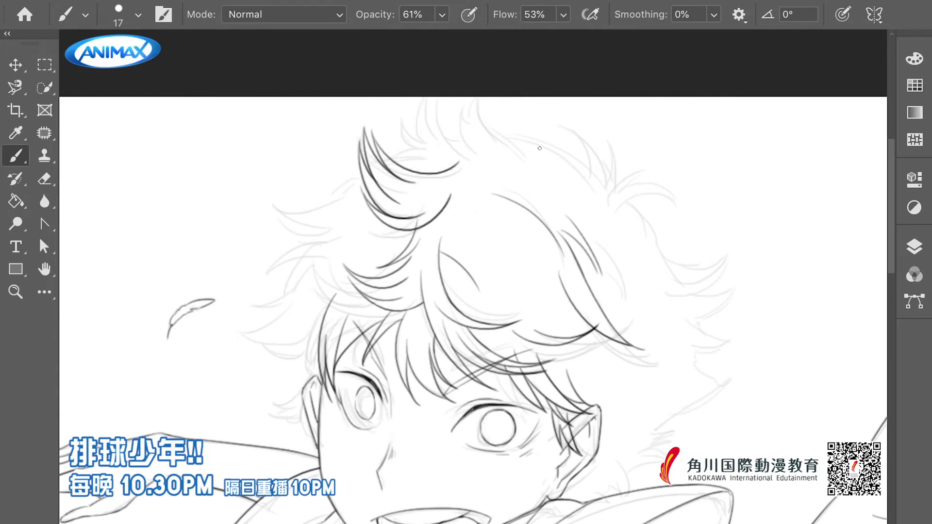
Ink the side spike below the front tuft and the upright spikes at the top of the head
mouse_move(281, 192)
left_mouse_down()
mouse_move(345, 199)
mouse_move(359, 167)
left_mouse_up()
left_click_drag(296, 201, 360, 167)
mouse_move(445, 151)
left_mouse_down()
mouse_move(389, 153)
mouse_move(436, 98)
mouse_move(416, 98)
left_mouse_up()
key("ctrl+z")
key("ctrl+z")
left_click_drag(425, 163, 404, 98)
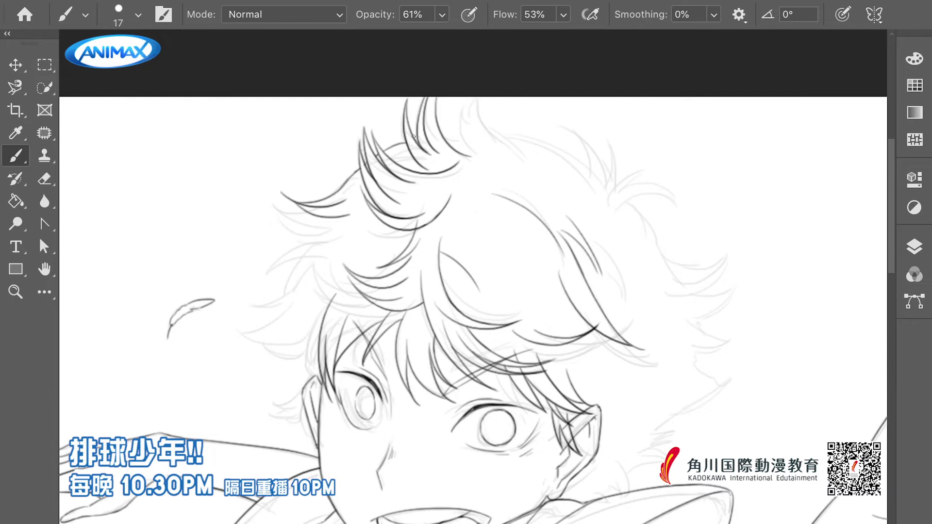
Ink the last top spike and the head's upper hair contour running toward the back
left_click_drag(477, 160, 463, 100)
mouse_move(517, 151)
left_mouse_down()
mouse_move(482, 97)
mouse_move(416, 127)
left_mouse_up()
mouse_move(504, 170)
left_mouse_down()
mouse_move(414, 127)
mouse_move(372, 125)
left_mouse_up()
mouse_move(470, 163)
left_mouse_down()
mouse_move(426, 104)
mouse_move(515, 150)
mouse_move(563, 242)
left_mouse_up()
key("ctrl+z")
left_click_drag(489, 186, 487, 243)
Ink the small flicked-up tufts at the back of the crown
left_click_drag(556, 232, 531, 225)
key("ctrl+z")
mouse_move(485, 203)
left_mouse_down()
mouse_move(530, 230)
mouse_move(532, 215)
left_mouse_up()
left_click_drag(569, 181, 534, 216)
mouse_move(510, 232)
left_mouse_down()
mouse_move(553, 227)
mouse_move(526, 241)
left_mouse_up()
Ink the jagged spikes along the back of the hair, down to the edge behind the ear
mouse_move(584, 248)
left_mouse_down()
mouse_move(531, 260)
mouse_move(540, 292)
left_mouse_up()
mouse_move(577, 270)
left_mouse_down()
mouse_move(534, 316)
mouse_move(589, 355)
left_mouse_up()
left_click_drag(589, 355, 502, 399)
key("ctrl+z")
left_click_drag(582, 319, 590, 355)
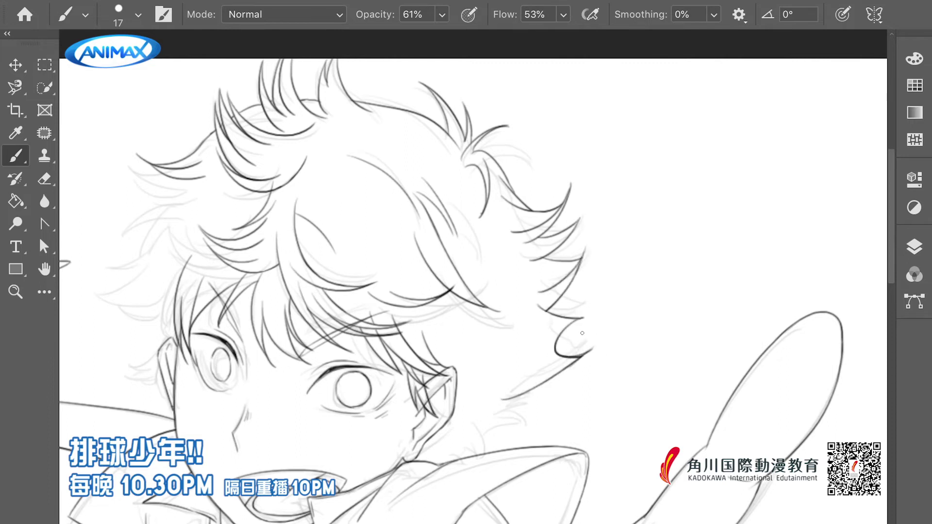
Ink the flicked locks along the front side of the hair, from below the upper spike down to beside the ear
scroll(582, 333, "down", 5)
scroll(558, 310, "left", 2)
left_click_drag(616, 249, 539, 295)
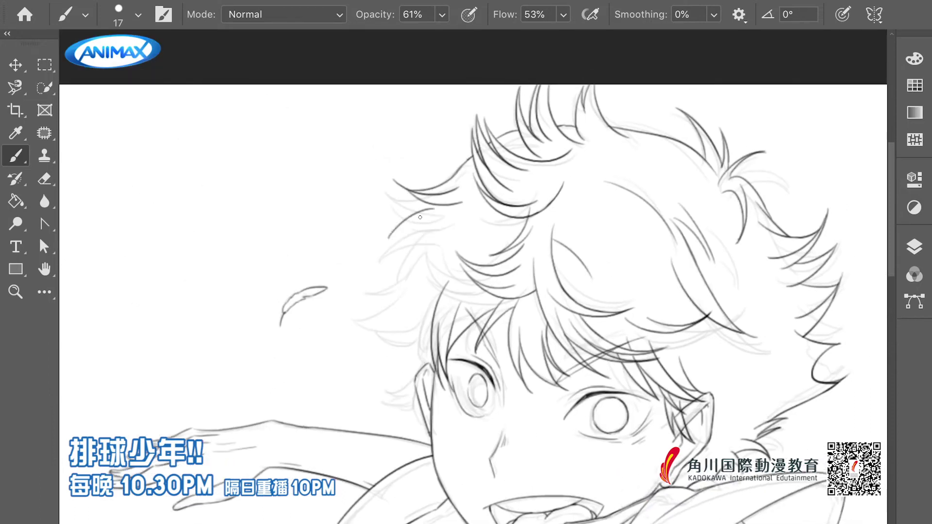
left_click_drag(452, 213, 386, 235)
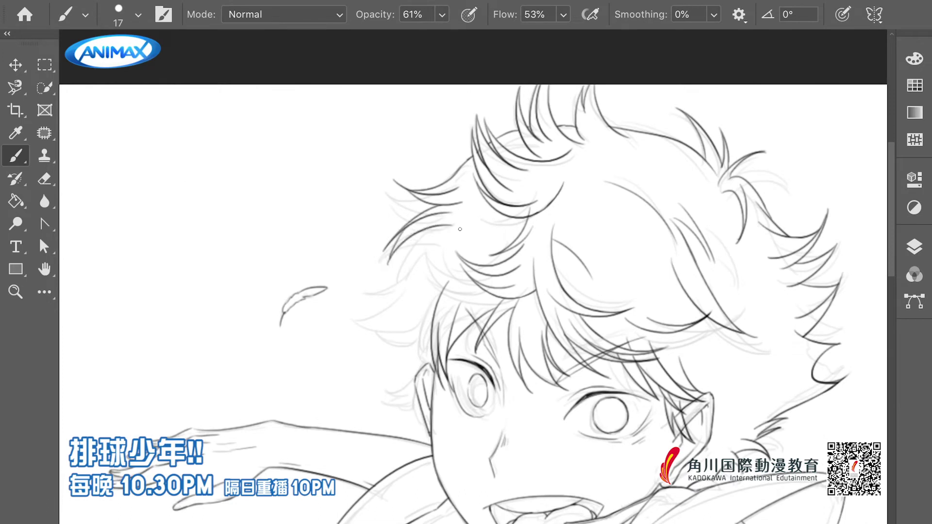
key("ctrl+z")
mouse_move(464, 212)
left_mouse_down()
mouse_move(394, 282)
mouse_move(364, 290)
left_mouse_up()
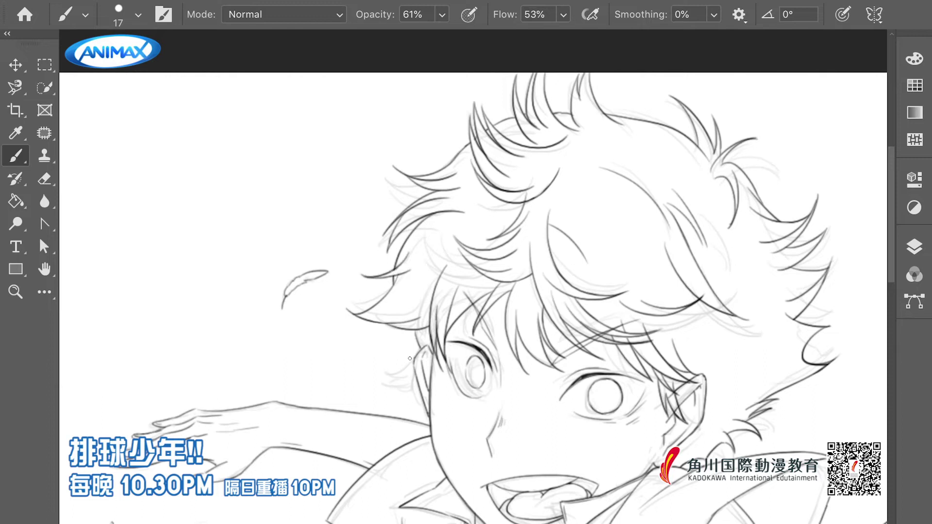
Ink the small tufts beside the far ear and clear the faint sketch lines beneath the finished hair
scroll(415, 373, "up", 3)
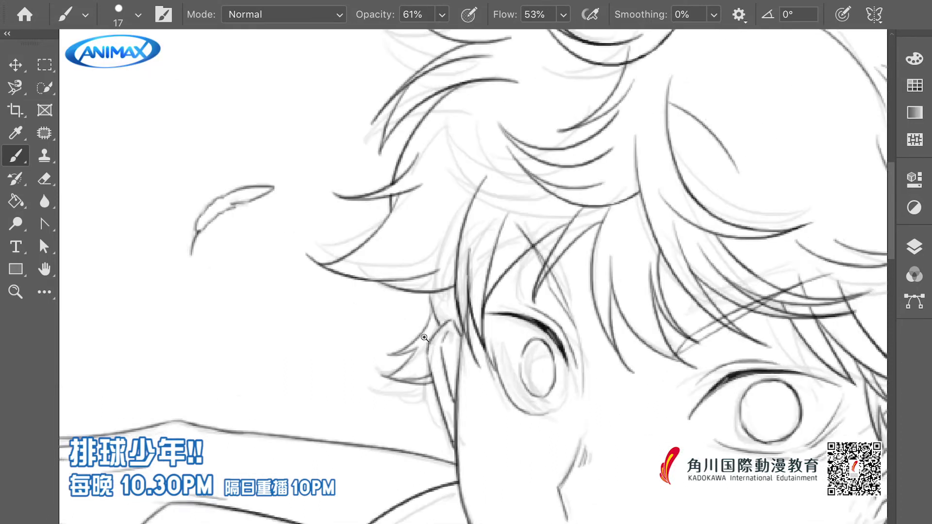
scroll(429, 324, "down", 5)
scroll(303, 270, "up", 3)
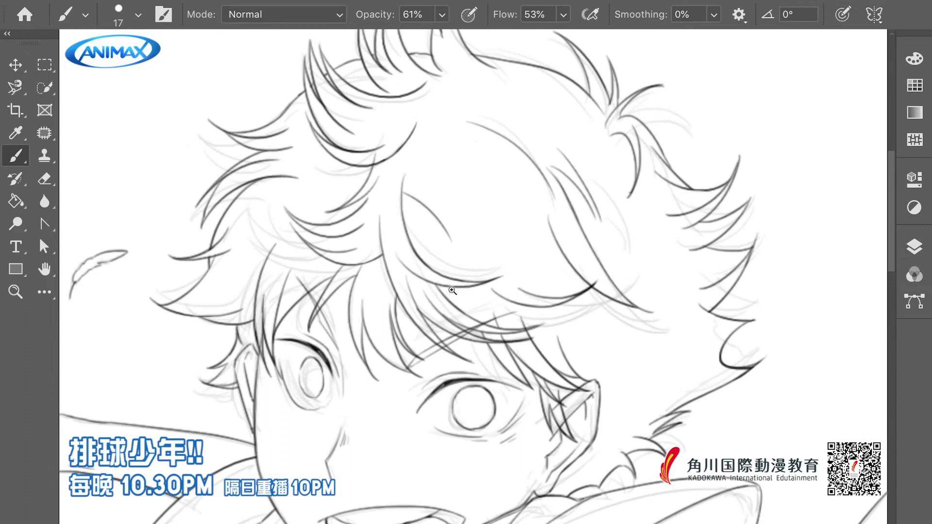
scroll(303, 269, "up", 2)
scroll(376, 308, "right", 5)
scroll(376, 308, "down", 2)
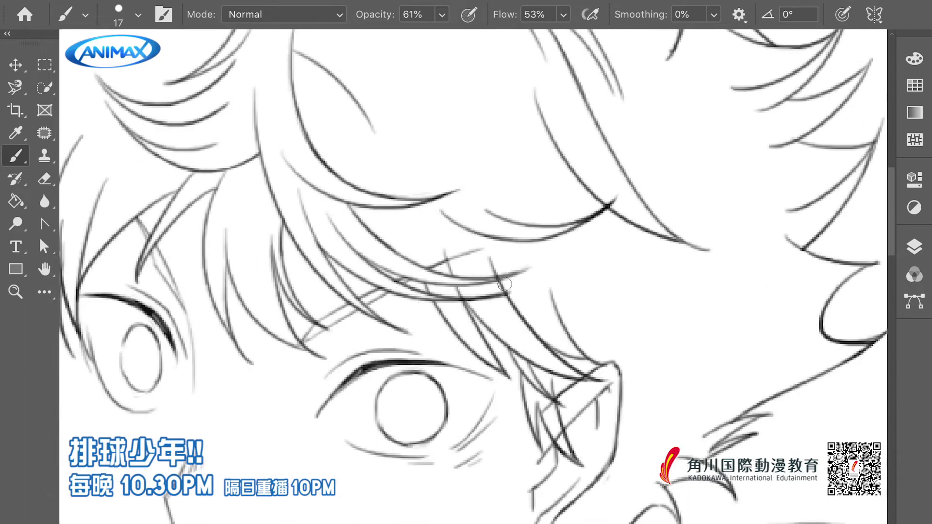
scroll(533, 333, "down", 1)
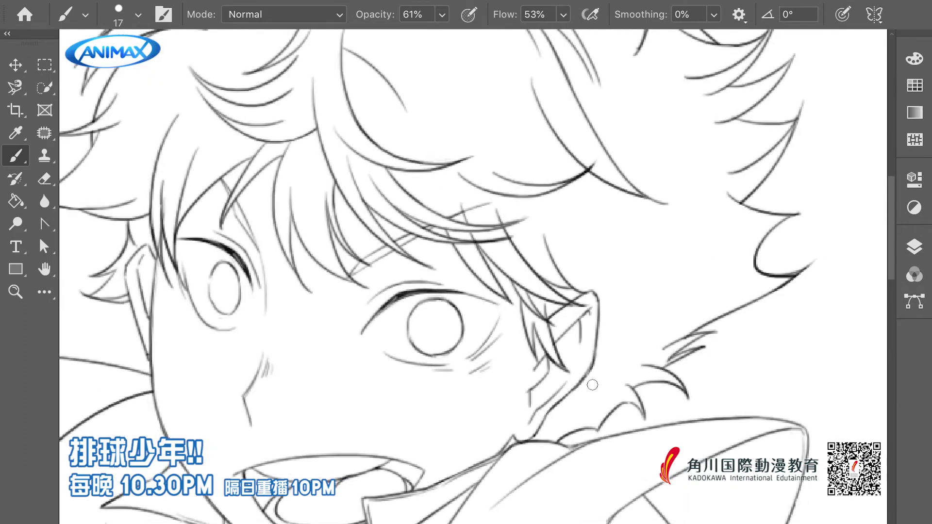
scroll(592, 384, "down", 4)
scroll(458, 162, "up", 4)
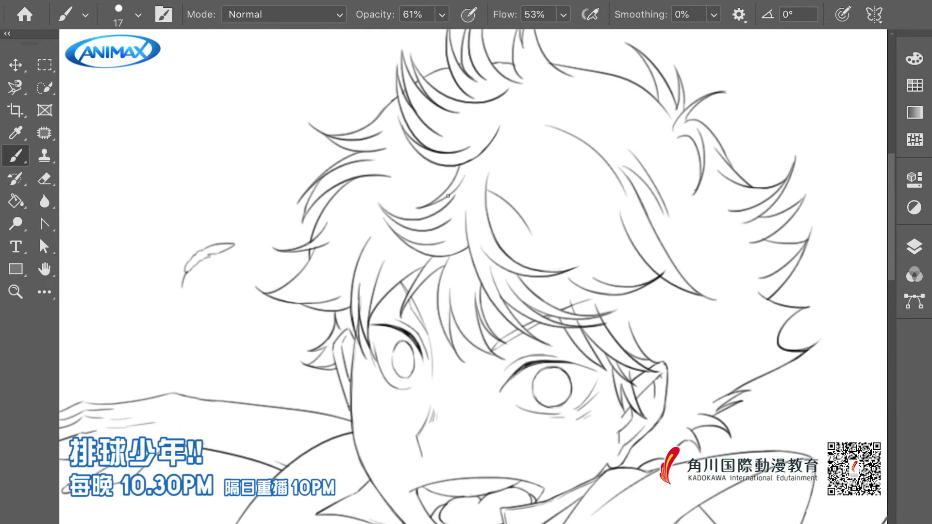
Draw the curved panel seams inside the small ball below the feathers and trim them to the circle
scroll(886, 302, "down", 3)
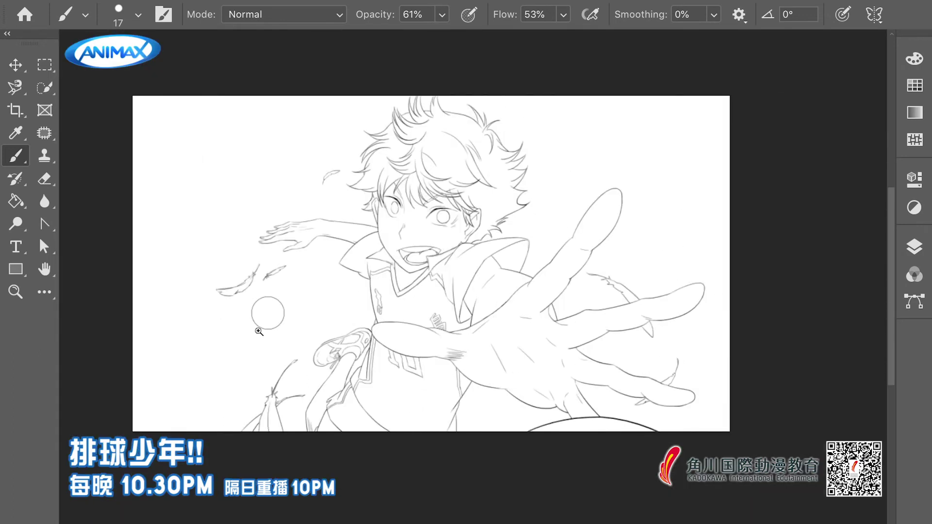
scroll(259, 331, "up", 2)
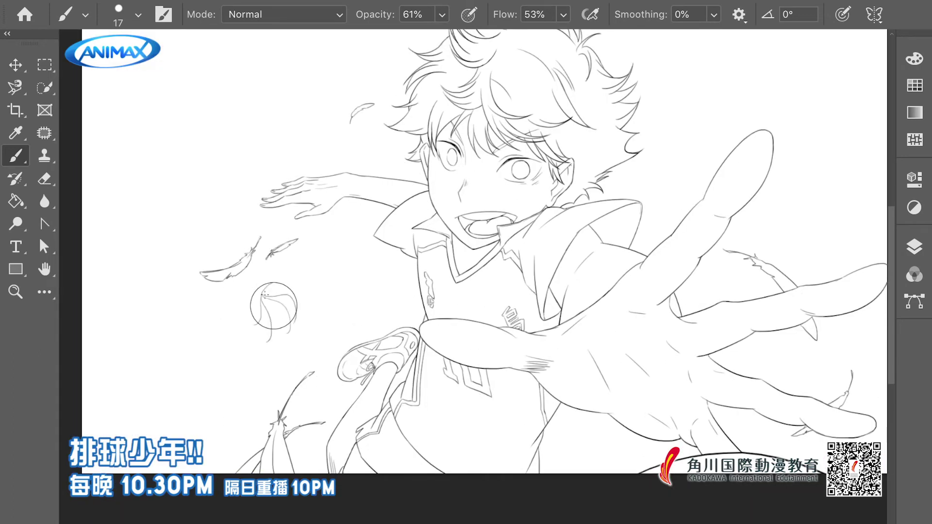
scroll(264, 293, "up", 3)
scroll(272, 315, "down", 1)
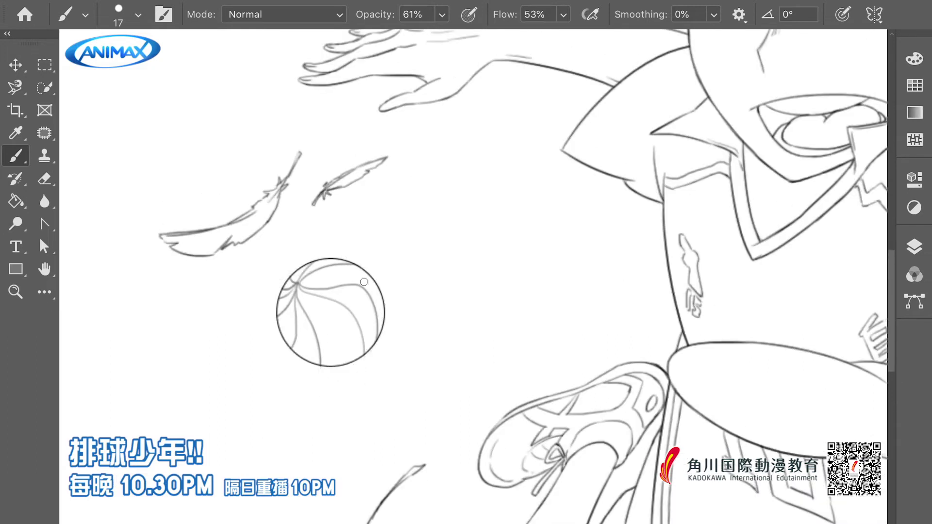
scroll(297, 284, "down", 5)
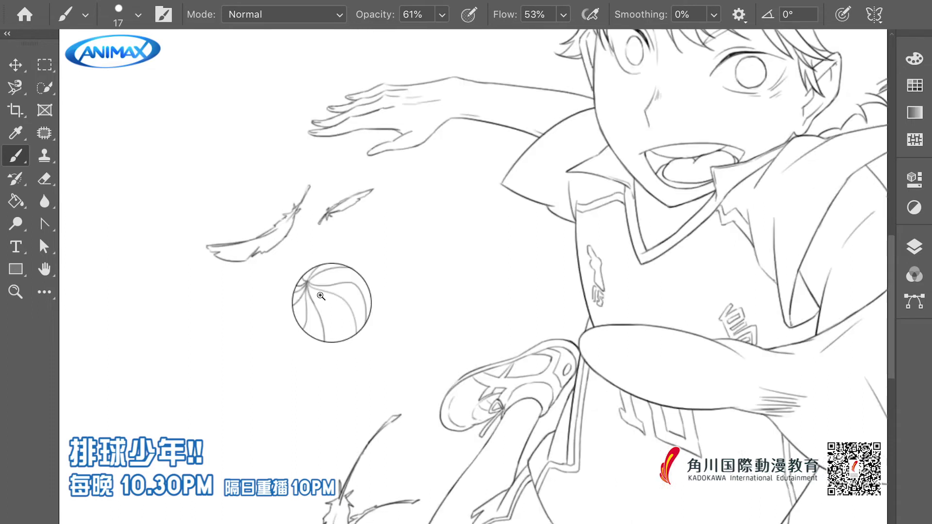
Select the large and small feathers below the rear hand and move each one closer to the body
scroll(198, 370, "up", 2)
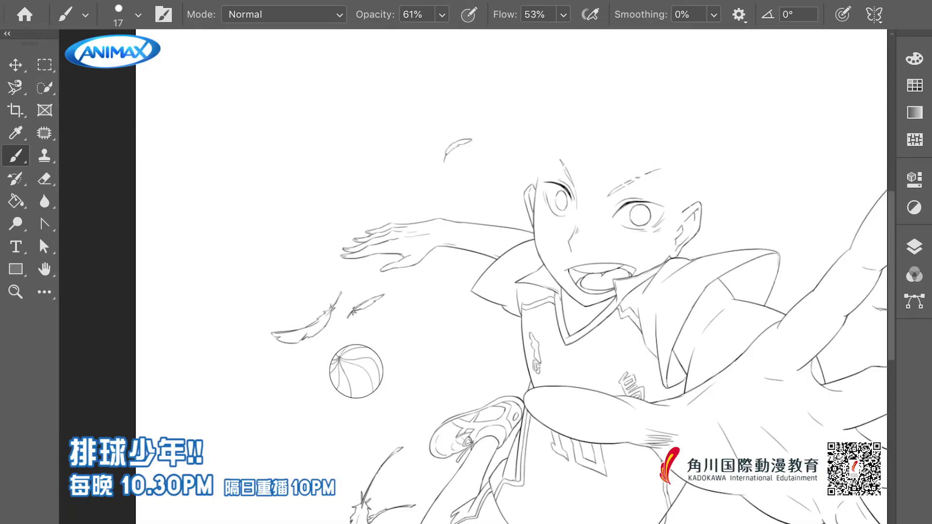
scroll(296, 215, "down", 2)
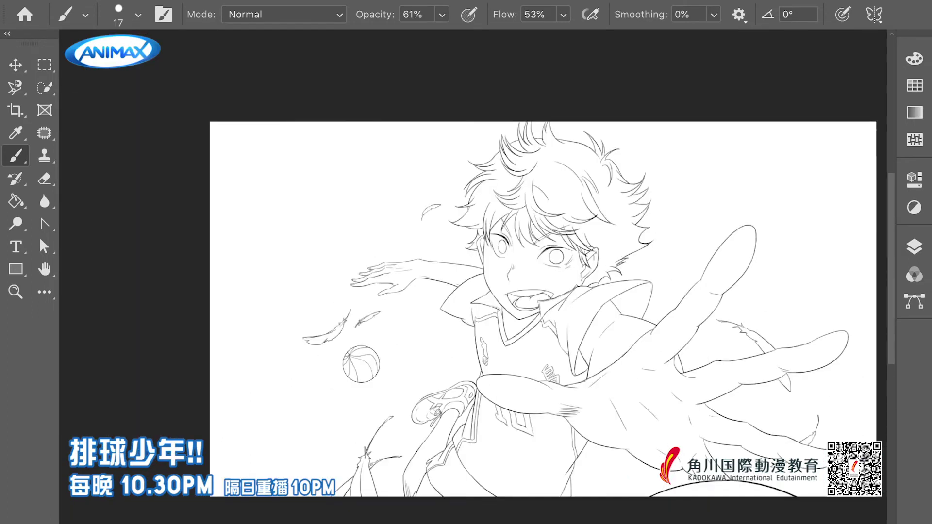
scroll(485, 310, "right", 3)
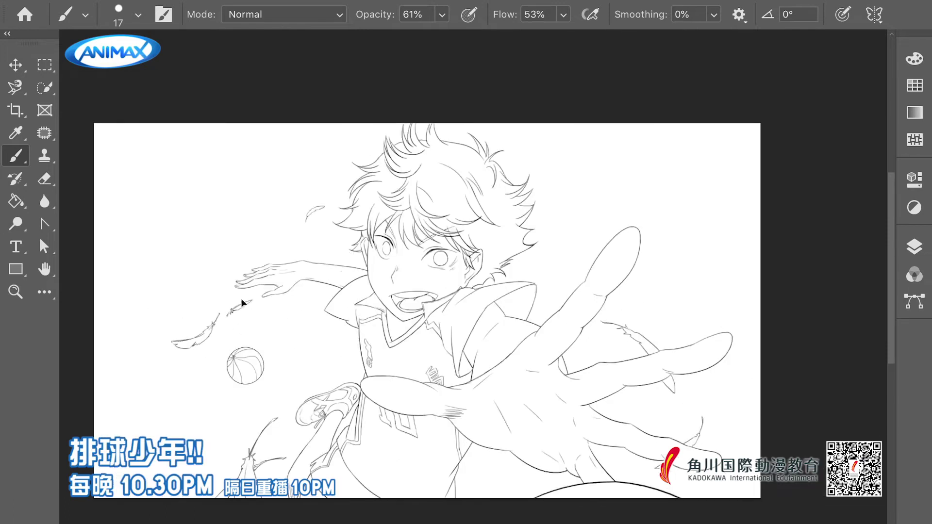
mouse_move(218, 345)
left_mouse_down()
mouse_move(219, 303)
mouse_move(233, 328)
left_mouse_up()
left_click_drag(272, 302, 287, 313)
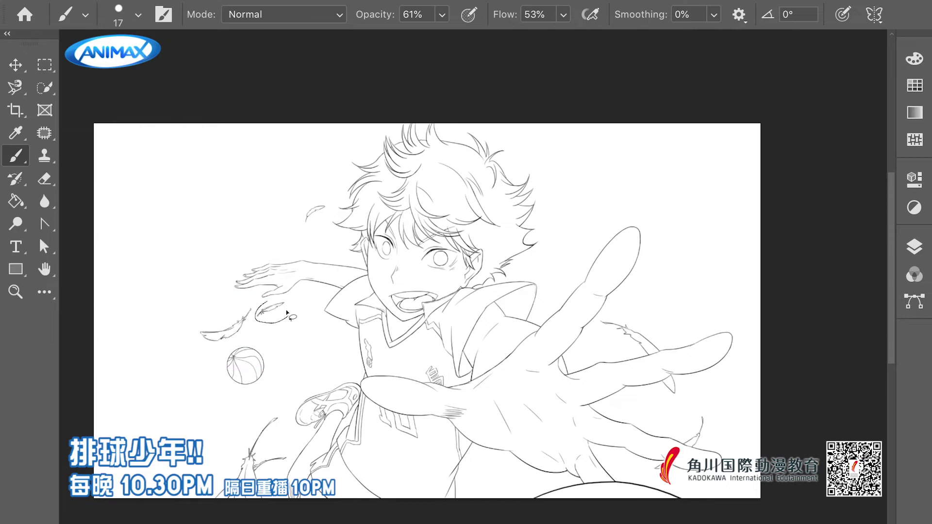
key("Return")
key("ctrl+shift+Left")
key("ctrl+shift+Left")
key("ctrl+shift+Left")
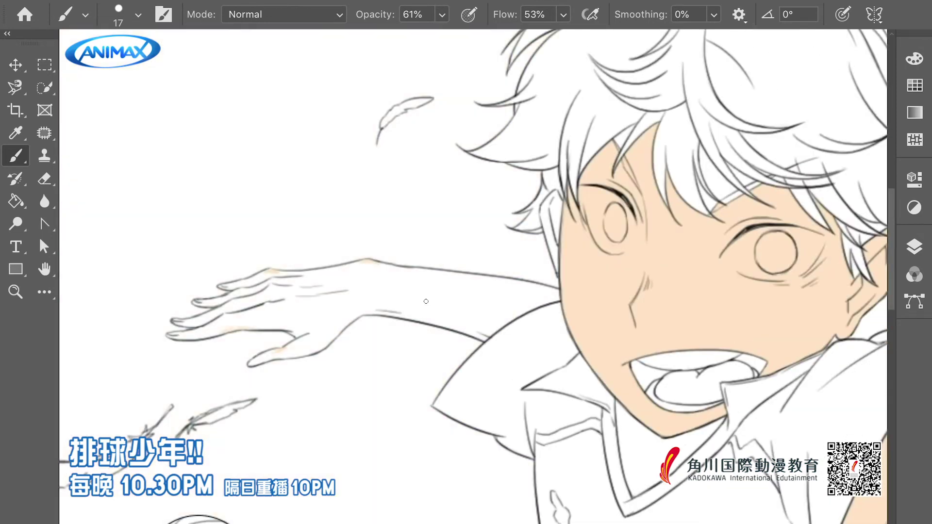
Paint the rear hand, its fingers and the forearm with the flat peach skin tone
left_click_drag(426, 301, 370, 277)
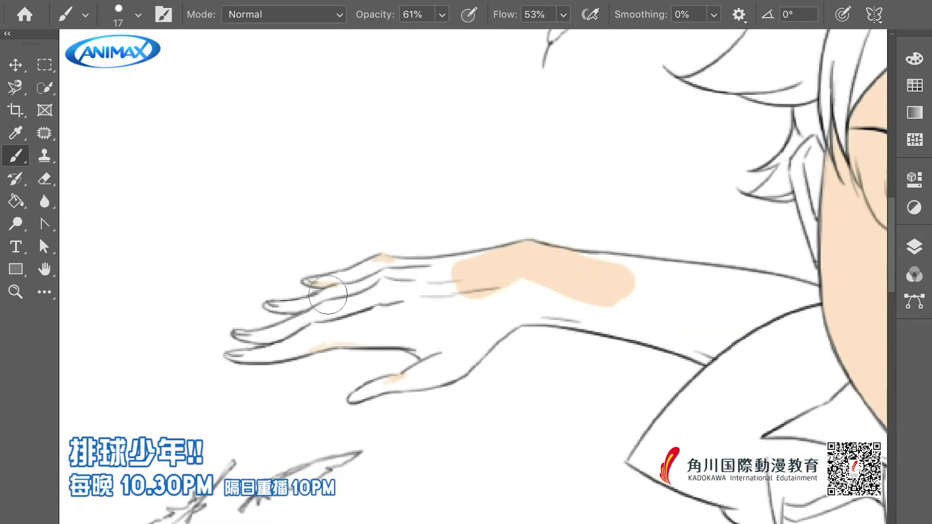
mouse_move(323, 291)
left_mouse_down()
mouse_move(414, 276)
mouse_move(446, 283)
mouse_move(303, 314)
mouse_move(339, 318)
mouse_move(271, 353)
mouse_move(300, 344)
mouse_move(289, 372)
mouse_move(352, 345)
mouse_move(434, 336)
mouse_move(379, 407)
mouse_move(455, 391)
left_mouse_up()
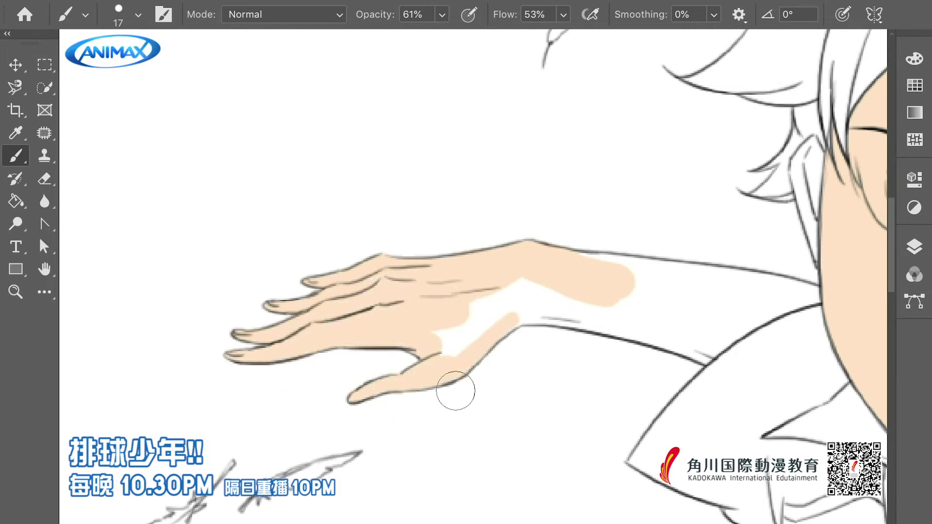
left_click_drag(455, 390, 485, 310)
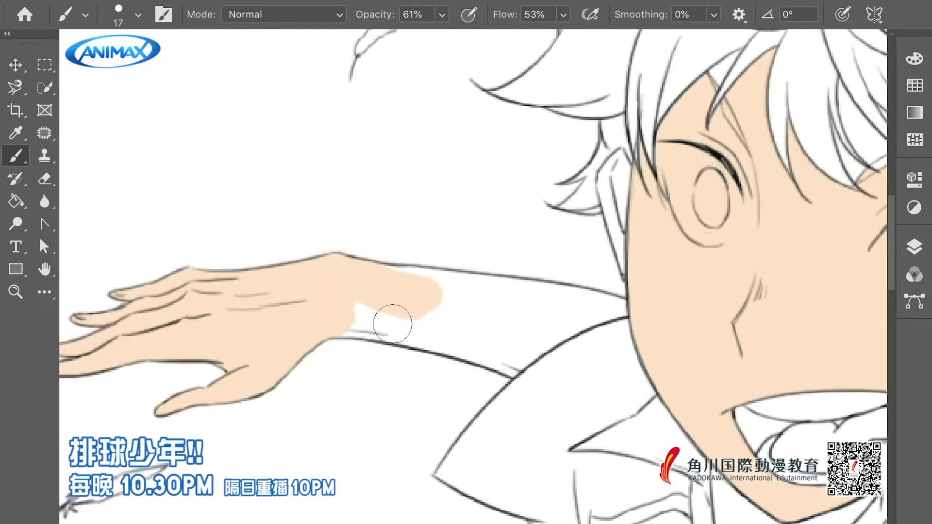
mouse_move(384, 316)
left_mouse_down()
mouse_move(353, 347)
mouse_move(433, 345)
mouse_move(378, 272)
mouse_move(626, 330)
mouse_move(552, 345)
mouse_move(505, 371)
left_mouse_up()
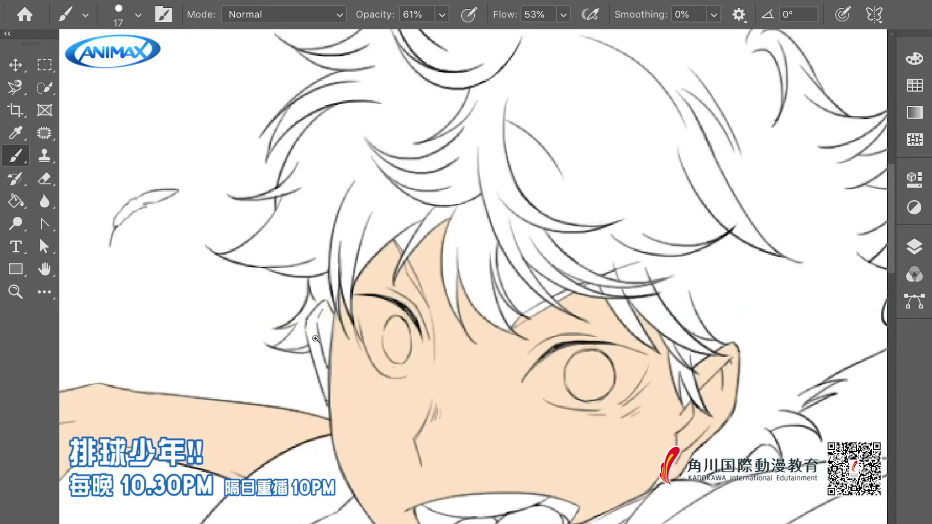
Paint the far ear and the forehead area beneath the fringe with the flat skin tone
mouse_move(333, 326)
left_mouse_down()
mouse_move(339, 380)
mouse_move(340, 351)
left_mouse_up()
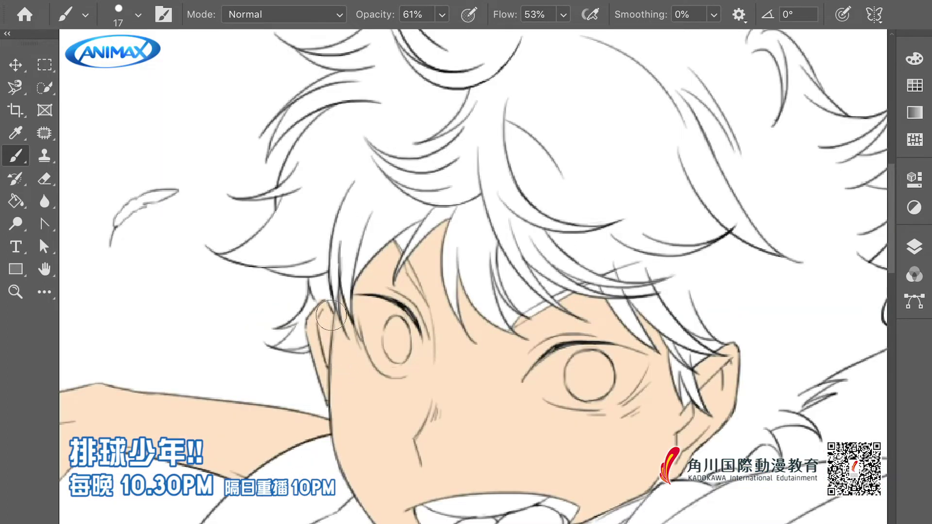
scroll(331, 316, "down", 3)
scroll(461, 274, "up", 2)
mouse_move(422, 269)
left_mouse_down()
mouse_move(268, 292)
mouse_move(395, 232)
mouse_move(365, 233)
mouse_move(438, 223)
mouse_move(432, 199)
mouse_move(575, 308)
left_mouse_up()
scroll(563, 291, "down", 8)
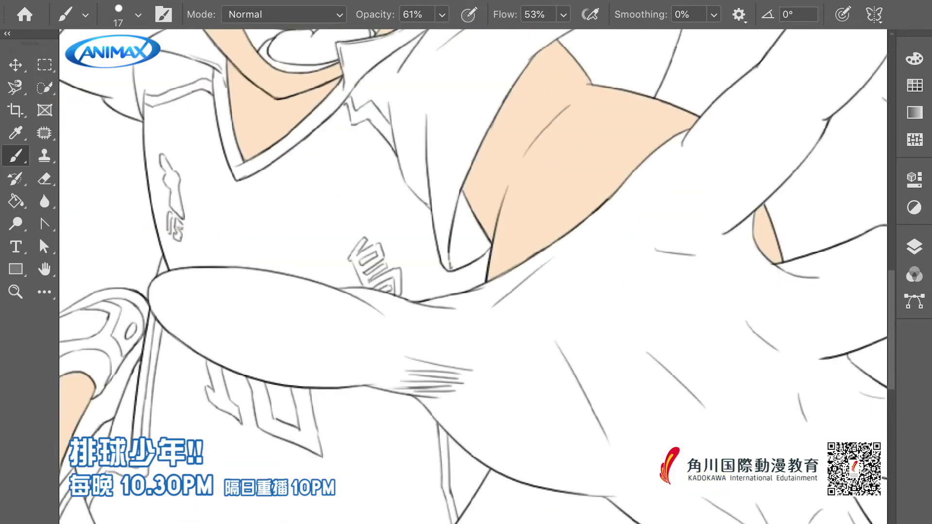
Block in skin tone at the thumb tip, along the lower palm edge, at the wrist and between the finger bases
left_click_drag(170, 289, 191, 308)
scroll(194, 301, "down", 2)
mouse_move(440, 415)
left_mouse_down()
mouse_move(594, 456)
mouse_move(626, 485)
mouse_move(629, 401)
left_mouse_up()
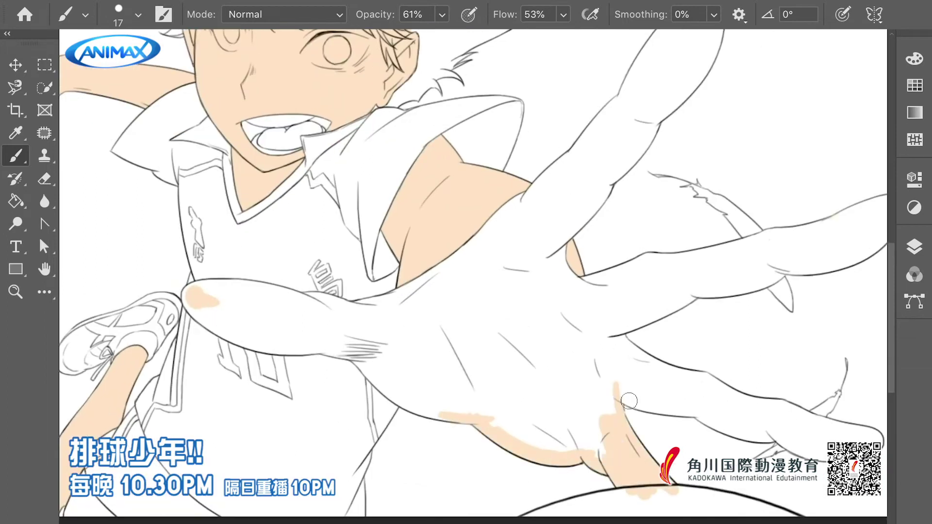
scroll(628, 401, "down", 2)
scroll(631, 393, "up", 2)
left_click_drag(461, 335, 480, 418)
scroll(654, 380, "down", 2)
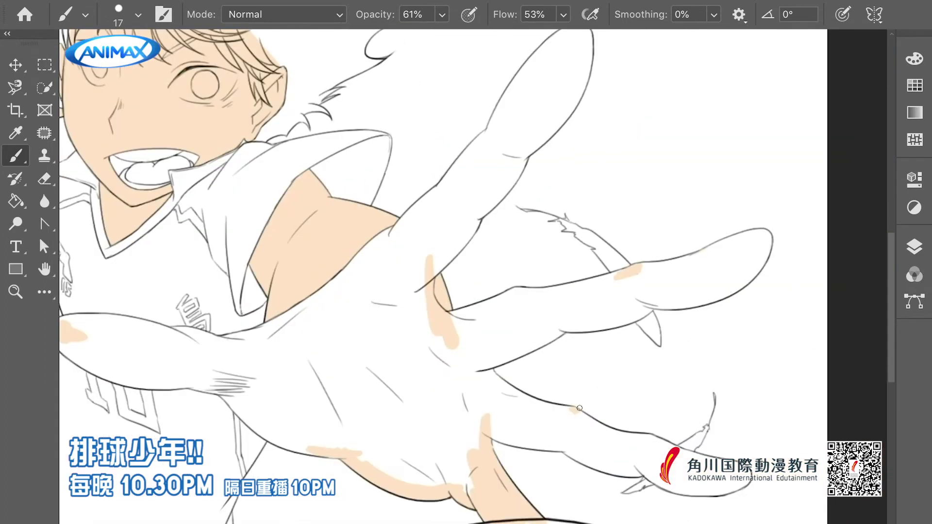
Fill the upward-pointing index finger of the reaching hand with the flat skin tone
scroll(559, 242, "up", 3)
mouse_move(510, 252)
left_mouse_down()
mouse_move(563, 184)
mouse_move(543, 284)
mouse_move(473, 328)
left_mouse_up()
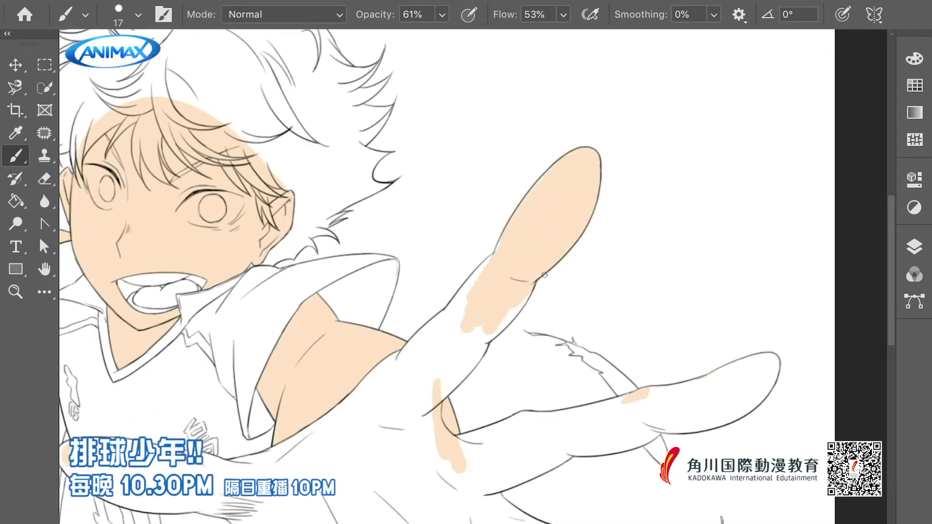
scroll(529, 291, "down", 2)
scroll(529, 291, "left", 2)
left_click_drag(575, 267, 500, 305)
Fill the remaining outstretched fingers of the reaching hand with the flat skin tone down to their bases
scroll(536, 240, "down", 2)
scroll(536, 240, "left", 2)
mouse_move(586, 177)
left_mouse_down()
mouse_move(552, 210)
mouse_move(603, 193)
mouse_move(608, 220)
mouse_move(595, 239)
left_mouse_up()
left_click_drag(817, 266, 617, 242)
mouse_move(626, 252)
left_mouse_down()
mouse_move(701, 206)
mouse_move(627, 267)
mouse_move(563, 272)
mouse_move(623, 229)
mouse_move(529, 296)
left_mouse_up()
scroll(578, 233, "left", 3)
mouse_move(597, 252)
left_mouse_down()
mouse_move(643, 248)
mouse_move(701, 272)
mouse_move(612, 292)
mouse_move(580, 318)
mouse_move(736, 409)
mouse_move(554, 359)
mouse_move(548, 337)
mouse_move(456, 233)
left_mouse_up()
scroll(669, 364, "down", 2)
scroll(670, 364, "right", 3)
Paint the thumb and the whole palm of the reaching hand with the flat skin tone
scroll(461, 253, "left", 8)
scroll(462, 252, "up", 1)
mouse_move(549, 246)
left_mouse_down()
mouse_move(486, 274)
mouse_move(296, 269)
mouse_move(281, 221)
mouse_move(412, 275)
mouse_move(361, 317)
mouse_move(400, 326)
left_mouse_up()
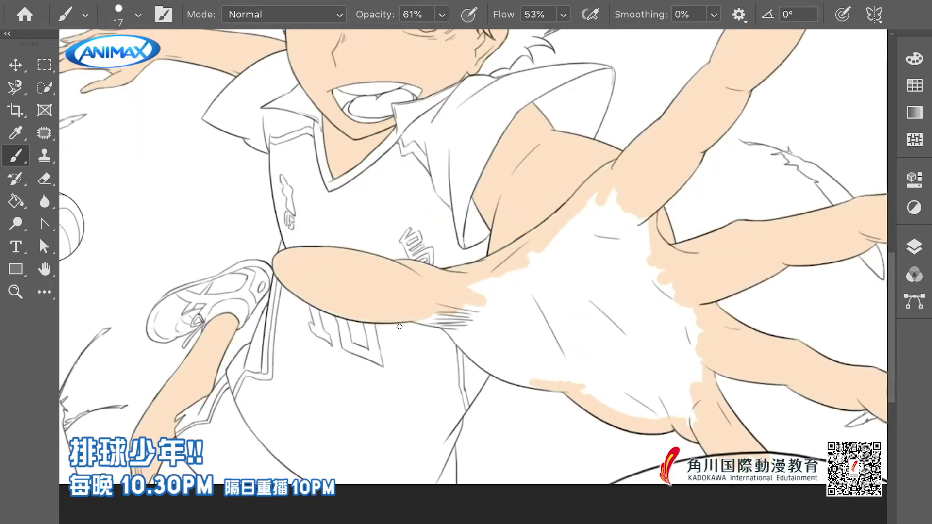
mouse_move(458, 316)
left_mouse_down()
mouse_move(428, 324)
mouse_move(588, 397)
mouse_move(647, 246)
mouse_move(710, 409)
mouse_move(549, 383)
mouse_move(591, 349)
mouse_move(680, 429)
left_mouse_up()
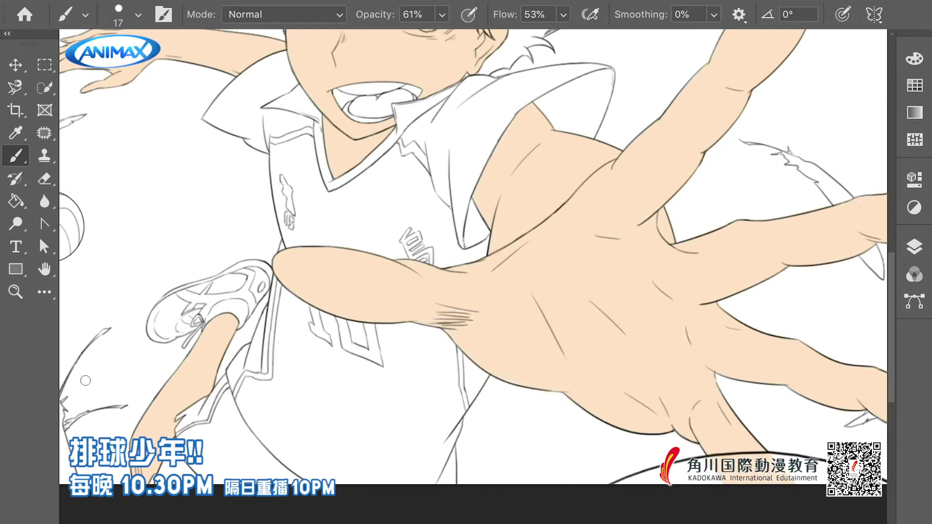
Fill the lower jersey and the shorts with flat dark navy, leaving the side trim white
key("ctrl+minus")
left_click(437, 223)
left_click(435, 269)
key("ctrl+z")
left_click(398, 384)
scroll(438, 379, "right", 1)
scroll(438, 379, "up", 5)
Paint navy around the jersey number 10 and inside the zero, keeping the digits white
mouse_move(393, 294)
left_mouse_down()
mouse_move(430, 252)
mouse_move(464, 264)
left_mouse_up()
left_click_drag(486, 88, 463, 271)
mouse_move(526, 121)
left_mouse_down()
mouse_move(540, 162)
mouse_move(557, 159)
mouse_move(572, 201)
left_mouse_up()
left_click_drag(546, 146, 572, 202)
mouse_move(595, 148)
left_mouse_down()
mouse_move(513, 173)
mouse_move(540, 175)
mouse_move(581, 265)
left_mouse_up()
mouse_move(485, 160)
left_mouse_down()
mouse_move(490, 223)
mouse_move(578, 264)
left_mouse_up()
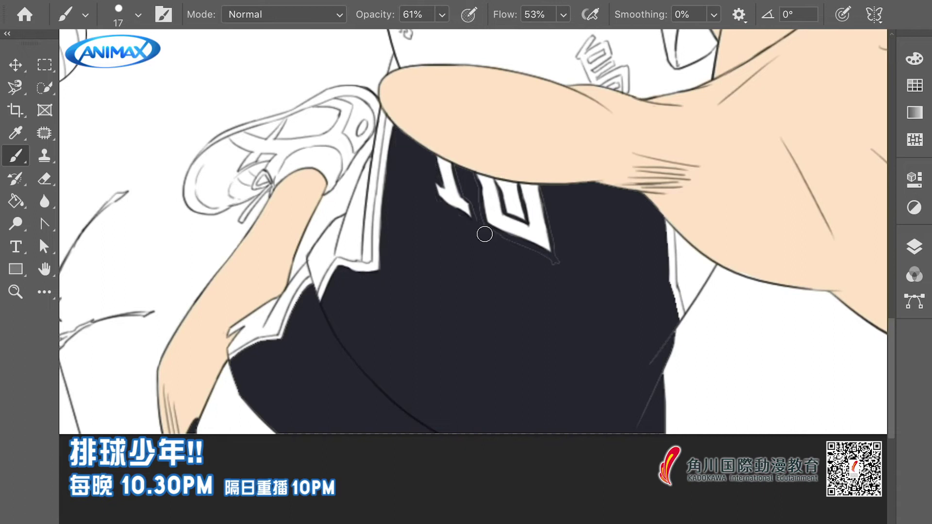
left_click(509, 212)
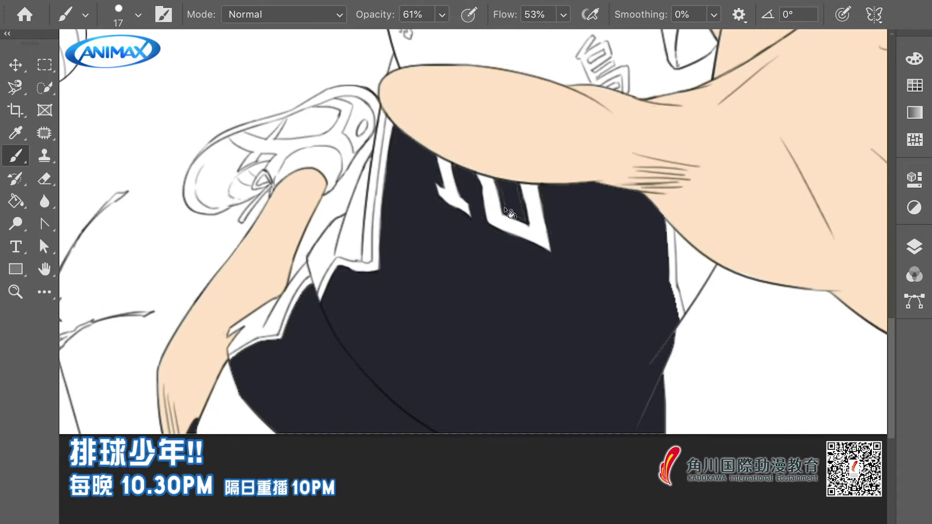
Outline the collar edges and the shoulder stripes on both sides of the jersey in dark navy, leaving the trim white
scroll(509, 200, "up", 6)
left_click_drag(330, 200, 396, 184)
left_click_drag(338, 121, 372, 110)
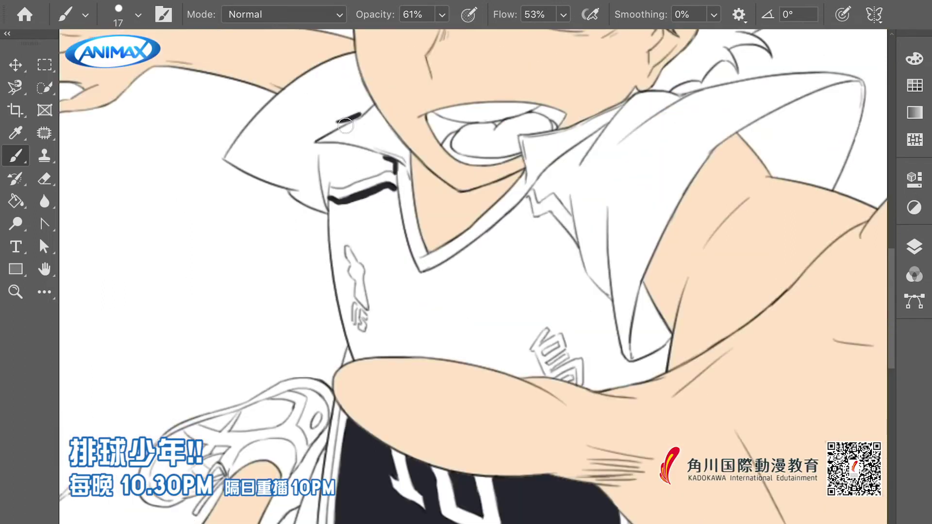
left_click_drag(338, 144, 388, 160)
mouse_move(346, 187)
left_mouse_down()
mouse_move(396, 171)
mouse_move(401, 291)
left_mouse_up()
scroll(369, 184, "right", 3)
left_click_drag(388, 248, 402, 294)
mouse_move(499, 199)
left_mouse_down()
mouse_move(504, 226)
mouse_move(548, 243)
left_mouse_up()
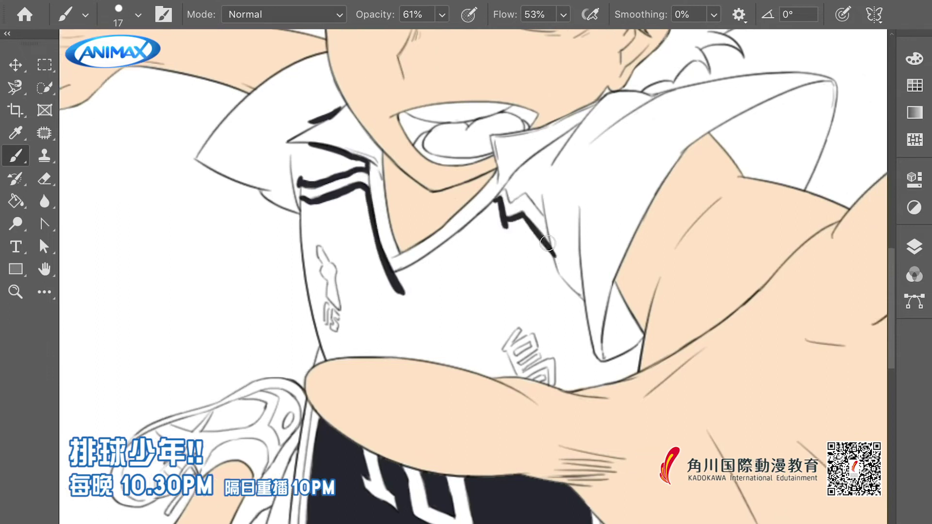
left_click_drag(508, 189, 531, 197)
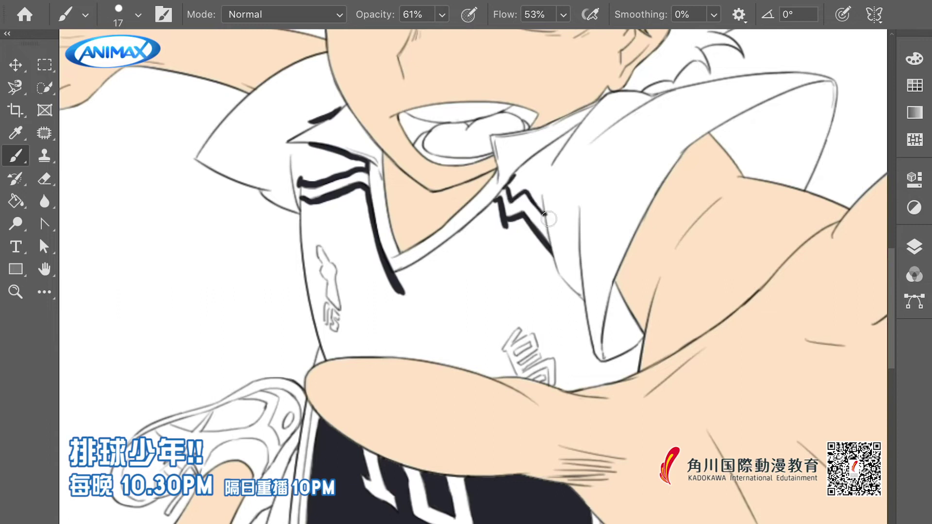
Fill the upper jersey and both sleeves with flat dark navy up to the white trim
key("g")
left_click(434, 330)
mouse_move(583, 121)
left_mouse_down()
mouse_move(551, 176)
mouse_move(556, 262)
left_mouse_up()
left_click_drag(577, 218, 641, 339)
left_click_drag(366, 199, 329, 117)
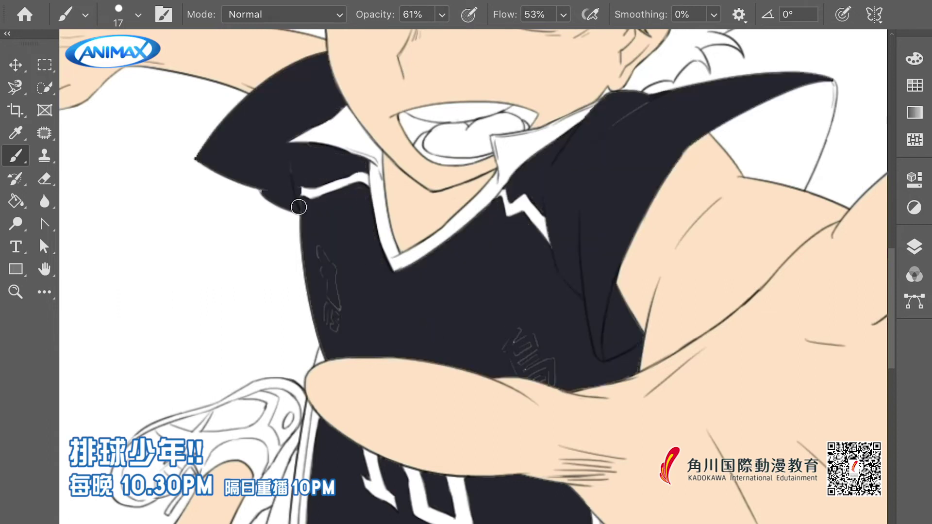
Paint navy over the light gaps around both chest emblems on the jersey
left_click_drag(333, 264, 332, 332)
left_click_drag(509, 334, 553, 379)
key("ctrl+0")
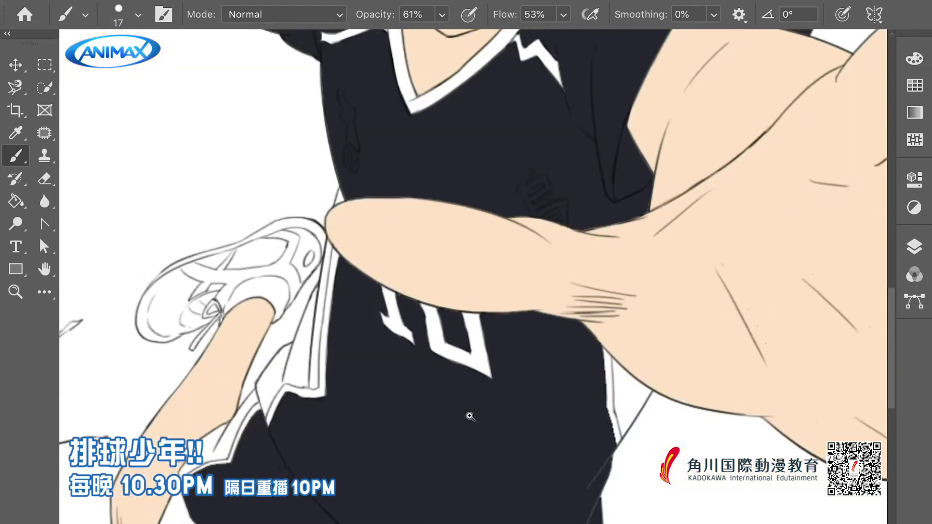
Fill the jersey's collar flaps and V-neck trim with flat orange up to the line art
scroll(410, 214, "up", 5)
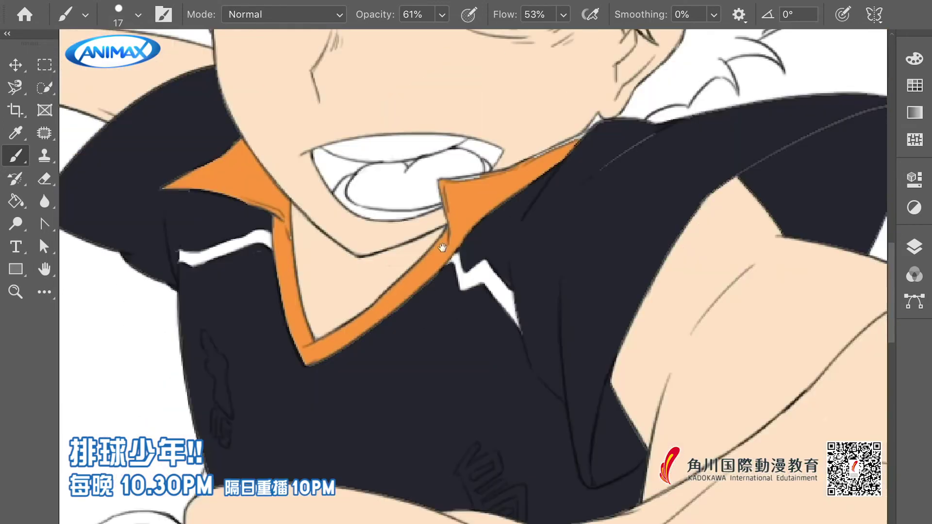
scroll(281, 218, "down", 2)
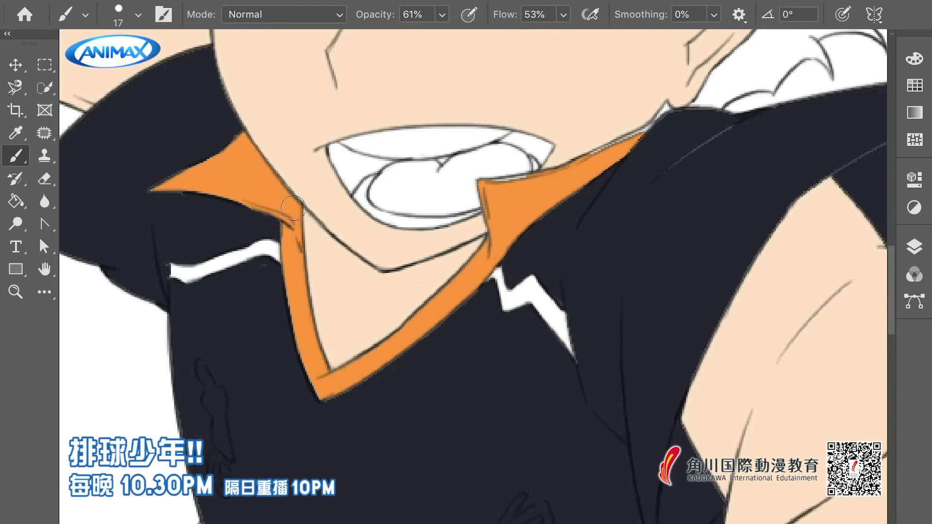
scroll(281, 312, "up", 2)
key("ctrl+0")
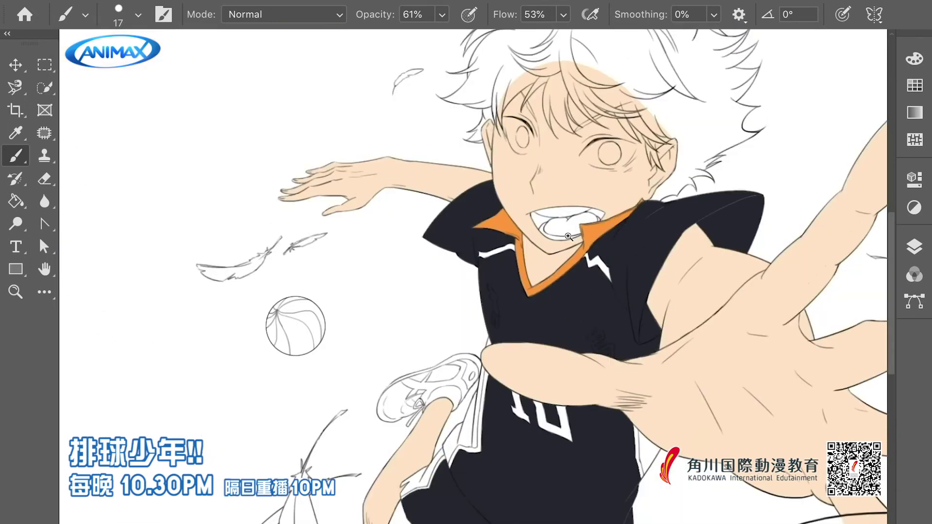
Fill the side panels of the shorts with flat orange, leaving the white trim along their edges
scroll(678, 354, "up", 3)
scroll(547, 367, "up", 2)
scroll(429, 385, "up", 2)
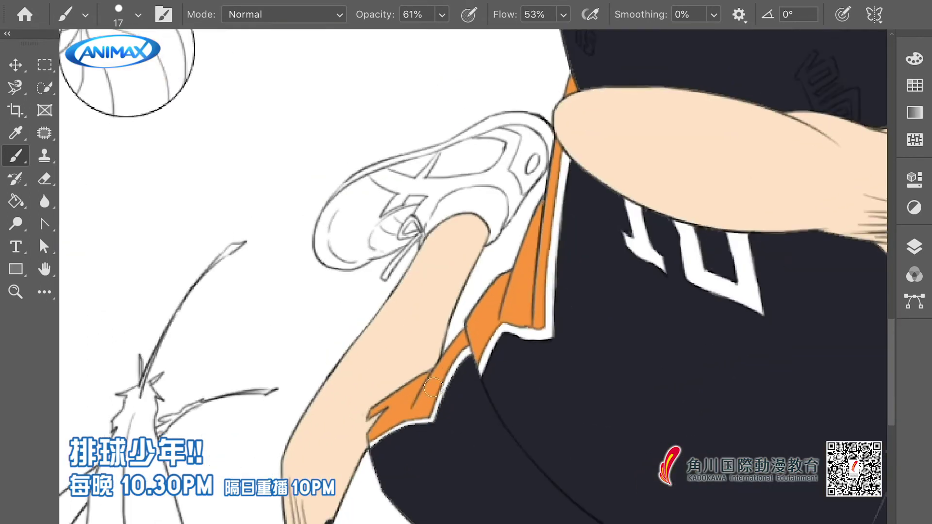
scroll(522, 305, "down", 4)
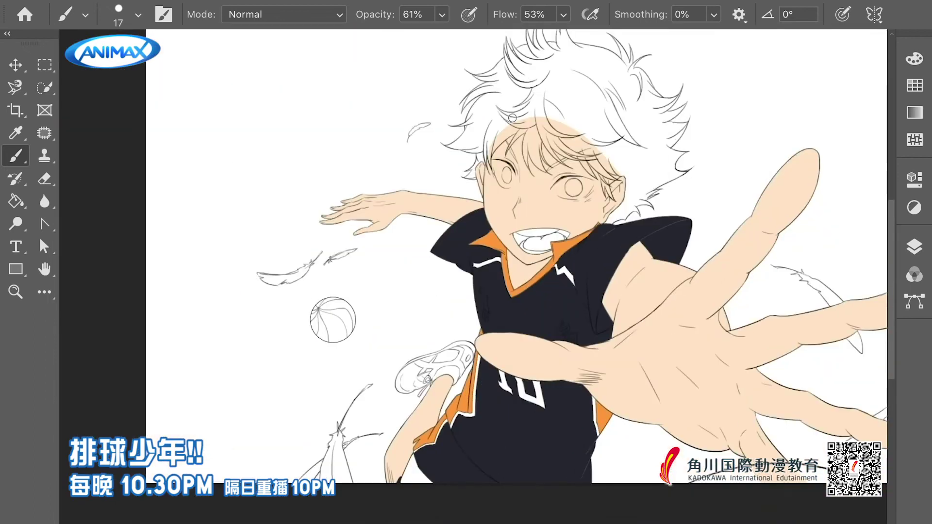
Paint the shoe's crossing stripes red and the small oval at its heel blue
scroll(474, 207, "up", 4)
mouse_move(422, 369)
left_mouse_down()
mouse_move(451, 408)
mouse_move(359, 325)
mouse_move(370, 339)
mouse_move(472, 318)
mouse_move(483, 273)
mouse_move(550, 355)
mouse_move(526, 360)
mouse_move(617, 347)
mouse_move(637, 390)
mouse_move(648, 340)
mouse_move(630, 245)
mouse_move(599, 317)
mouse_move(485, 335)
mouse_move(573, 332)
left_mouse_up()
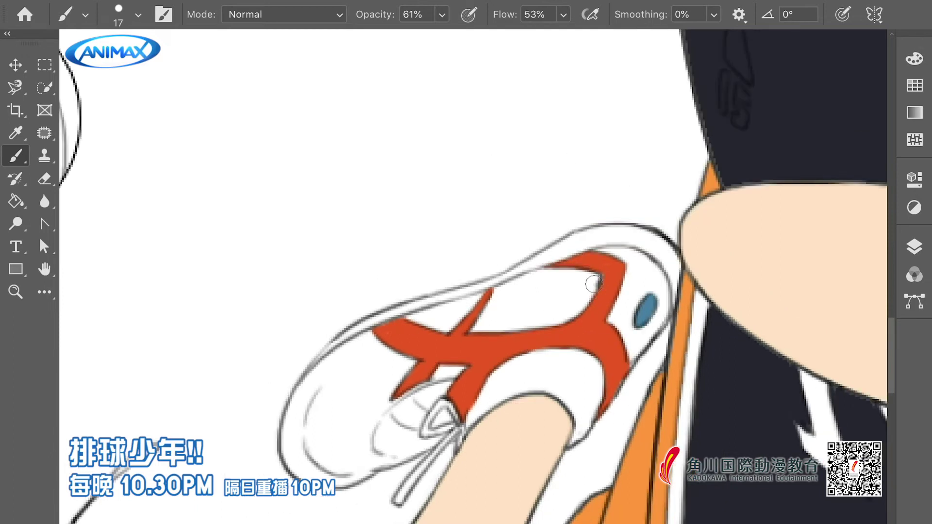
scroll(593, 284, "down", 5)
Fill the small volleyball's curved panels with alternating orange and green, leaving white panels between them
scroll(430, 360, "up", 4)
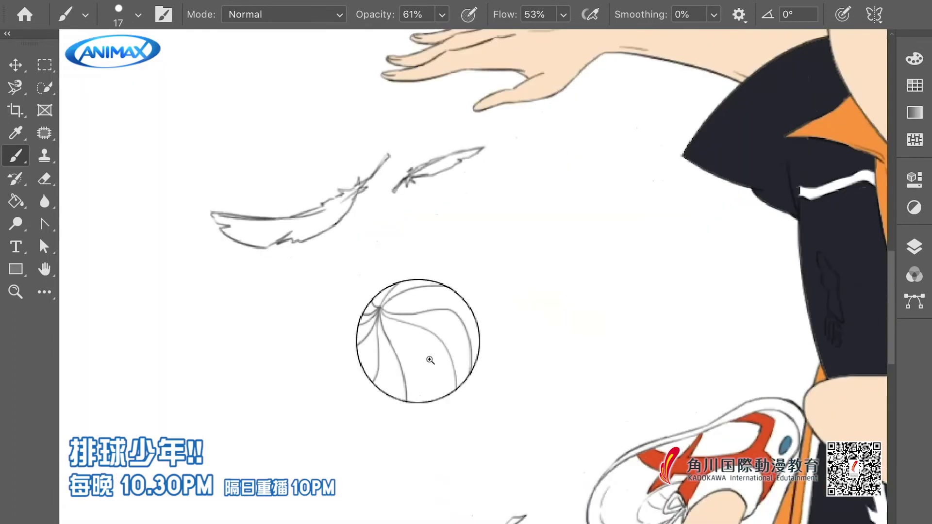
scroll(430, 360, "down", 4)
scroll(532, 197, "up", 4)
mouse_move(376, 310)
left_mouse_down()
mouse_move(440, 321)
mouse_move(457, 386)
left_mouse_up()
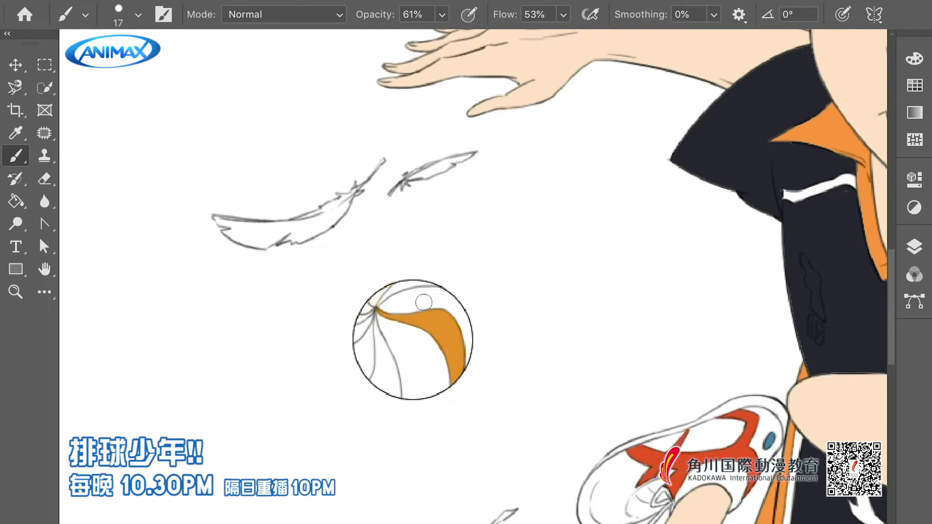
mouse_move(360, 337)
left_mouse_down()
mouse_move(357, 313)
mouse_move(391, 383)
mouse_move(381, 320)
mouse_move(432, 291)
left_mouse_up()
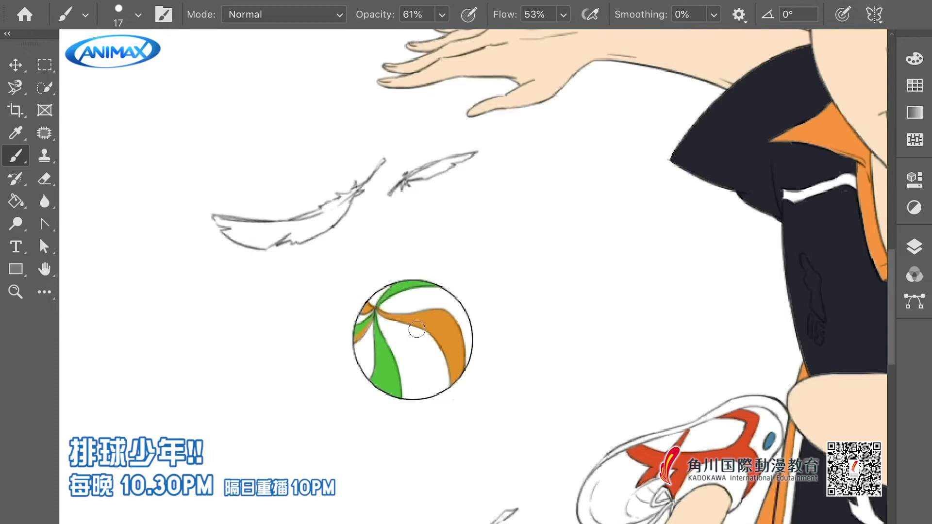
left_click_drag(372, 319, 365, 354)
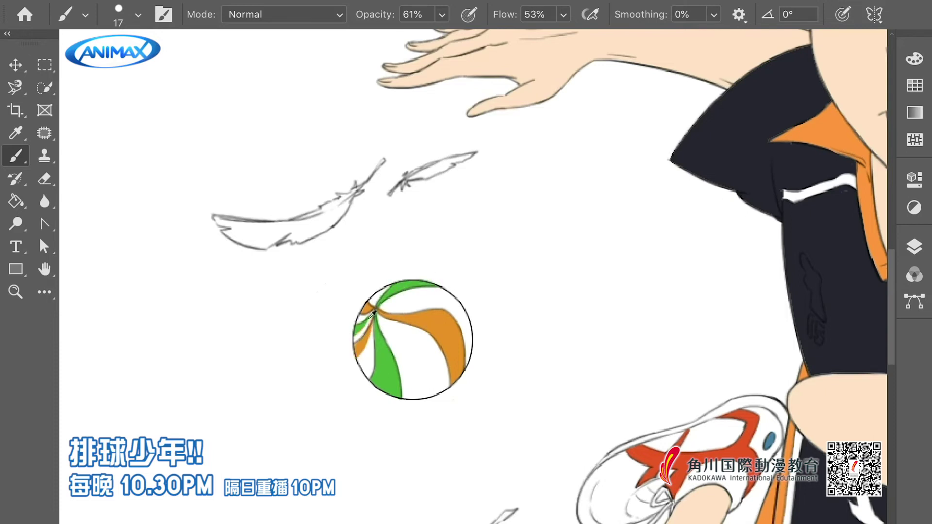
Fill the small and the long feather above the volleyball with solid black, including their quills
scroll(373, 313, "down", 5)
scroll(538, 265, "up", 5)
mouse_move(517, 273)
left_mouse_down()
mouse_move(598, 235)
mouse_move(546, 255)
left_mouse_up()
scroll(621, 237, "down", 3)
scroll(621, 237, "left", 5)
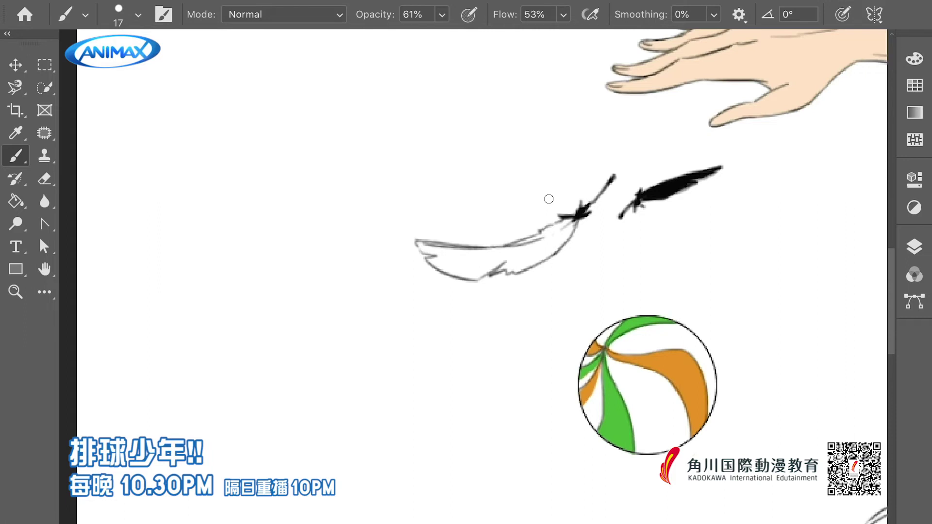
mouse_move(456, 261)
left_mouse_down()
mouse_move(444, 250)
mouse_move(505, 269)
mouse_move(543, 234)
mouse_move(510, 272)
mouse_move(534, 241)
mouse_move(479, 266)
left_mouse_up()
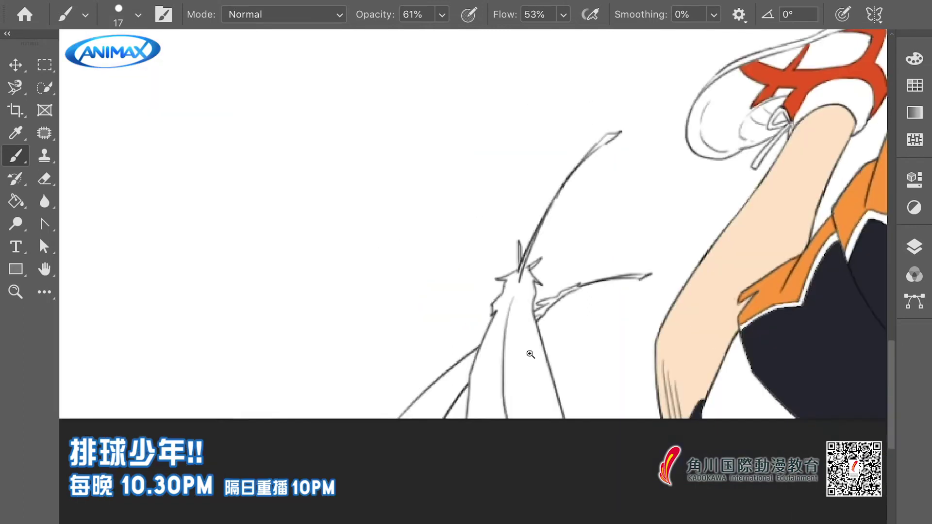
Fill the feather cluster below the shoe with solid black, including both curved quills and the barbs
mouse_move(618, 173)
left_mouse_down()
mouse_move(597, 185)
mouse_move(503, 309)
mouse_move(525, 347)
mouse_move(478, 345)
left_mouse_up()
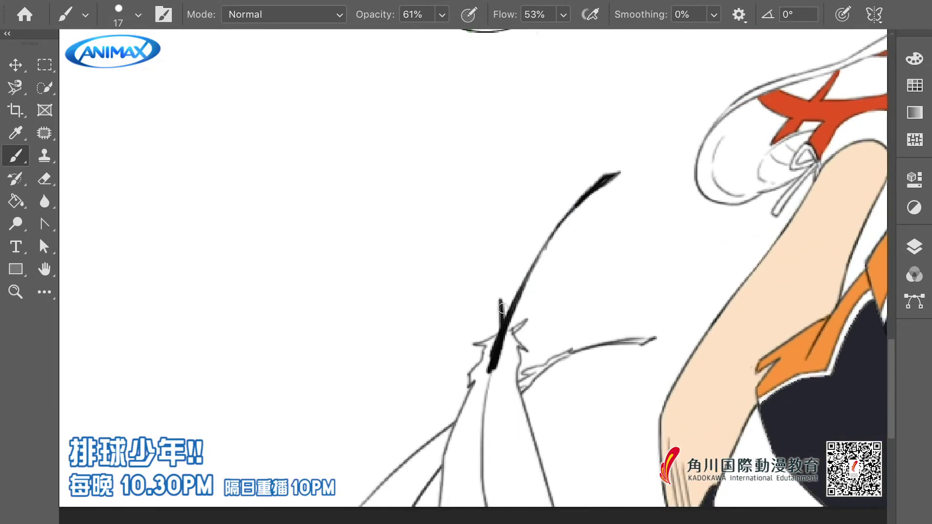
scroll(478, 345, "down", 2)
mouse_move(526, 284)
left_mouse_down()
mouse_move(437, 412)
mouse_move(458, 408)
mouse_move(478, 385)
mouse_move(534, 291)
mouse_move(564, 374)
mouse_move(514, 340)
mouse_move(553, 427)
left_mouse_up()
left_click_drag(638, 283, 660, 278)
left_click_drag(567, 311, 547, 333)
Paint the visible parts of the feather behind the lower outstretched finger solid black
scroll(589, 252, "right", 15)
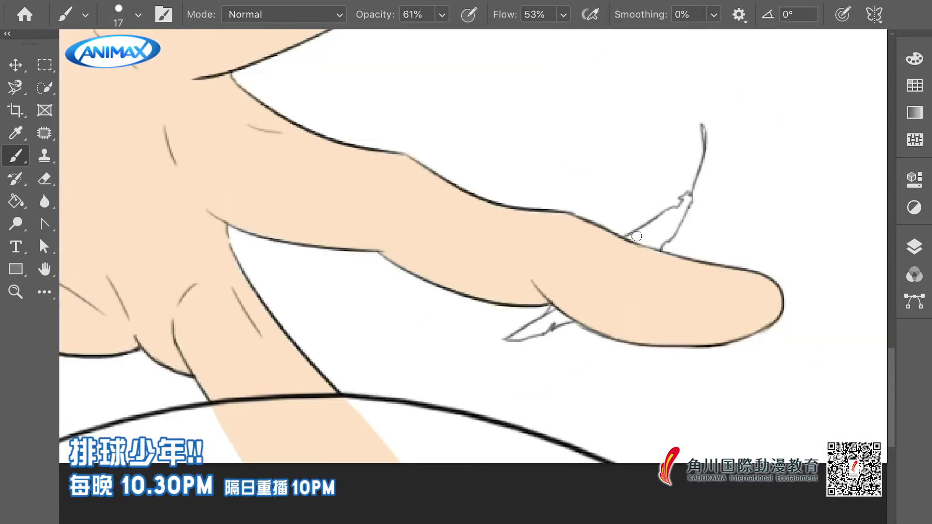
mouse_move(636, 236)
left_mouse_down()
mouse_move(688, 197)
mouse_move(657, 243)
mouse_move(636, 242)
left_mouse_up()
mouse_move(552, 308)
left_mouse_down()
mouse_move(573, 321)
mouse_move(507, 338)
left_mouse_up()
Fill the larger feather behind the upper outstretched finger with black, both above and below the finger
scroll(572, 321, "left", 3)
left_click_drag(490, 130, 335, 175)
mouse_move(330, 173)
left_mouse_down()
mouse_move(427, 204)
mouse_move(412, 214)
mouse_move(437, 224)
mouse_move(504, 292)
mouse_move(482, 241)
mouse_move(514, 307)
mouse_move(548, 292)
left_mouse_up()
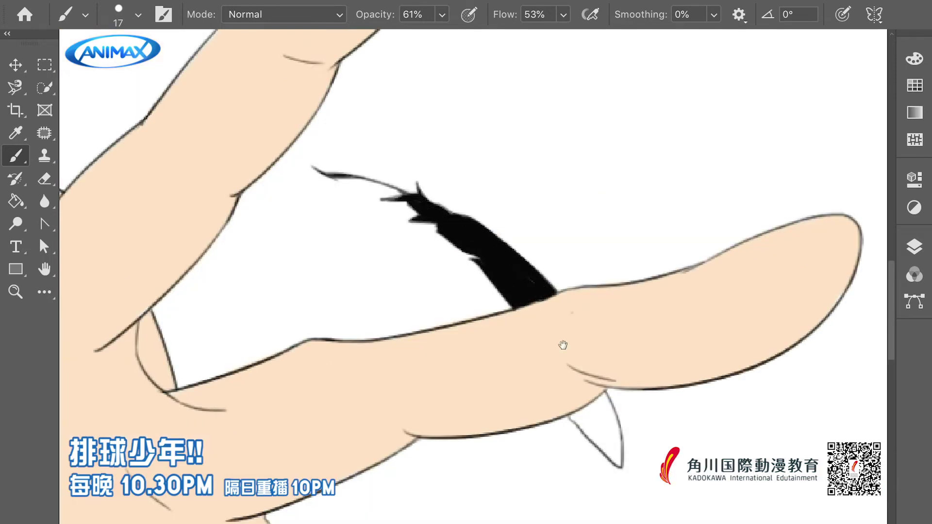
scroll(561, 343, "down", 3)
left_click_drag(567, 358, 588, 346)
mouse_move(581, 376)
left_mouse_down()
mouse_move(541, 310)
mouse_move(612, 396)
mouse_move(602, 354)
left_mouse_up()
Paint the inside of the open mouth dark red around the teeth and tongue
left_click(614, 323, "alt")
key("ctrl+0")
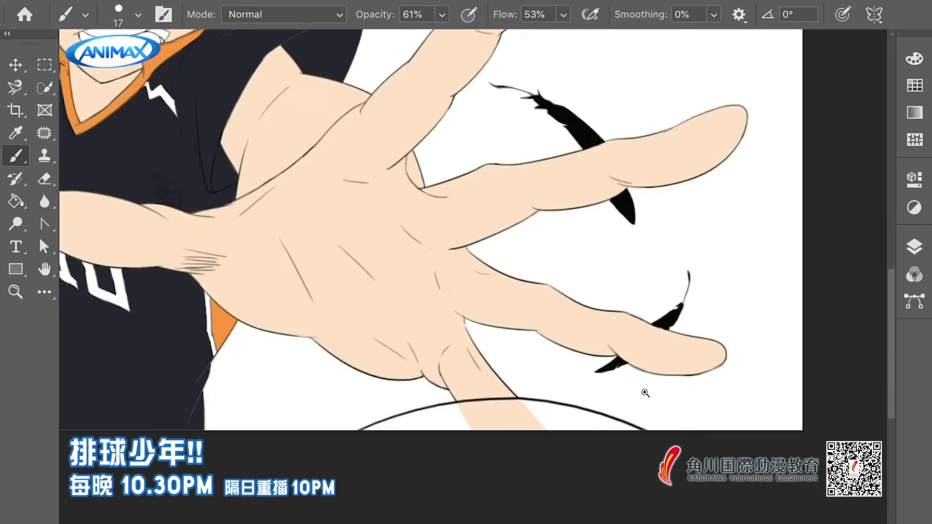
key("ctrl+1")
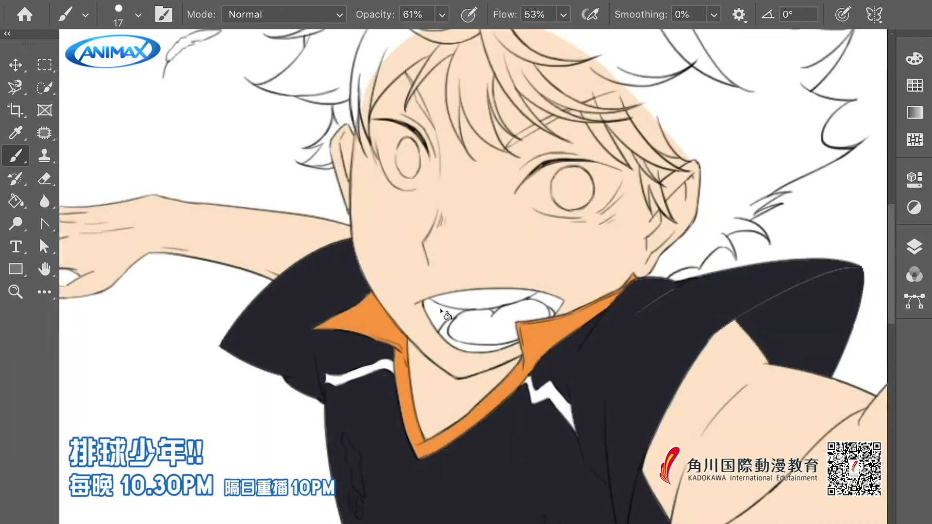
left_click_drag(497, 309, 437, 290)
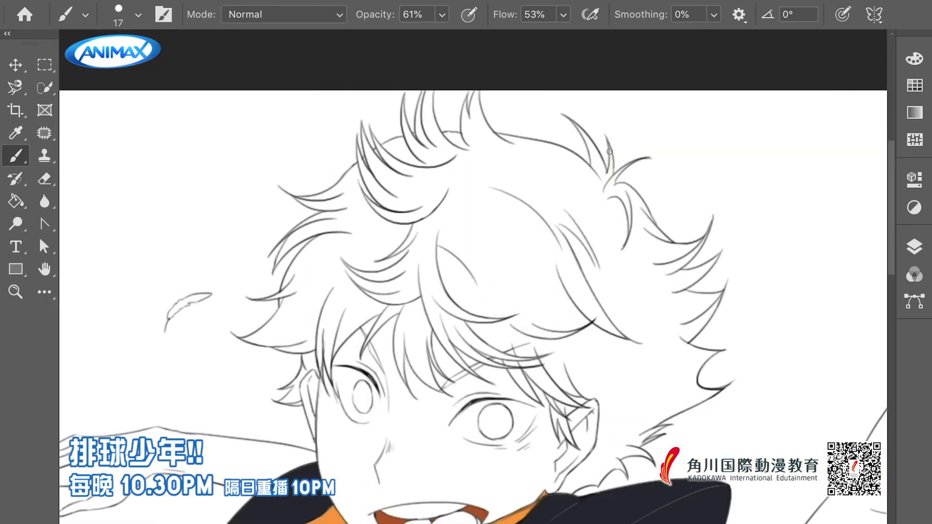
Fill the crown, side and back of the hair with flat light orange up to the spiky outline
left_click_drag(609, 152, 609, 191)
mouse_move(573, 120)
left_mouse_down()
mouse_move(601, 170)
mouse_move(594, 184)
mouse_move(607, 192)
left_mouse_up()
key("ctrl+equal")
left_click_drag(534, 204, 526, 248)
left_click_drag(565, 226, 633, 315)
mouse_move(685, 286)
left_mouse_down()
mouse_move(641, 326)
mouse_move(661, 341)
mouse_move(645, 348)
mouse_move(701, 321)
left_mouse_up()
left_click_drag(687, 342, 624, 377)
mouse_move(692, 335)
left_mouse_down()
mouse_move(707, 376)
mouse_move(646, 452)
mouse_move(627, 349)
mouse_move(660, 374)
left_mouse_up()
left_click_drag(667, 470, 699, 288)
mouse_move(689, 272)
left_mouse_down()
mouse_move(701, 310)
mouse_move(734, 329)
mouse_move(712, 326)
mouse_move(618, 402)
mouse_move(647, 396)
mouse_move(631, 430)
mouse_move(588, 430)
mouse_move(578, 452)
mouse_move(510, 470)
mouse_move(511, 484)
mouse_move(532, 471)
mouse_move(543, 436)
mouse_move(545, 475)
left_mouse_up()
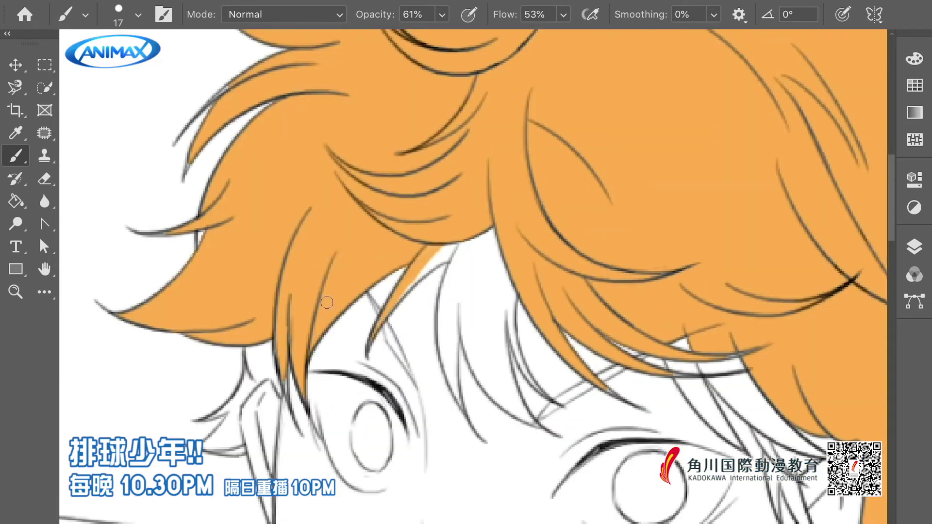
Paint the fringe strands over the forehead and the locks beside the ear in the same light orange
mouse_move(463, 245)
left_mouse_down()
mouse_move(434, 274)
mouse_move(454, 279)
mouse_move(468, 410)
mouse_move(452, 284)
mouse_move(548, 435)
left_mouse_up()
mouse_move(504, 274)
left_mouse_down()
mouse_move(529, 434)
mouse_move(532, 343)
left_mouse_up()
mouse_move(670, 339)
left_mouse_down()
mouse_move(679, 374)
mouse_move(728, 364)
mouse_move(719, 414)
mouse_move(733, 439)
left_mouse_up()
left_click_drag(704, 378, 762, 422)
mouse_move(779, 433)
left_mouse_down()
mouse_move(634, 276)
mouse_move(590, 266)
left_mouse_up()
mouse_move(572, 262)
left_mouse_down()
mouse_move(578, 282)
mouse_move(587, 347)
mouse_move(602, 332)
mouse_move(613, 354)
mouse_move(615, 299)
mouse_move(637, 269)
mouse_move(626, 306)
left_mouse_up()
left_click_drag(616, 339, 626, 349)
left_click_drag(797, 356, 777, 514)
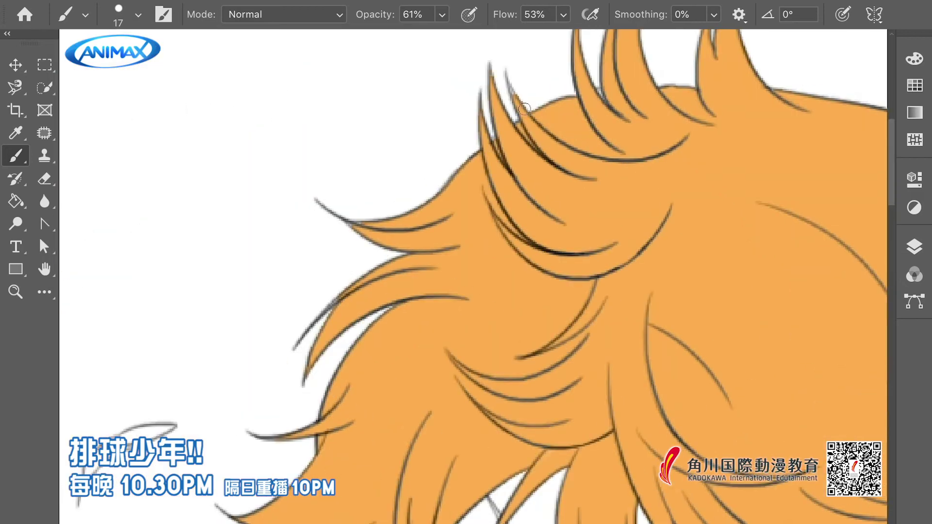
Fill the remaining spiky tufts and gaps along the hair's outline with light orange
left_click_drag(631, 311, 620, 186)
mouse_move(461, 466)
left_mouse_down()
mouse_move(460, 252)
mouse_move(417, 296)
mouse_move(439, 323)
left_mouse_up()
key("ctrl+0")
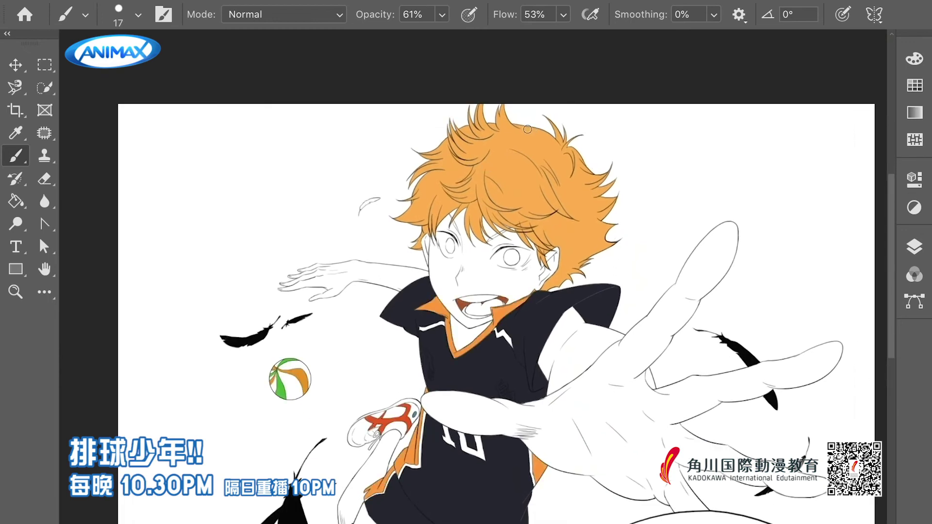
Paint both eyebrows reddish brown between the fringe strands
scroll(488, 221, "up", 4)
mouse_move(519, 261)
left_mouse_down()
mouse_move(504, 289)
mouse_move(612, 222)
left_mouse_up()
scroll(490, 275, "up", 4)
left_click_drag(613, 221, 723, 271)
left_click_drag(691, 297, 650, 332)
mouse_move(394, 184)
left_mouse_down()
mouse_move(434, 257)
mouse_move(393, 181)
left_mouse_up()
key("ctrl+0")
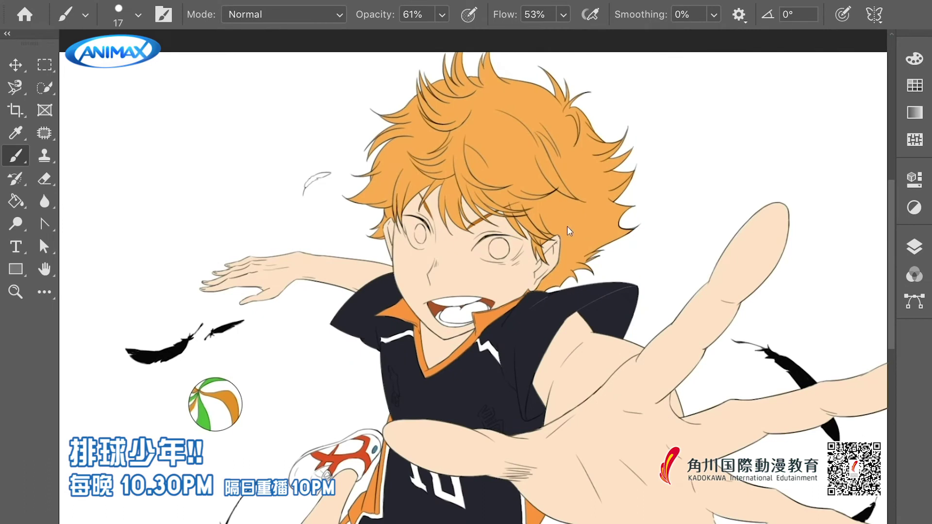
Fill the irises of both eyes with flat golden yellow
scroll(416, 220, "up", 5)
left_click_drag(422, 252, 432, 291)
mouse_move(728, 316)
left_mouse_down()
mouse_move(750, 340)
mouse_move(780, 314)
left_mouse_up()
scroll(780, 314, "down", 2)
scroll(423, 266, "down", 5)
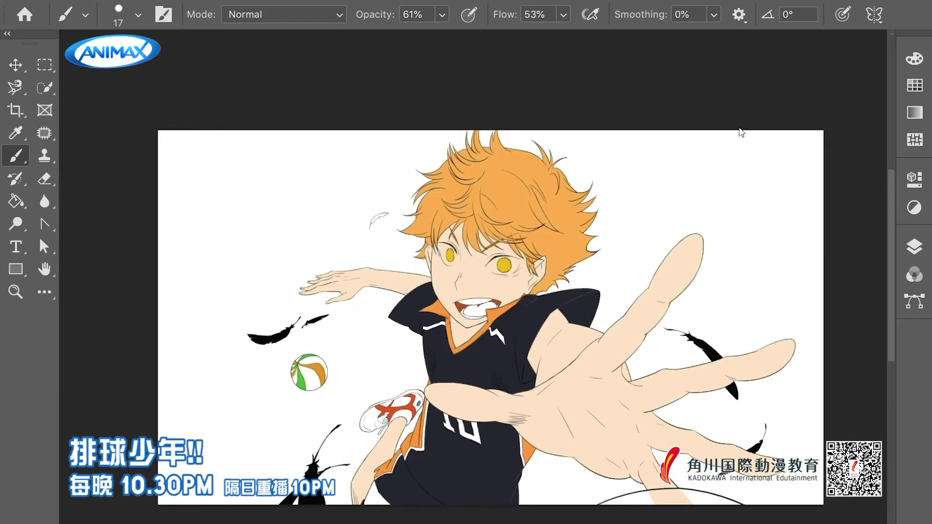
Undo the last two strokes and paint the whites of both eyes in bluish off-white
key("ctrl+z")
key("ctrl+z")
scroll(478, 264, "up", 5)
mouse_move(393, 204)
left_mouse_down()
mouse_move(432, 259)
mouse_move(410, 251)
mouse_move(444, 251)
left_mouse_up()
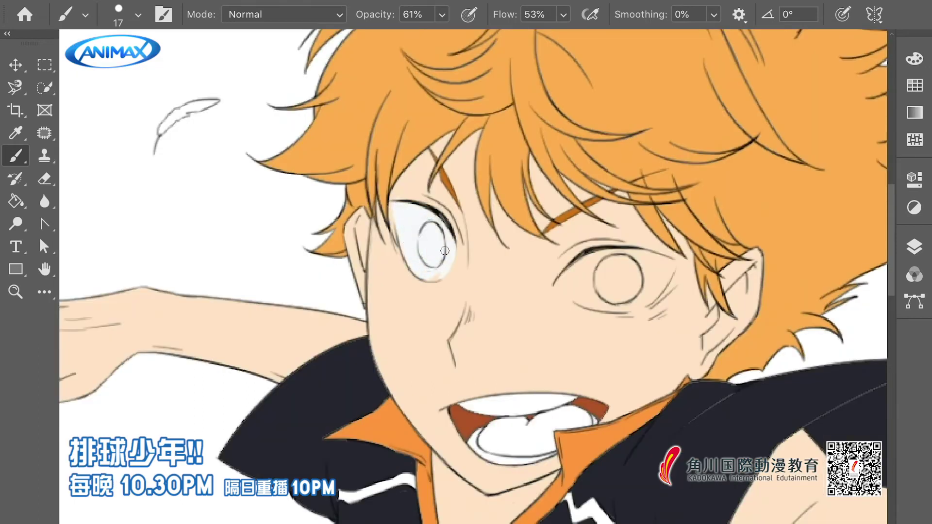
mouse_move(563, 291)
left_mouse_down()
mouse_move(634, 253)
mouse_move(663, 286)
mouse_move(609, 312)
mouse_move(598, 259)
mouse_move(639, 302)
mouse_move(570, 293)
mouse_move(634, 266)
left_mouse_up()
key("ctrl+shift+z")
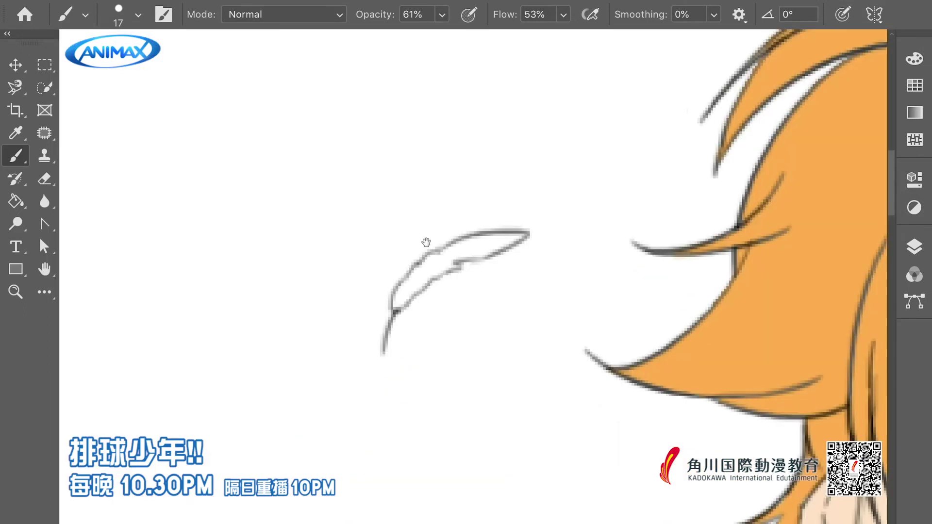
Fill the small feather beside the hair with black and touch up the small feather below the back hand
mouse_move(381, 289)
left_mouse_down()
mouse_move(474, 245)
mouse_move(401, 286)
mouse_move(391, 275)
left_mouse_up()
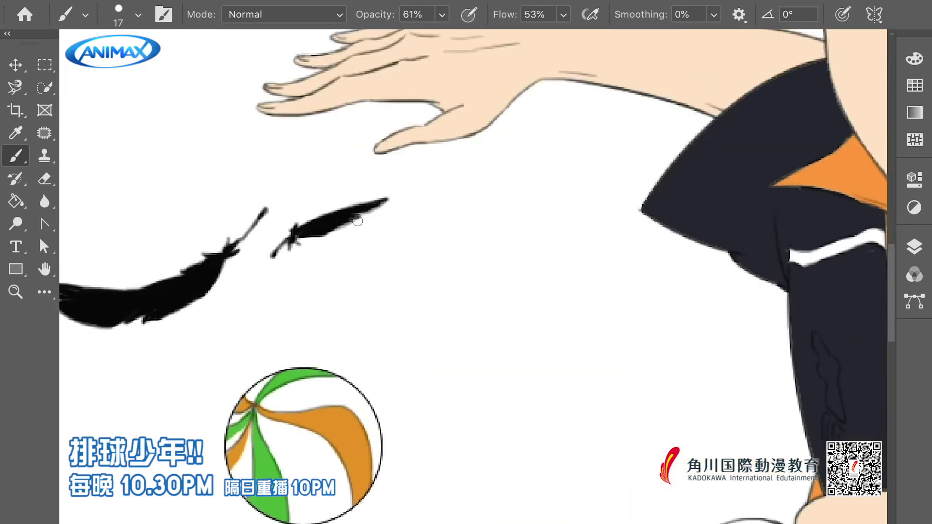
left_click_drag(357, 221, 339, 226)
left_click_drag(340, 225, 374, 217)
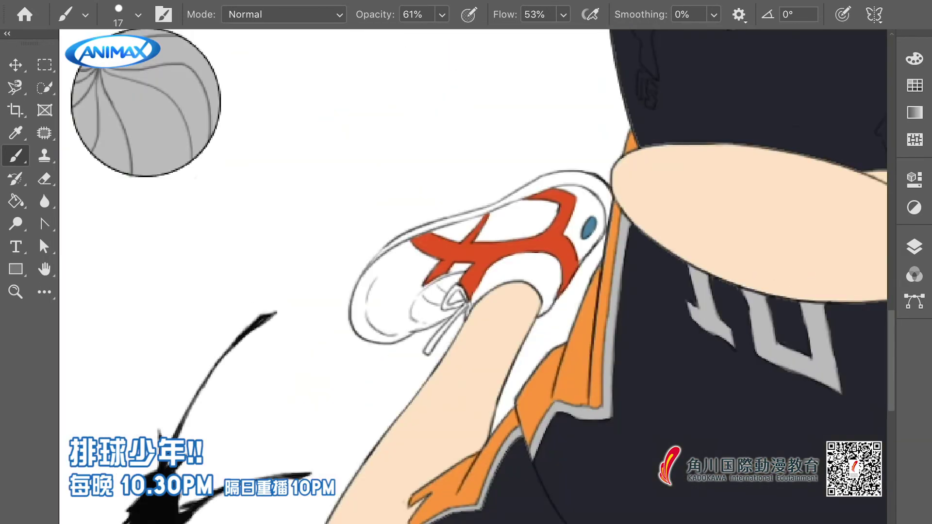
Paint the shoe's uncoloured upper, sole and laces flat light grey around the red stripes
mouse_move(413, 242)
left_mouse_down()
mouse_move(359, 320)
mouse_move(427, 238)
mouse_move(369, 323)
mouse_move(466, 291)
mouse_move(442, 340)
mouse_move(556, 259)
mouse_move(597, 204)
mouse_move(514, 199)
mouse_move(514, 228)
mouse_move(446, 229)
mouse_move(502, 206)
left_mouse_up()
key("ctrl+0")
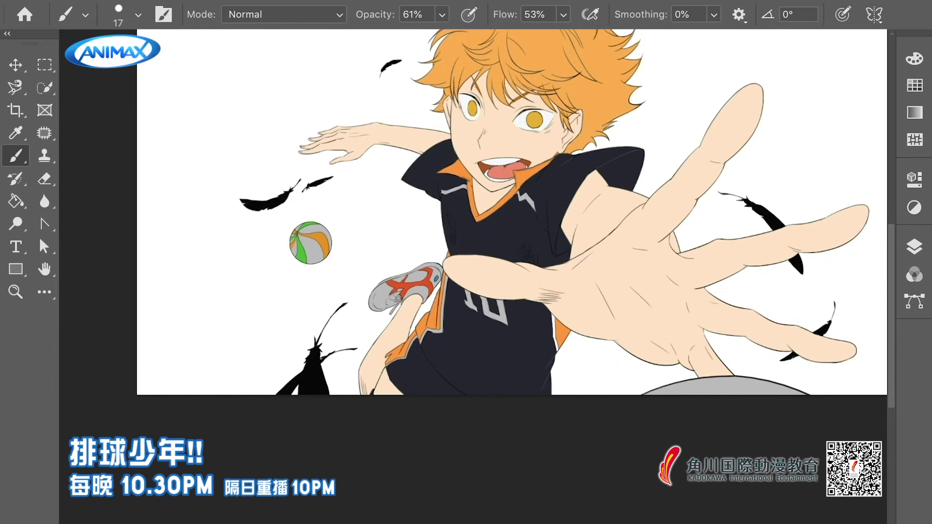
Paint the logo and lettering on one side of the chest and the kanji emblem on the other in light grey
scroll(475, 201, "up", 5)
mouse_move(323, 240)
left_mouse_down()
mouse_move(357, 340)
mouse_move(351, 358)
left_mouse_up()
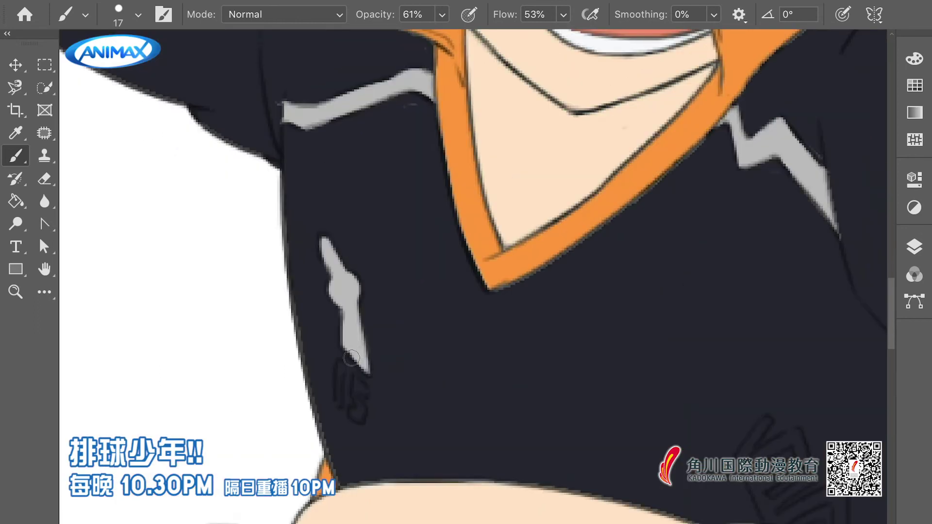
scroll(351, 358, "down", 3)
mouse_move(362, 303)
left_mouse_down()
mouse_move(345, 339)
mouse_move(357, 293)
left_mouse_up()
scroll(544, 290, "right", 5)
scroll(544, 291, "down", 2)
mouse_move(546, 276)
left_mouse_down()
mouse_move(525, 316)
mouse_move(580, 302)
mouse_move(539, 345)
mouse_move(594, 339)
mouse_move(602, 359)
mouse_move(624, 358)
mouse_move(626, 407)
left_mouse_up()
scroll(411, 290, "down", 5)
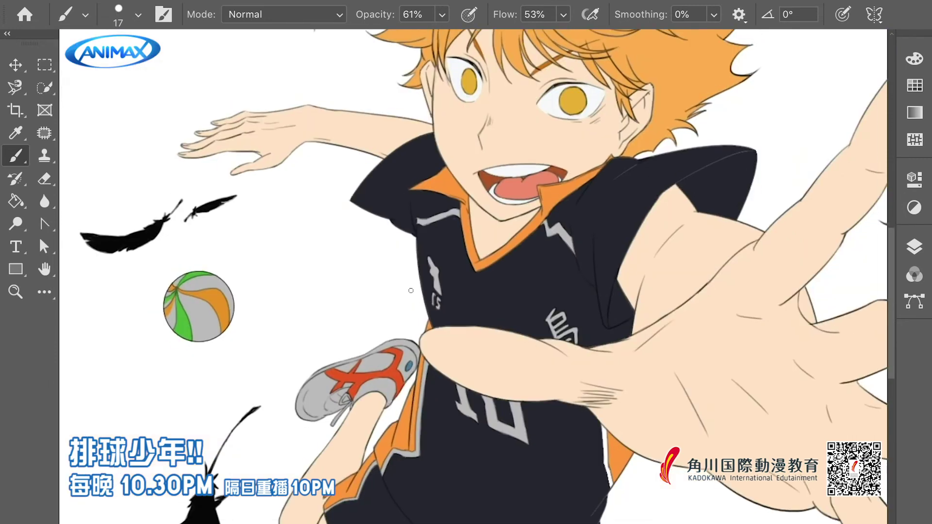
scroll(411, 291, "down", 4)
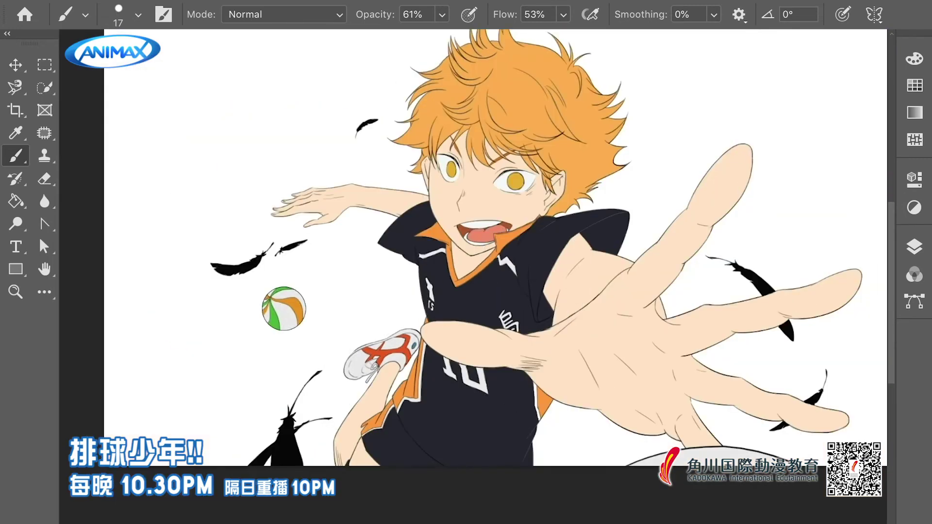
Paint the inside of the sleeve around the outstretched arm in a darker, near-black navy
scroll(596, 245, "up", 5)
scroll(596, 245, "down", 1)
mouse_move(495, 320)
left_mouse_down()
mouse_move(493, 376)
mouse_move(507, 335)
mouse_move(495, 364)
left_mouse_up()
scroll(563, 241, "up", 3)
left_click_drag(564, 241, 505, 299)
mouse_move(505, 299)
left_mouse_down()
mouse_move(587, 239)
mouse_move(592, 256)
mouse_move(528, 301)
mouse_move(536, 270)
left_mouse_up()
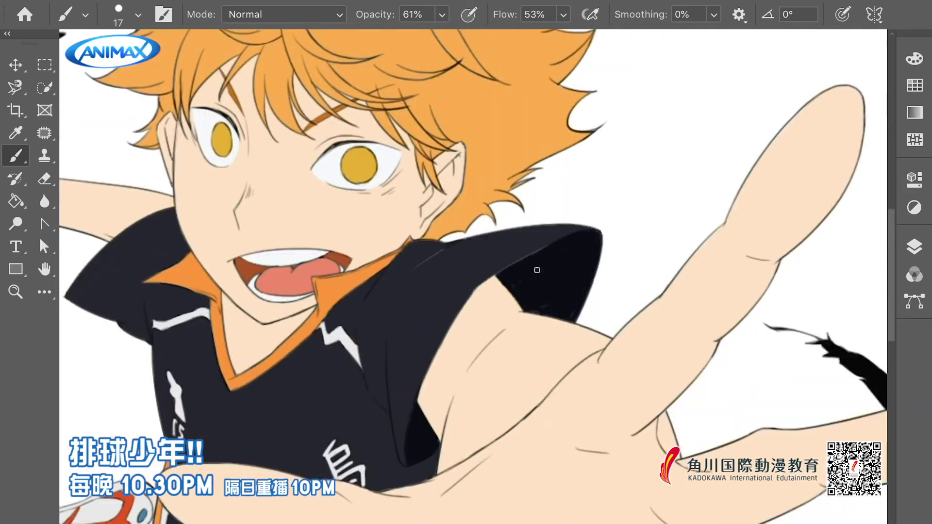
scroll(601, 245, "down", 3)
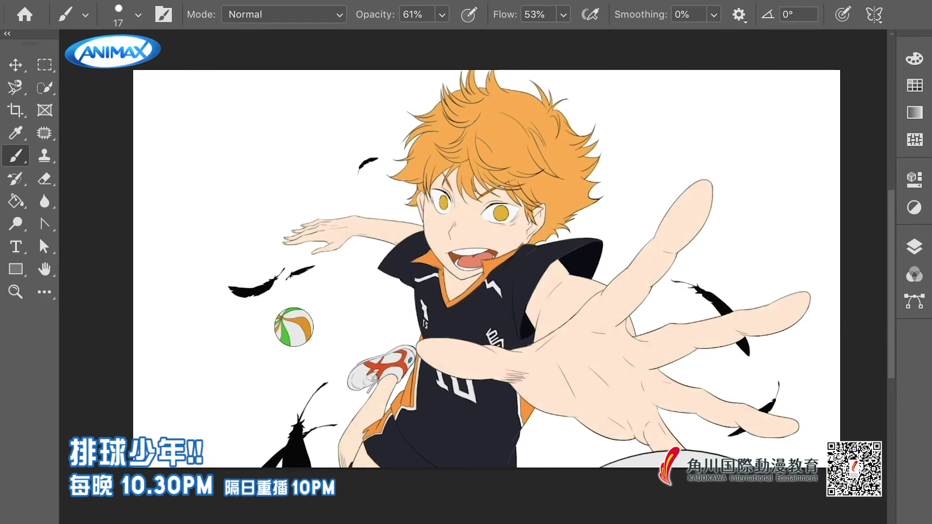
Paint a darker skin-tone shadow on the thigh under the shorts and along the raised lower leg
scroll(409, 234, "up", 3)
mouse_move(388, 233)
left_mouse_down()
mouse_move(335, 255)
mouse_move(420, 229)
mouse_move(340, 242)
left_mouse_up()
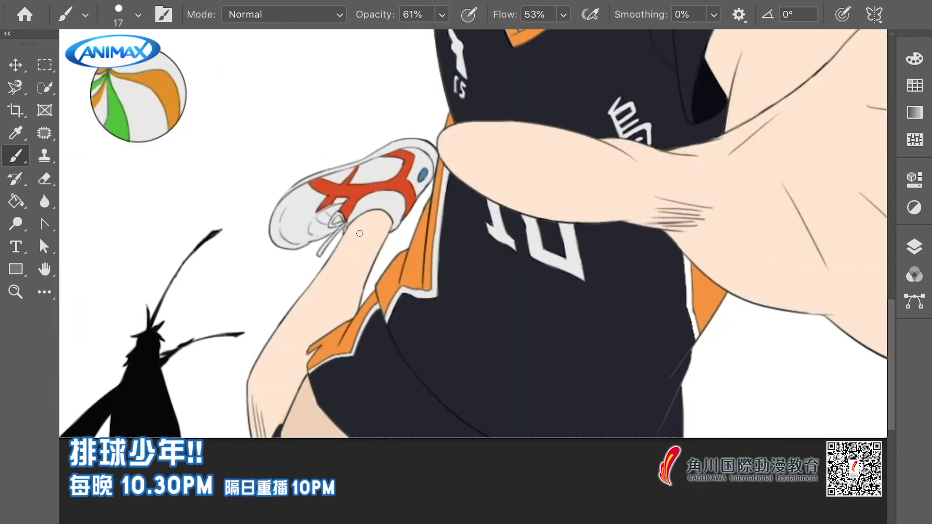
left_click_drag(338, 258, 279, 417)
mouse_move(325, 282)
left_mouse_down()
mouse_move(291, 340)
mouse_move(276, 413)
left_mouse_up()
mouse_move(361, 219)
left_mouse_down()
mouse_move(279, 339)
mouse_move(257, 437)
left_mouse_up()
left_click_drag(296, 339, 279, 423)
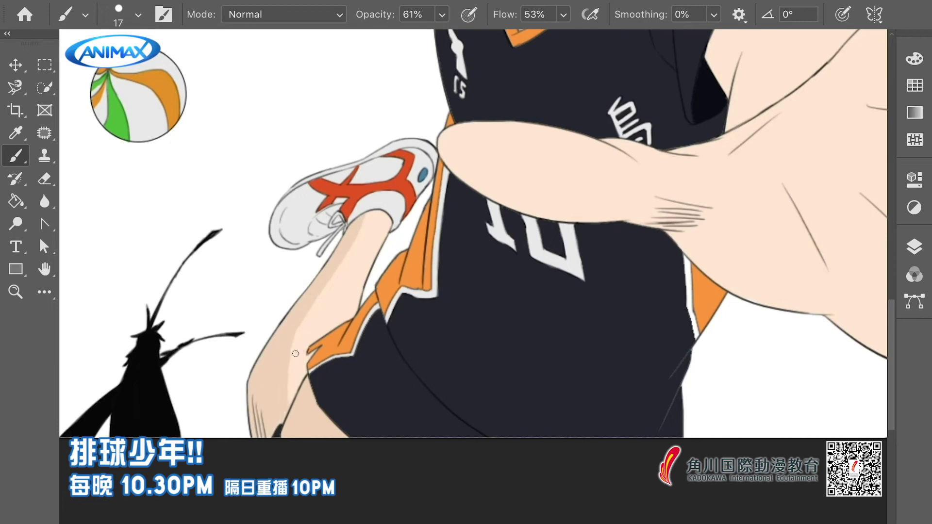
Paint a darker skin-tone shadow on the upper part of the outstretched arm along the sleeve opening
left_click_drag(447, 99, 405, 221)
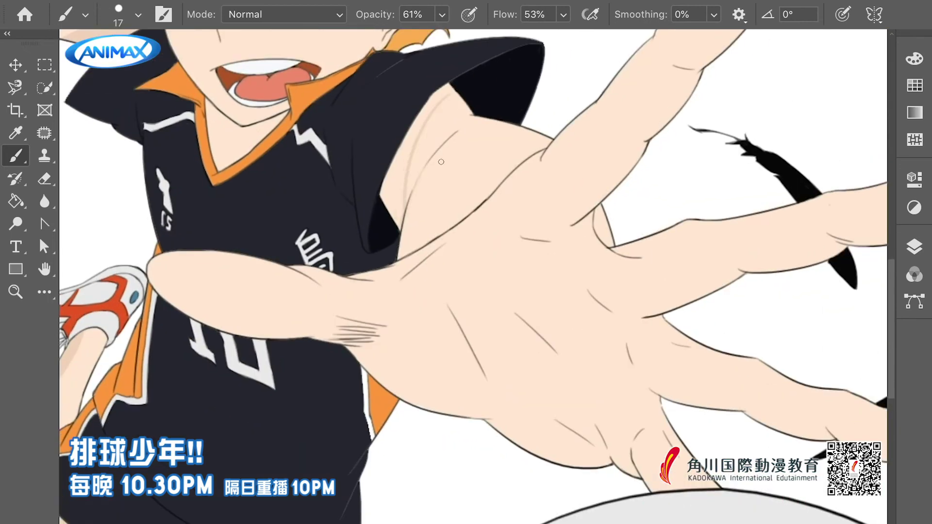
left_click_drag(440, 162, 402, 228)
left_click_drag(451, 87, 405, 253)
left_click_drag(427, 114, 386, 224)
left_click_drag(432, 162, 425, 178)
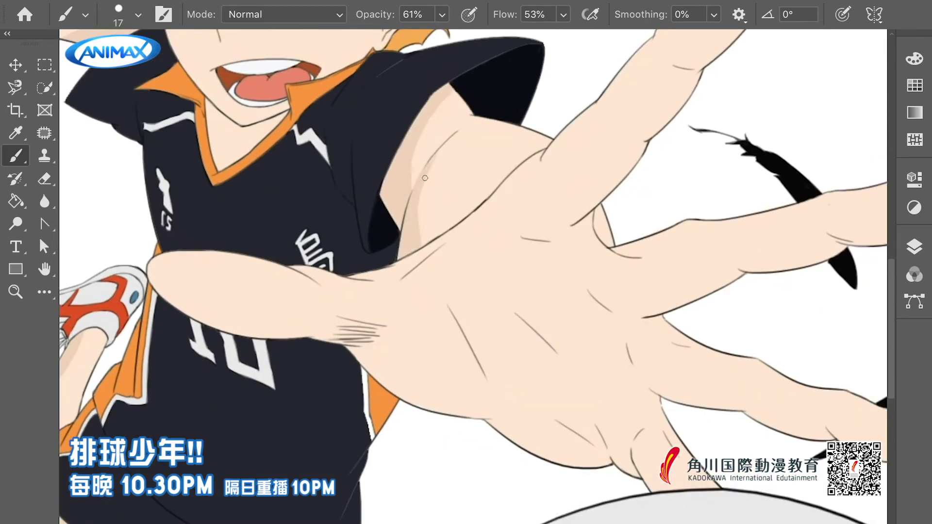
mouse_move(458, 113)
left_mouse_down()
mouse_move(468, 125)
mouse_move(459, 116)
mouse_move(483, 111)
left_mouse_up()
scroll(443, 145, "down", 3)
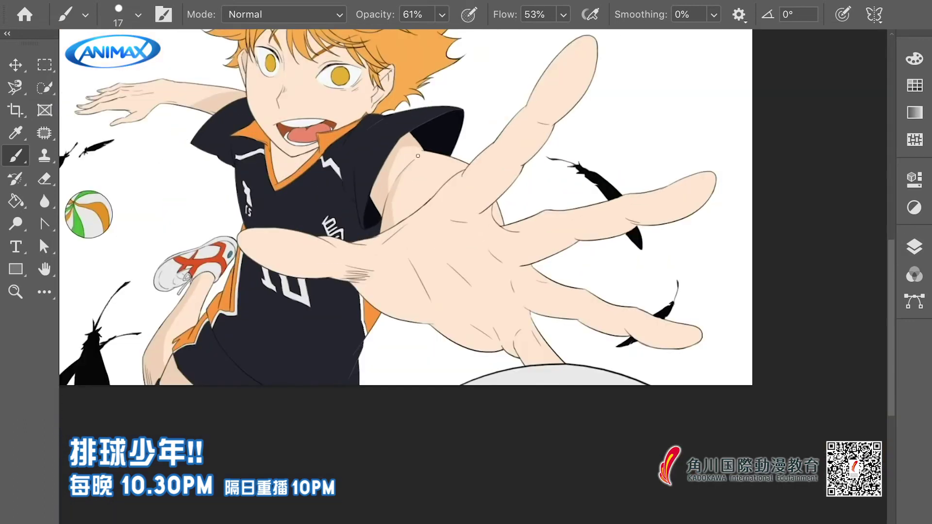
Paint a darker skin-tone shadow along the outstretched hand's thumb and across its base into the palm
left_click_drag(419, 175, 423, 245)
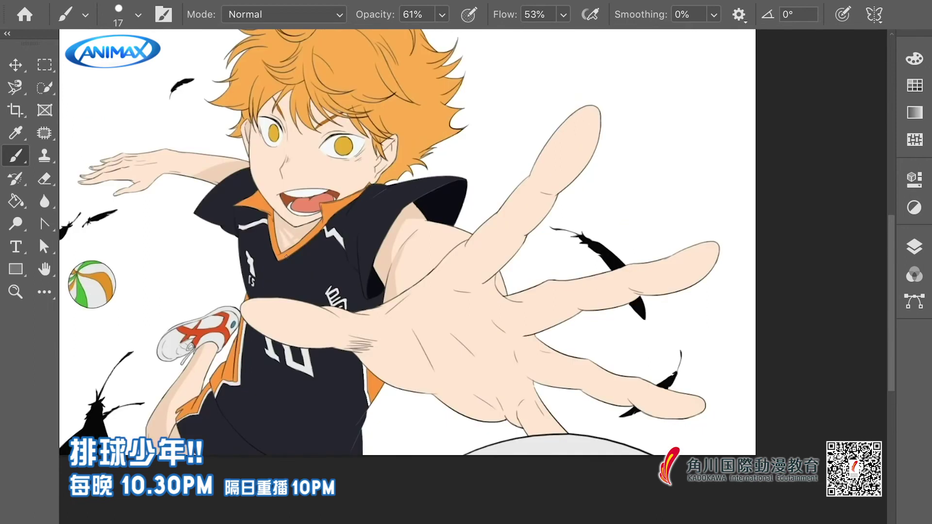
left_click_drag(276, 205, 303, 206)
mouse_move(275, 320)
left_mouse_down()
mouse_move(335, 342)
mouse_move(373, 330)
left_mouse_up()
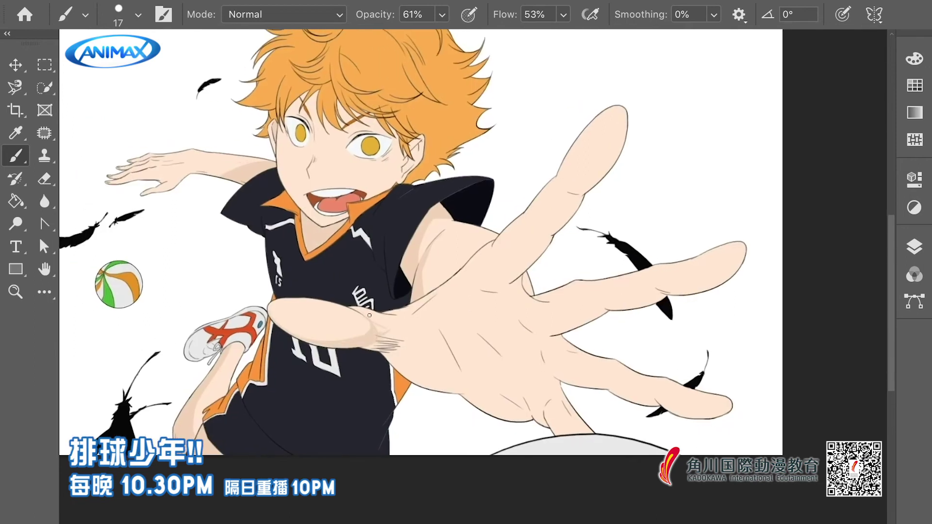
left_click_drag(377, 324, 412, 313)
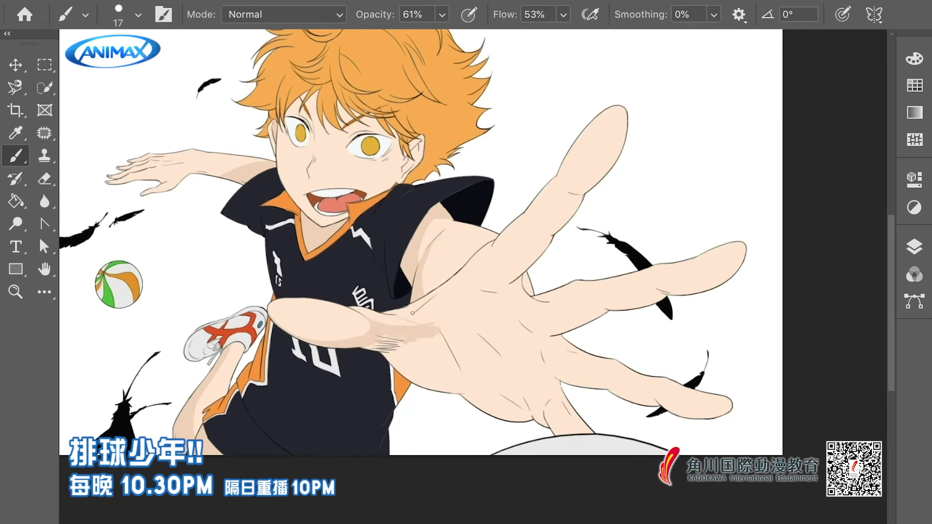
Outline and fill darker skin-tone shadows over the outstretched hand's fingers and palm, leaving lighter rims along the edges
left_click_drag(596, 154, 556, 181)
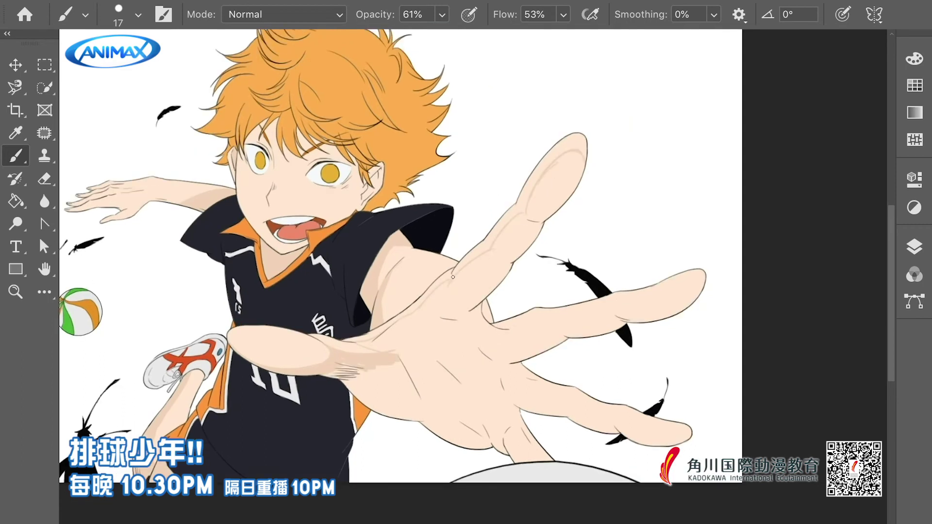
scroll(453, 277, "down", 1)
mouse_move(485, 425)
left_mouse_down()
mouse_move(507, 413)
mouse_move(502, 399)
left_mouse_up()
left_click_drag(559, 376, 531, 370)
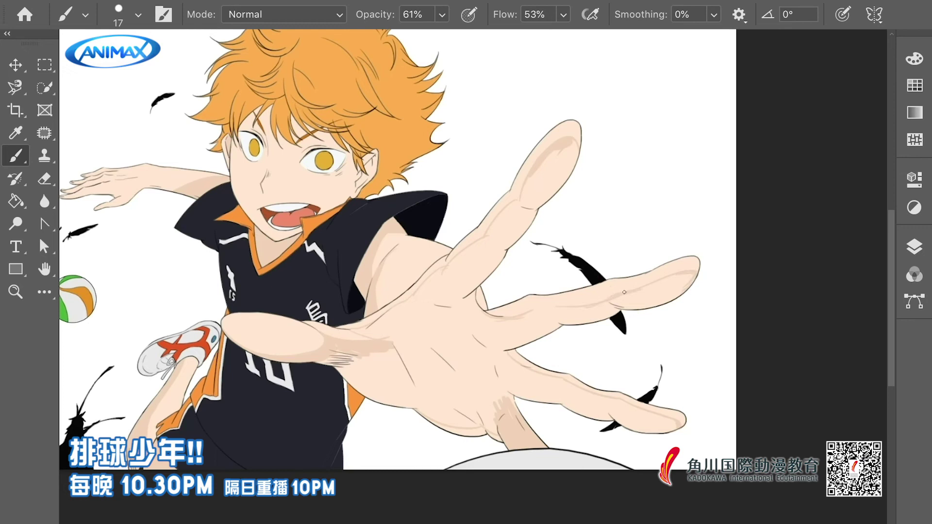
mouse_move(565, 187)
left_mouse_down()
mouse_move(578, 146)
mouse_move(500, 237)
mouse_move(502, 249)
mouse_move(396, 360)
mouse_move(515, 388)
mouse_move(538, 369)
mouse_move(629, 414)
mouse_move(531, 379)
left_mouse_up()
mouse_move(695, 293)
left_mouse_down()
mouse_move(489, 356)
mouse_move(471, 308)
mouse_move(485, 427)
mouse_move(382, 354)
left_mouse_up()
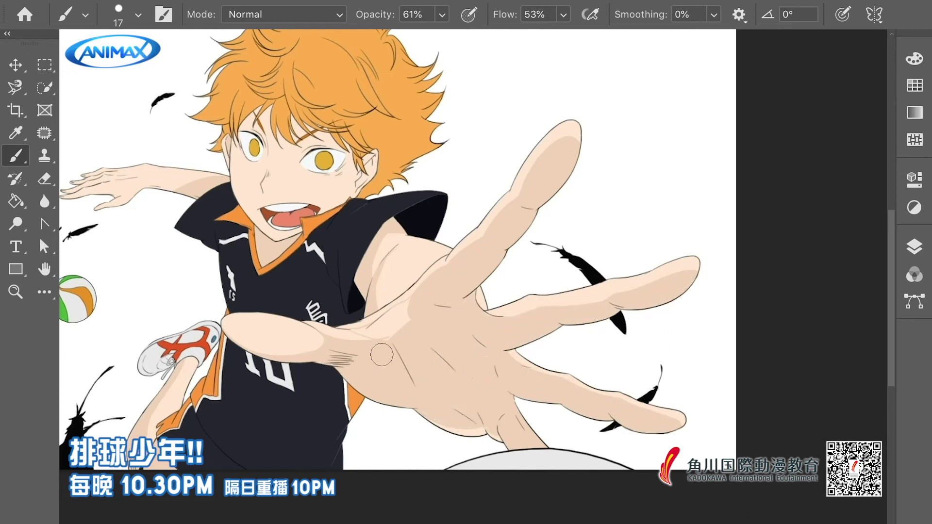
key("ctrl+minus")
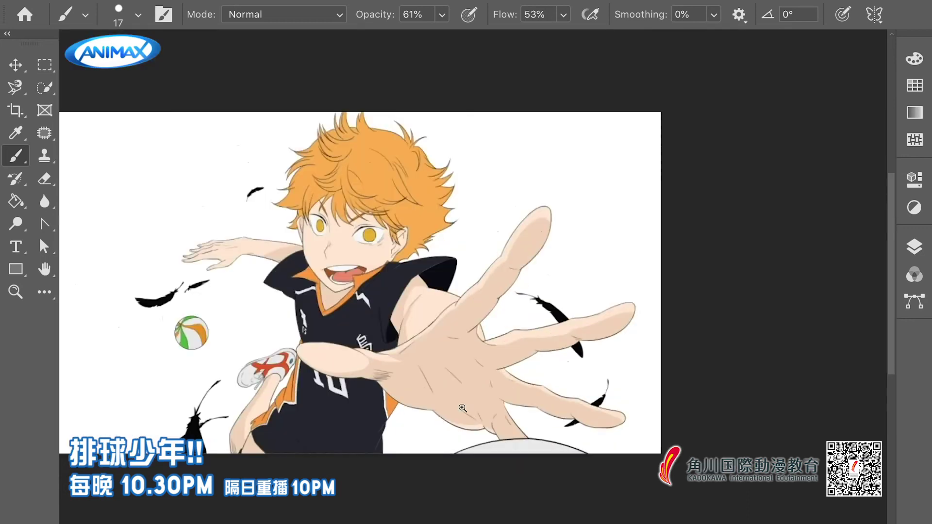
Paint darker skin-tone shadows on the face beneath the fringe, around the eyes and beside the nose
left_click_drag(540, 322, 595, 304)
key("ctrl+plus")
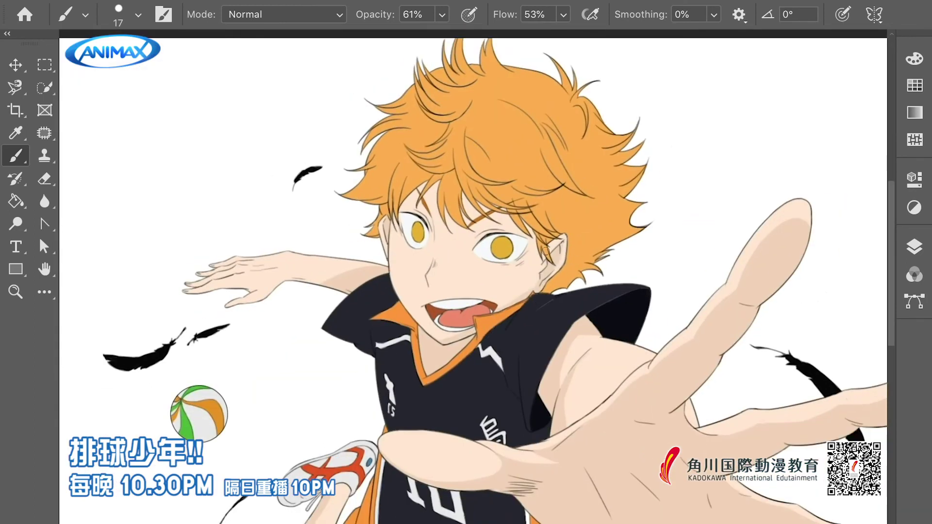
key("ctrl+plus")
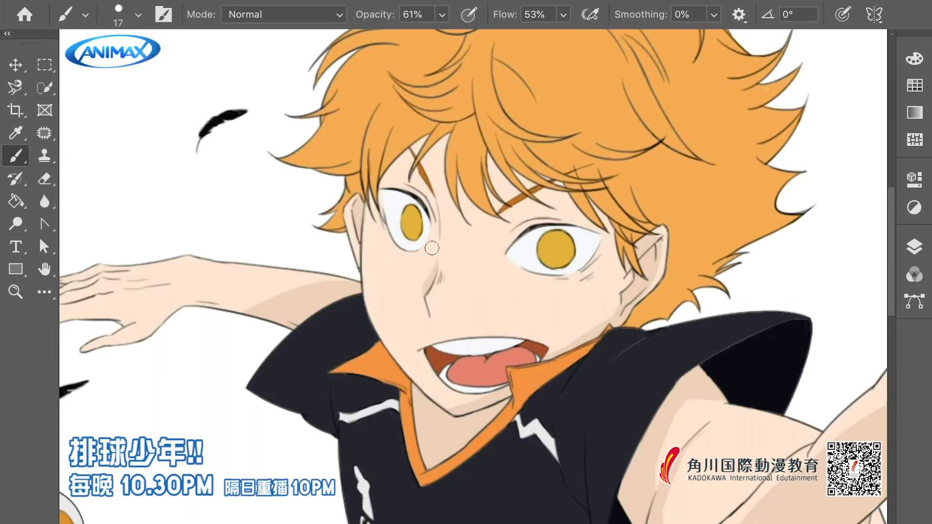
left_click_drag(463, 219, 499, 228)
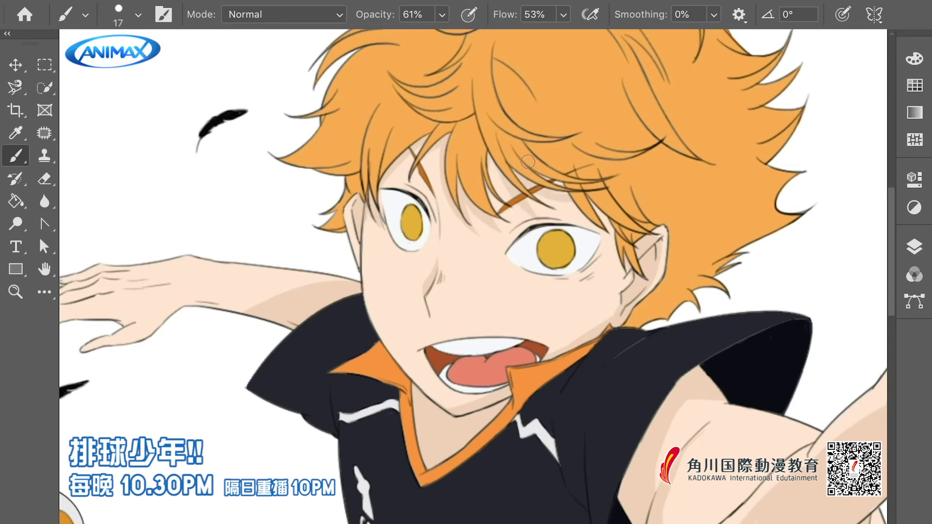
key("ctrl+0")
left_click(470, 231)
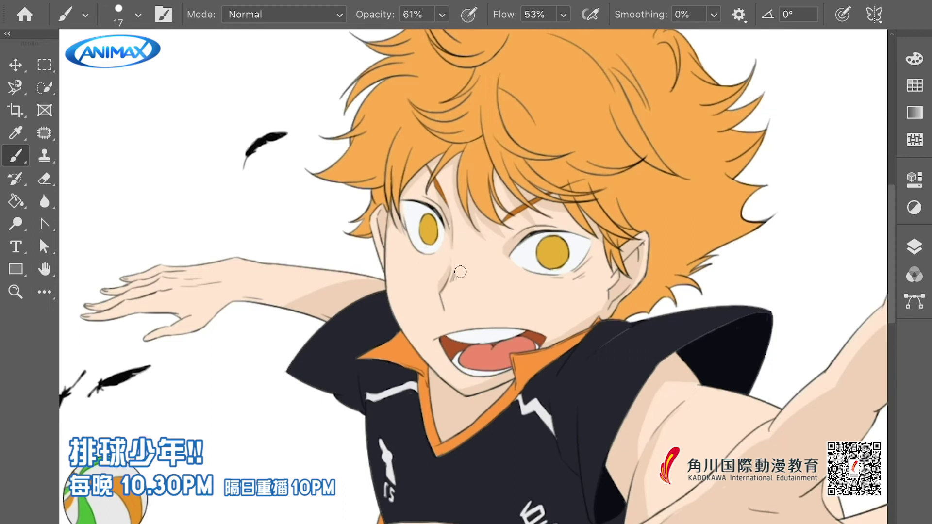
Paint near-black shadows over the sides and lower part of the navy jersey and across the shorts
scroll(610, 247, "down", 3)
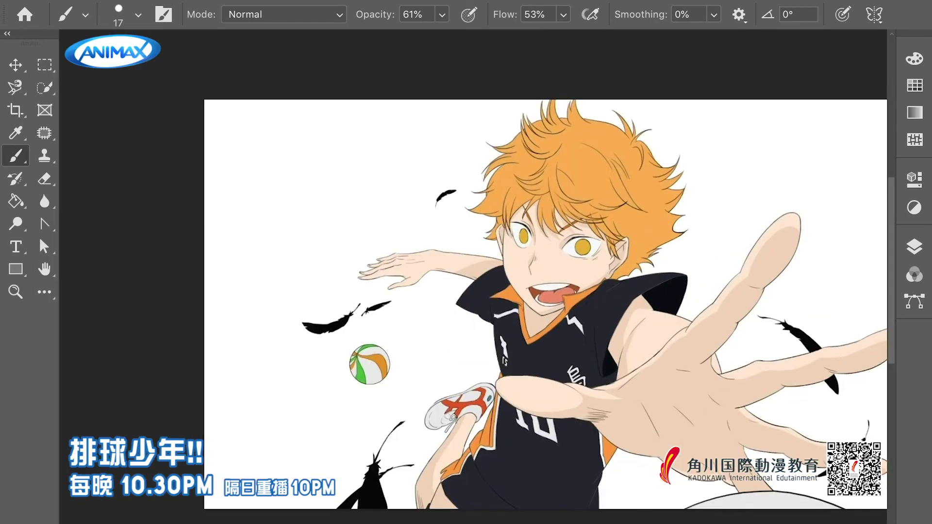
scroll(537, 389, "down", 1)
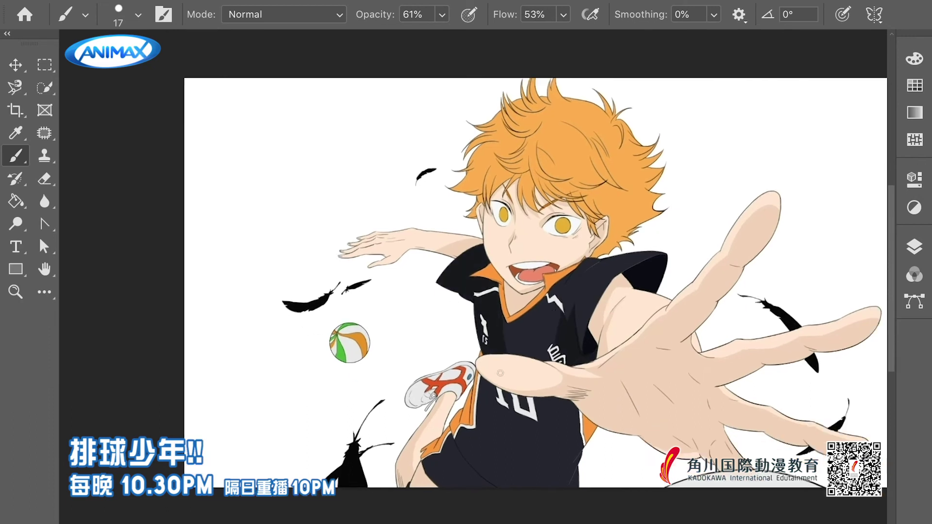
mouse_move(525, 420)
left_mouse_down()
mouse_move(490, 480)
mouse_move(514, 427)
mouse_move(558, 476)
mouse_move(431, 459)
mouse_move(439, 481)
left_mouse_up()
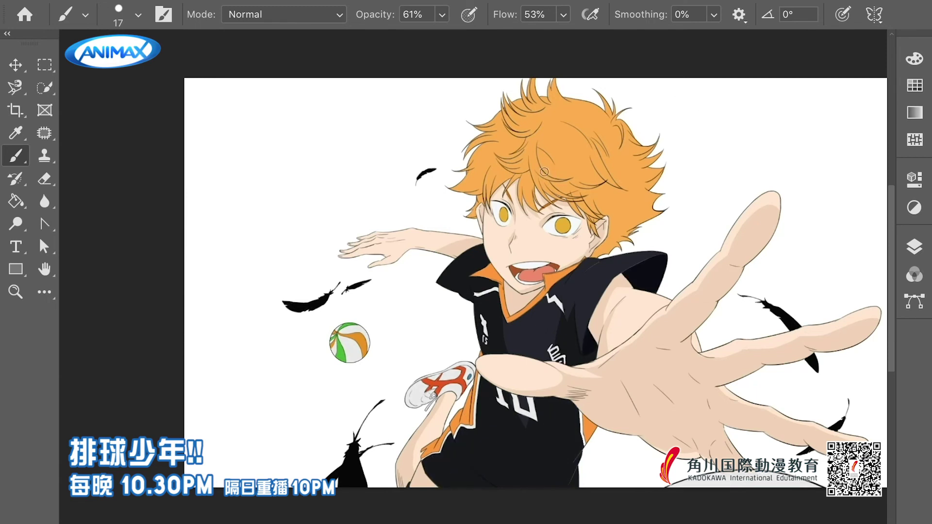
Paint lavender-grey shadows on the shoe and both volleyballs, and darker orange shadows on the shorts' side trim
scroll(342, 359, "down", 2)
scroll(343, 358, "right", 1)
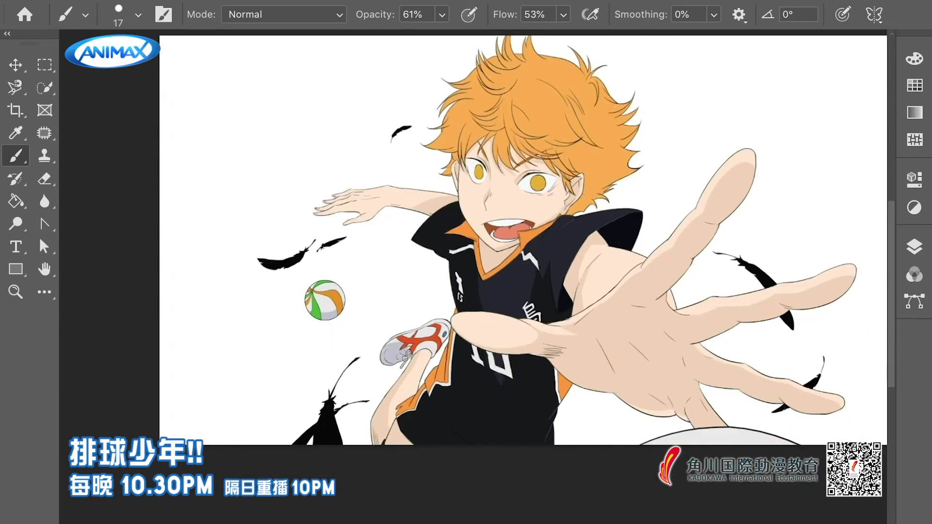
scroll(428, 344, "up", 3)
scroll(428, 344, "right", 2)
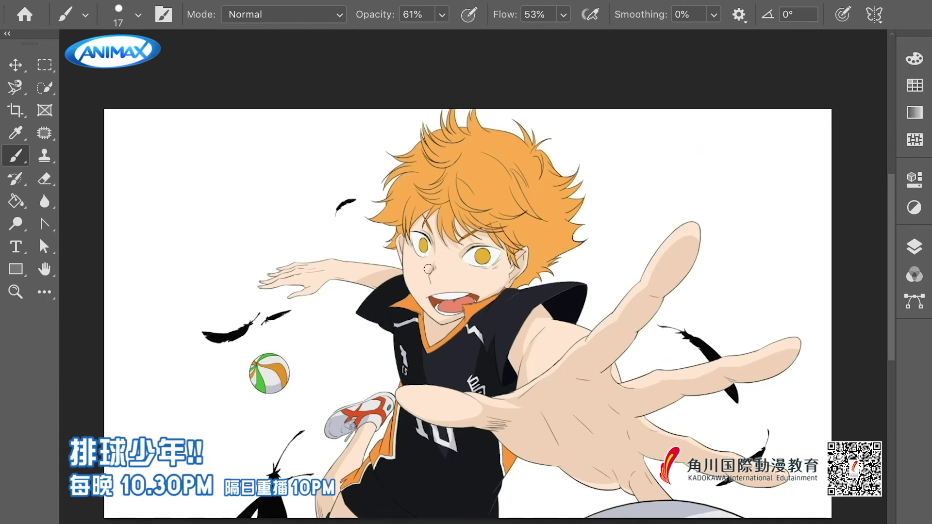
left_click_drag(508, 488, 526, 452)
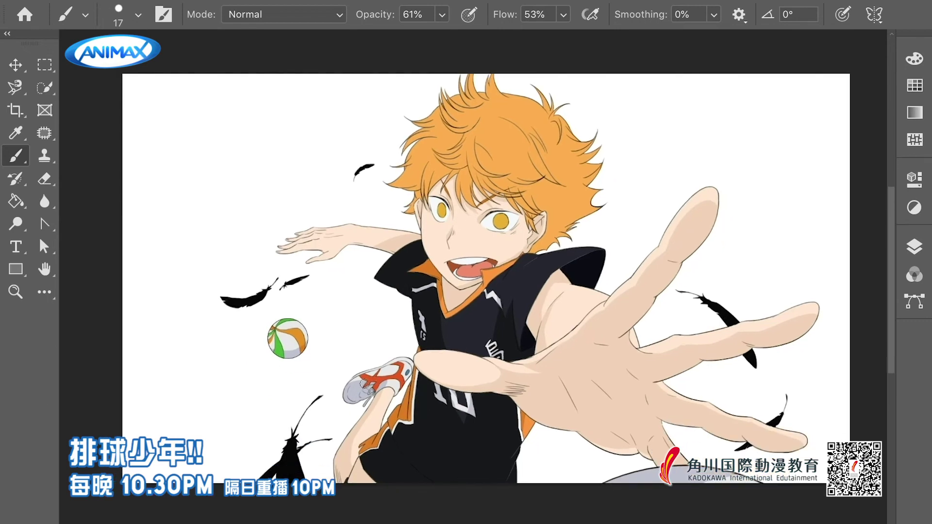
left_click_drag(403, 393, 354, 391)
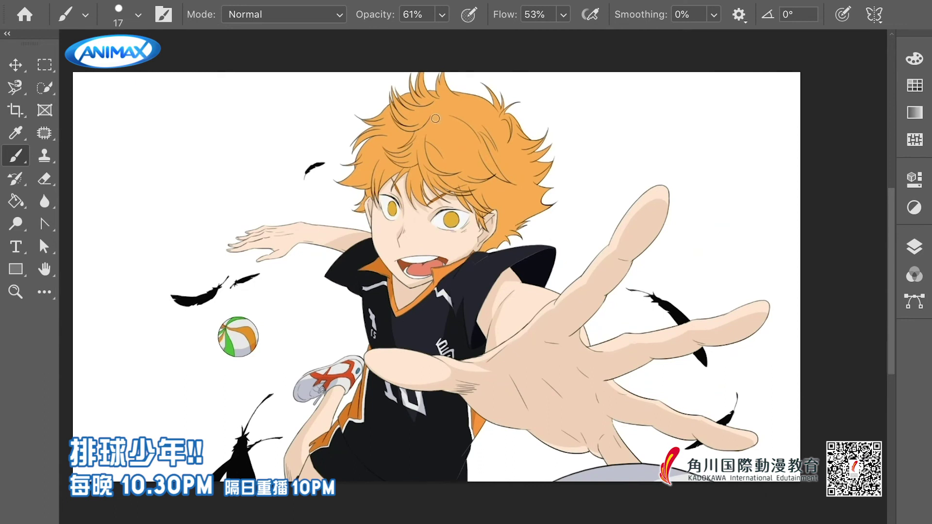
Paint darker red shadows inside the open mouth and on the tongue
scroll(389, 194, "up", 3)
left_click_drag(433, 315, 386, 287)
scroll(389, 286, "down", 4)
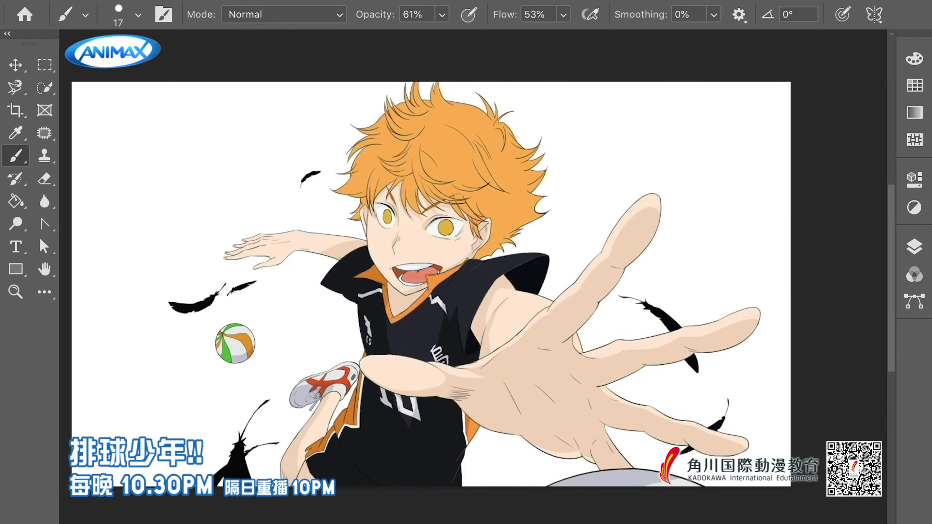
left_click(429, 277, "ctrl")
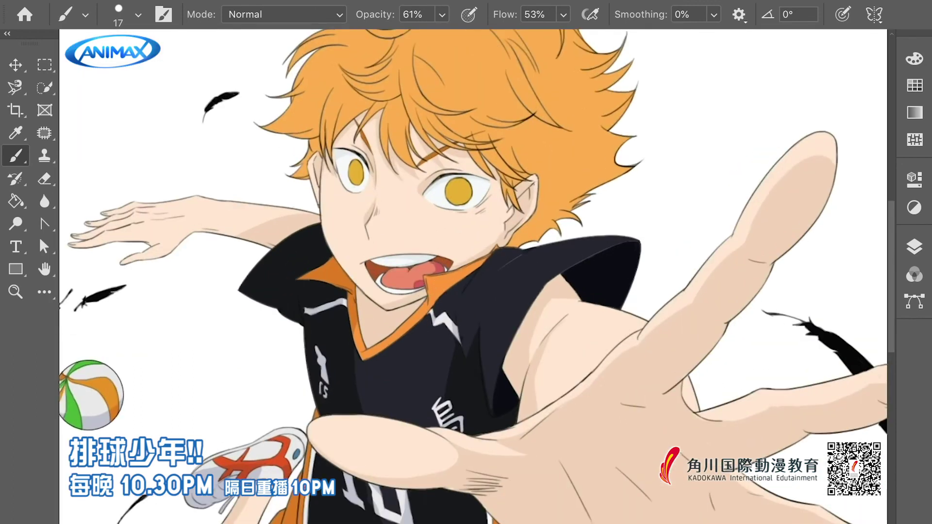
left_click_drag(430, 272, 414, 288)
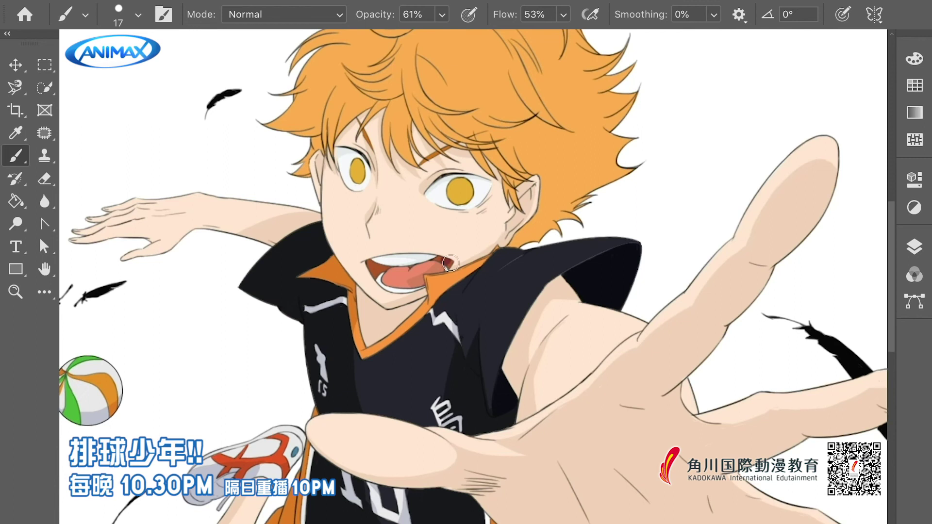
key("ctrl+0")
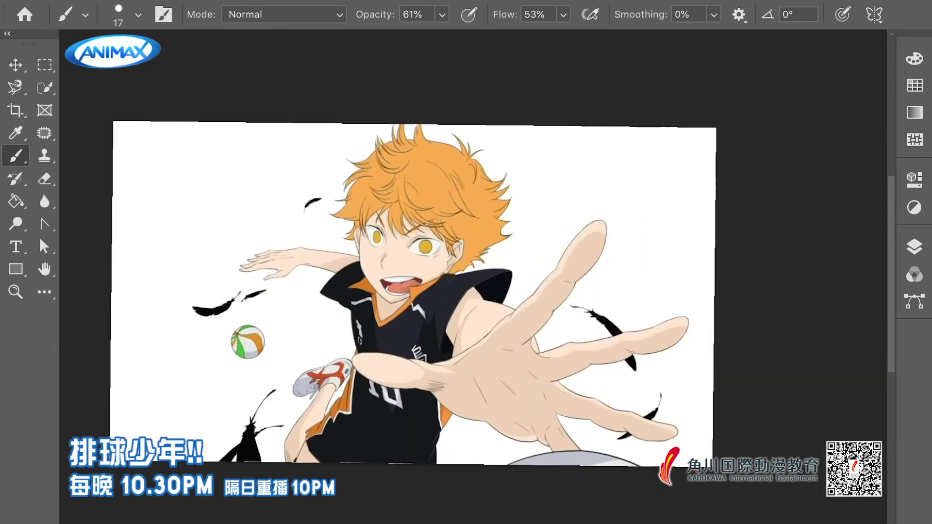
Shade both irises in darker ochre, then paint the pupils and white highlights
scroll(390, 208, "up", 5)
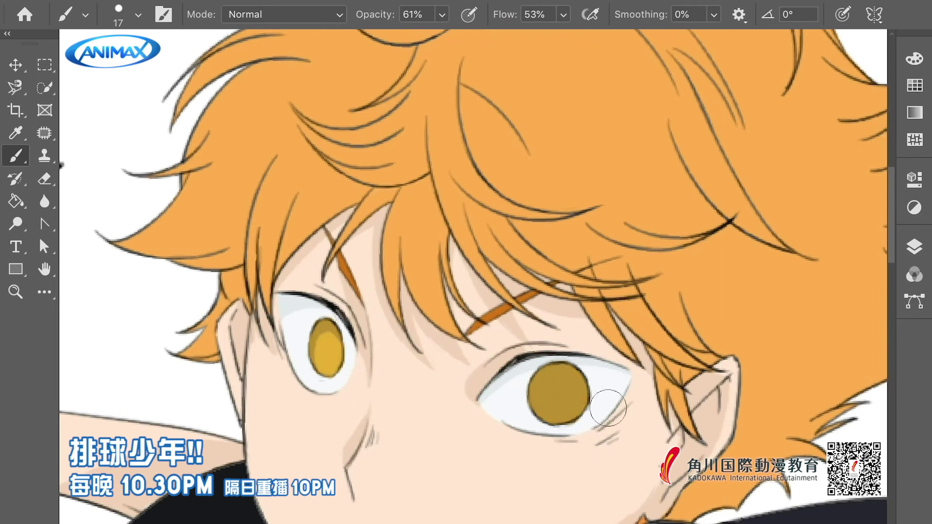
mouse_move(571, 402)
left_mouse_down()
mouse_move(590, 398)
mouse_move(563, 388)
mouse_move(558, 417)
left_mouse_up()
left_click_drag(320, 330, 337, 342)
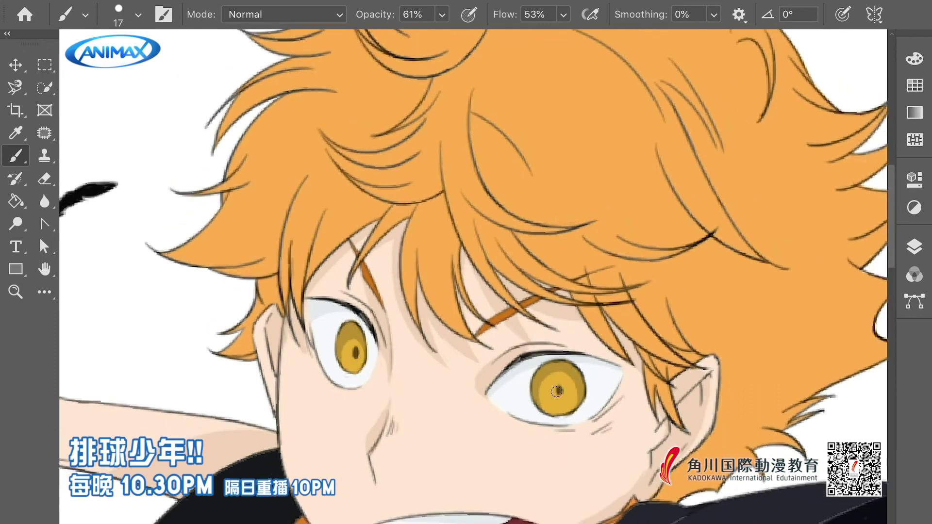
left_click_drag(558, 384, 565, 404)
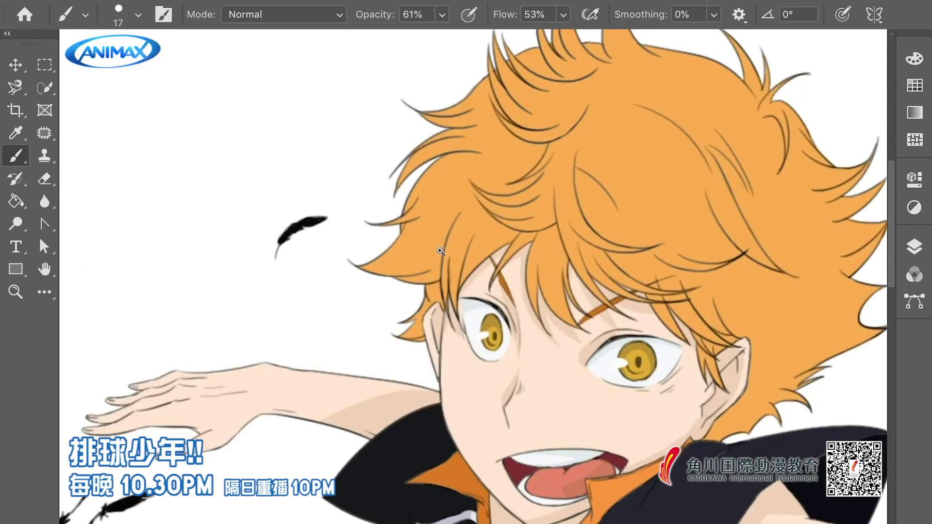
Paint darker orange shadows on the fringe locks beside the face and along the central curved strand
mouse_move(369, 265)
left_mouse_down()
mouse_move(434, 260)
mouse_move(441, 247)
mouse_move(405, 275)
mouse_move(422, 258)
mouse_move(399, 262)
mouse_move(445, 231)
mouse_move(436, 228)
mouse_move(451, 230)
mouse_move(445, 309)
mouse_move(436, 263)
mouse_move(413, 312)
mouse_move(501, 248)
left_mouse_up()
scroll(447, 253, "right", 3)
scroll(446, 253, "down", 1)
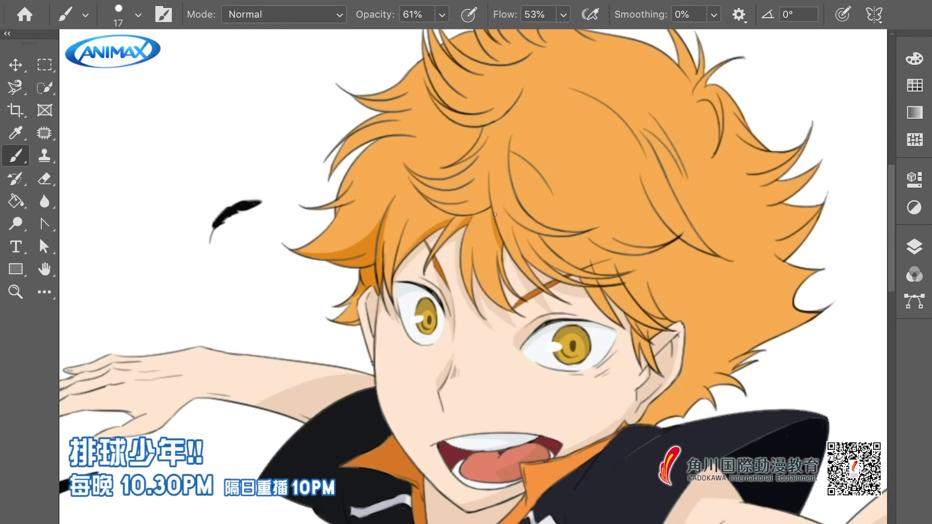
scroll(494, 214, "up", 1)
scroll(494, 214, "right", 1)
left_click_drag(487, 149, 500, 233)
left_click_drag(492, 165, 519, 238)
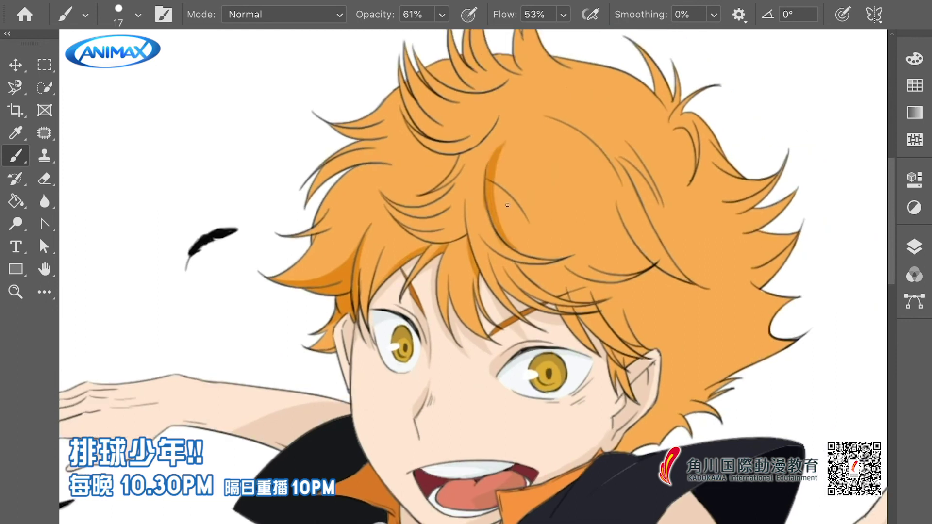
left_click_drag(499, 155, 508, 141)
mouse_move(500, 259)
left_mouse_down()
mouse_move(558, 301)
mouse_move(554, 311)
left_mouse_up()
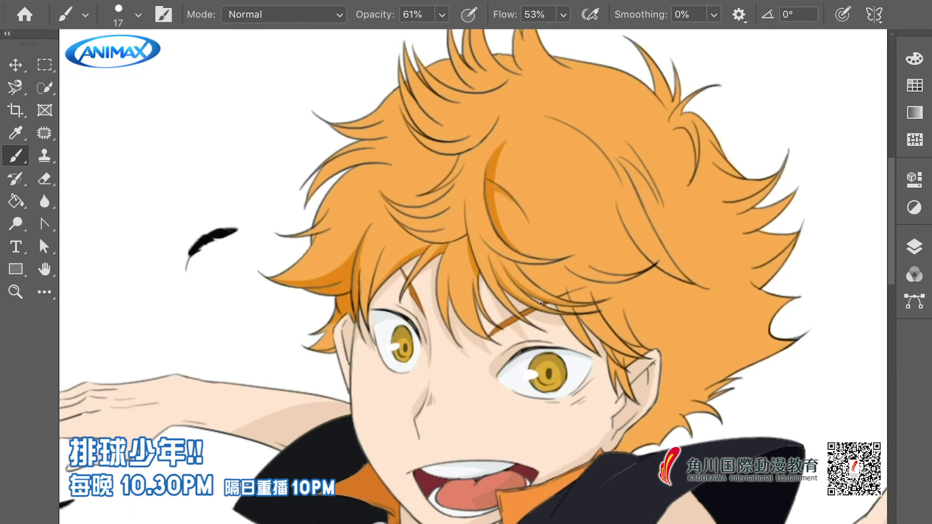
Paint darker orange shadows under the swept lock above the forehead and on the side locks above the ear
scroll(461, 221, "down", 1)
scroll(461, 221, "left", 1)
mouse_move(495, 182)
left_mouse_down()
mouse_move(463, 224)
mouse_move(493, 201)
mouse_move(498, 173)
mouse_move(491, 225)
mouse_move(517, 187)
mouse_move(493, 181)
left_mouse_up()
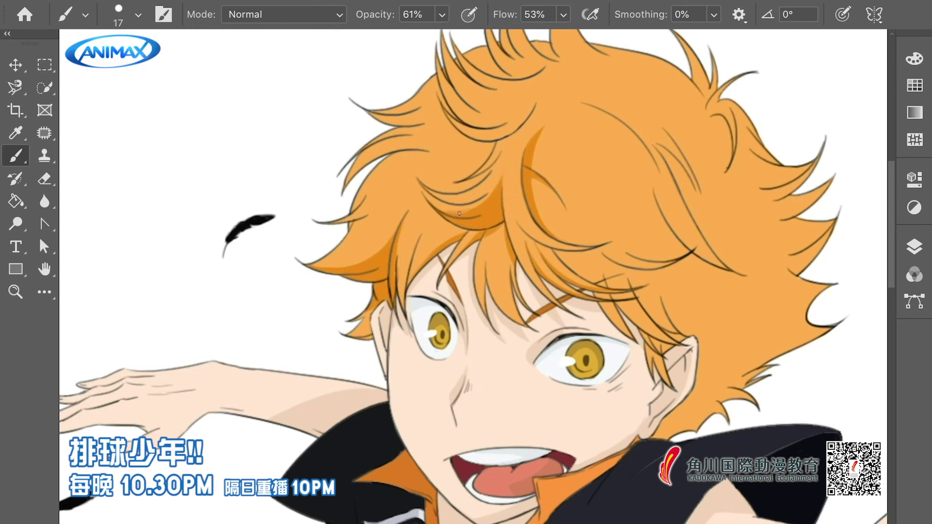
left_click_drag(439, 192, 461, 214)
left_click_drag(485, 146, 480, 142)
left_click_drag(434, 122, 457, 132)
left_click_drag(359, 186, 378, 203)
mouse_move(377, 170)
left_mouse_down()
mouse_move(353, 198)
mouse_move(417, 118)
mouse_move(407, 101)
left_mouse_up()
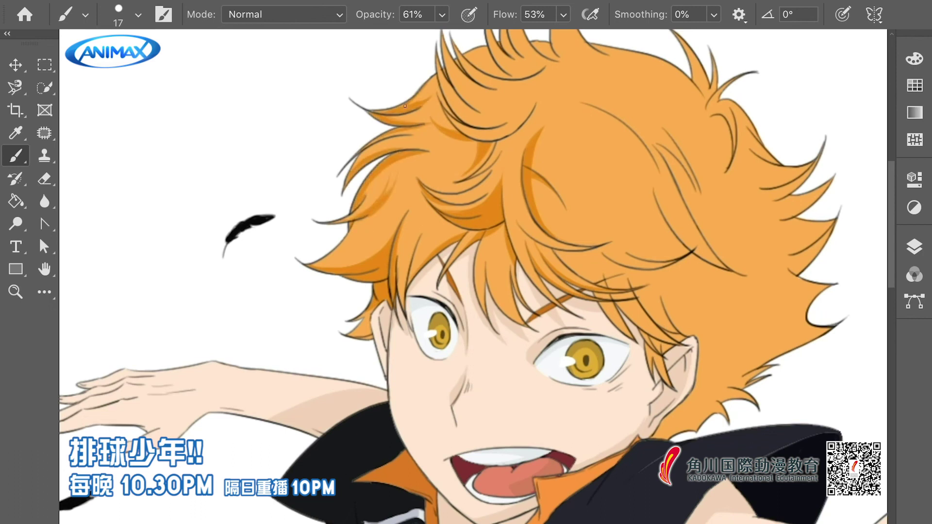
Paint darker orange shadows between the curved strands of the front crown tuft
left_click_drag(420, 29, 310, 131)
mouse_move(403, 177)
left_mouse_down()
mouse_move(360, 155)
mouse_move(378, 139)
left_mouse_up()
mouse_move(432, 160)
left_mouse_down()
mouse_move(415, 178)
mouse_move(337, 204)
left_mouse_up()
left_click_drag(378, 178, 340, 216)
left_click_drag(391, 155, 340, 213)
mouse_move(368, 172)
left_mouse_down()
mouse_move(341, 220)
mouse_move(390, 231)
left_mouse_up()
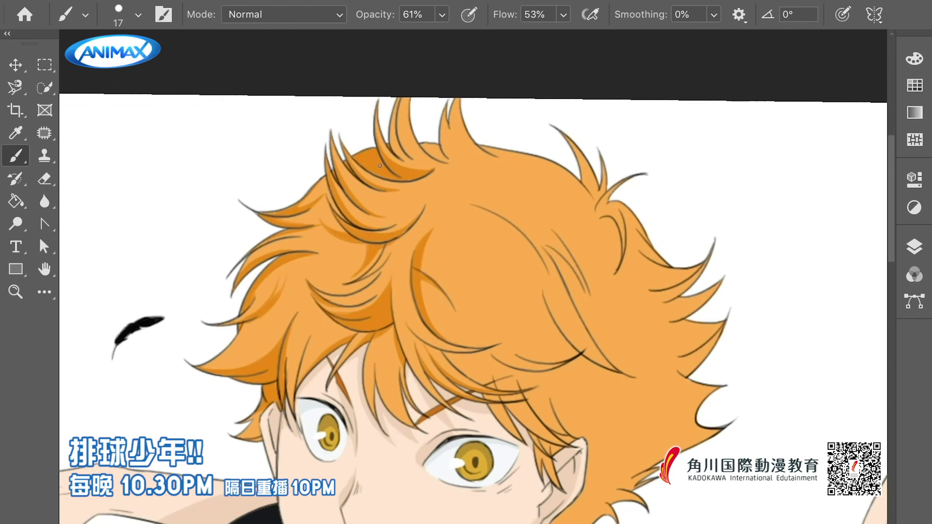
Paint darker orange shadows on the rear crown spike, the cowlick at the back and the strand running down the back of the head
mouse_move(451, 125)
left_mouse_down()
mouse_move(472, 153)
mouse_move(443, 148)
mouse_move(475, 157)
mouse_move(458, 166)
mouse_move(442, 126)
mouse_move(485, 183)
mouse_move(464, 137)
mouse_move(458, 151)
mouse_move(479, 151)
mouse_move(456, 117)
left_mouse_up()
mouse_move(563, 167)
left_mouse_down()
mouse_move(588, 209)
mouse_move(581, 180)
mouse_move(592, 214)
mouse_move(604, 207)
mouse_move(614, 266)
left_mouse_up()
key("ctrl+z")
scroll(614, 266, "down", 2)
left_click_drag(548, 219, 583, 264)
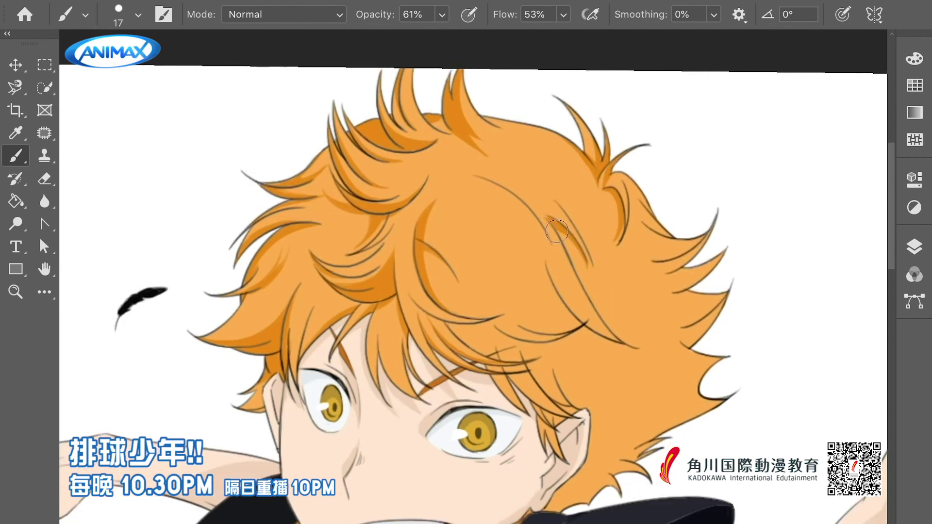
Paint darker orange shadows beneath the long swept strand, covering the hair behind the fringe and the locks above the ear
mouse_move(547, 346)
left_mouse_down()
mouse_move(488, 325)
mouse_move(515, 341)
left_mouse_up()
mouse_move(596, 349)
left_mouse_down()
mouse_move(565, 376)
mouse_move(559, 336)
left_mouse_up()
scroll(597, 382, "down", 1)
left_click_drag(587, 402, 570, 383)
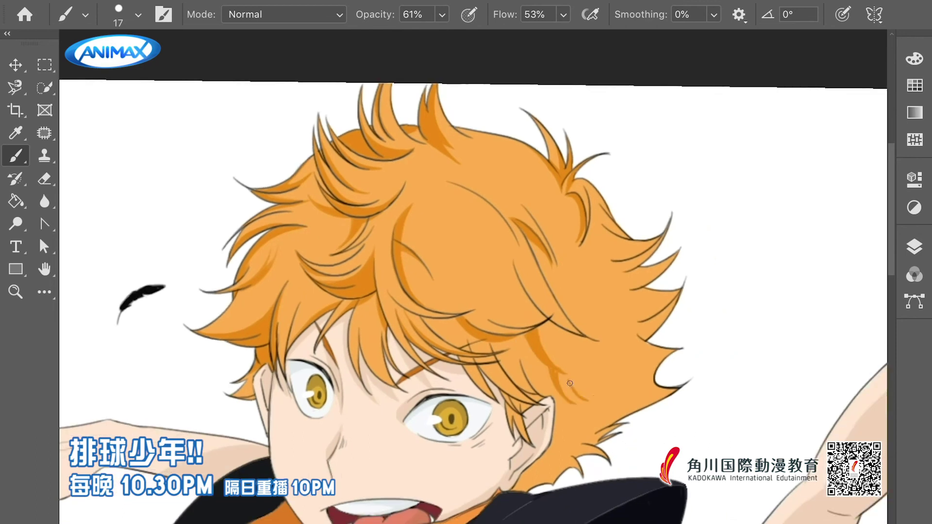
key("ctrl+z")
mouse_move(461, 359)
left_mouse_down()
mouse_move(478, 384)
mouse_move(531, 401)
left_mouse_up()
mouse_move(502, 366)
left_mouse_down()
mouse_move(529, 415)
mouse_move(529, 442)
left_mouse_up()
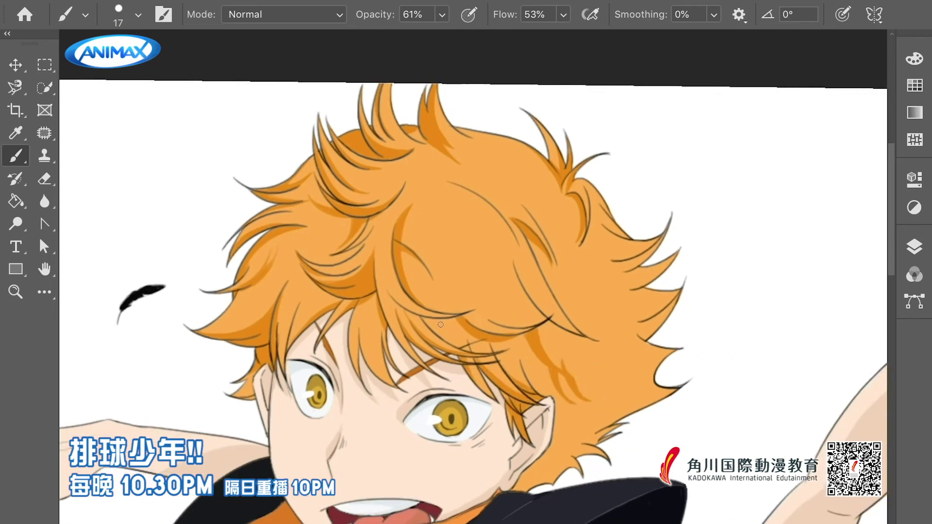
Add darker orange shadows along the crown strand and the spiky back locks, and fill the nape hair behind the ear
mouse_move(467, 231)
left_mouse_down()
mouse_move(456, 201)
mouse_move(432, 189)
left_mouse_up()
left_click_drag(626, 332, 593, 343)
mouse_move(600, 381)
left_mouse_down()
mouse_move(532, 396)
mouse_move(566, 392)
mouse_move(488, 460)
left_mouse_up()
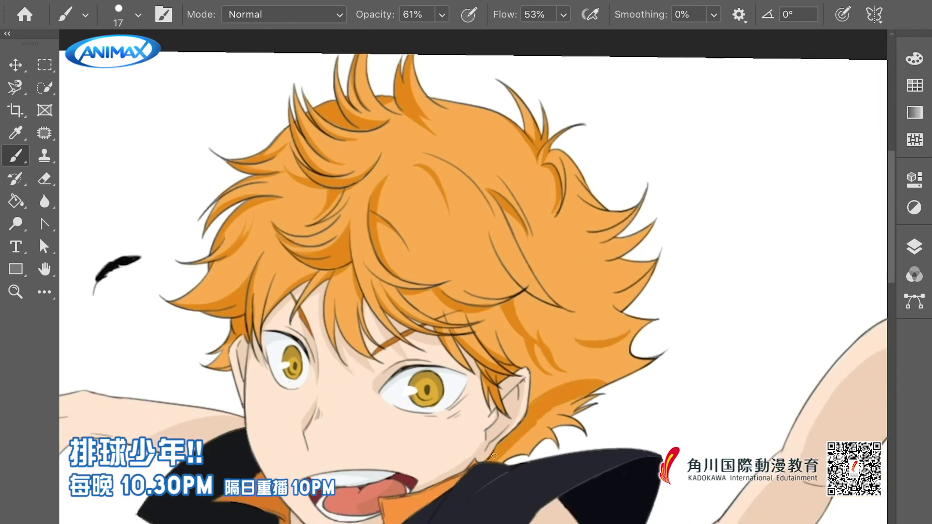
left_click_drag(585, 397, 559, 399)
scroll(563, 321, "down", 2)
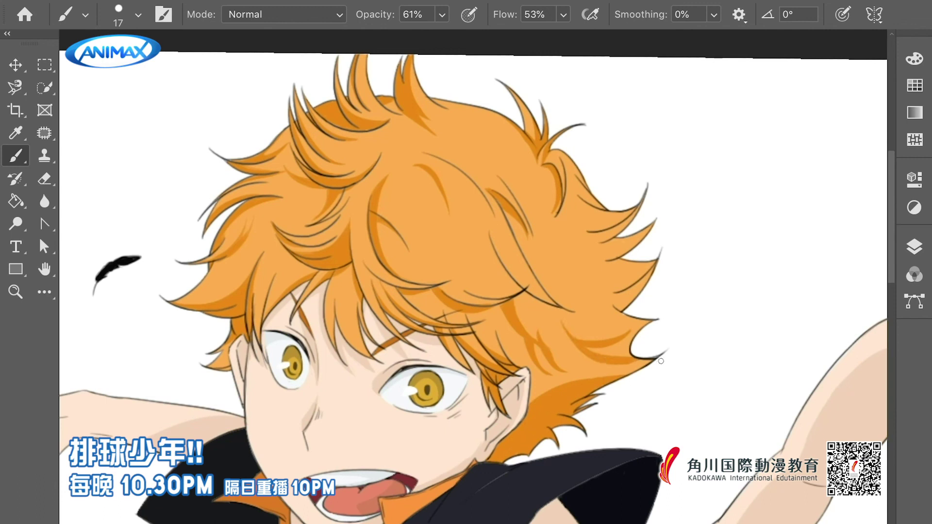
Paint deep reddish-brown shadows under the fringe roots, beside the temple and in the gaps between the front hair locks
scroll(563, 342, "down", 2)
scroll(562, 342, "up", 3)
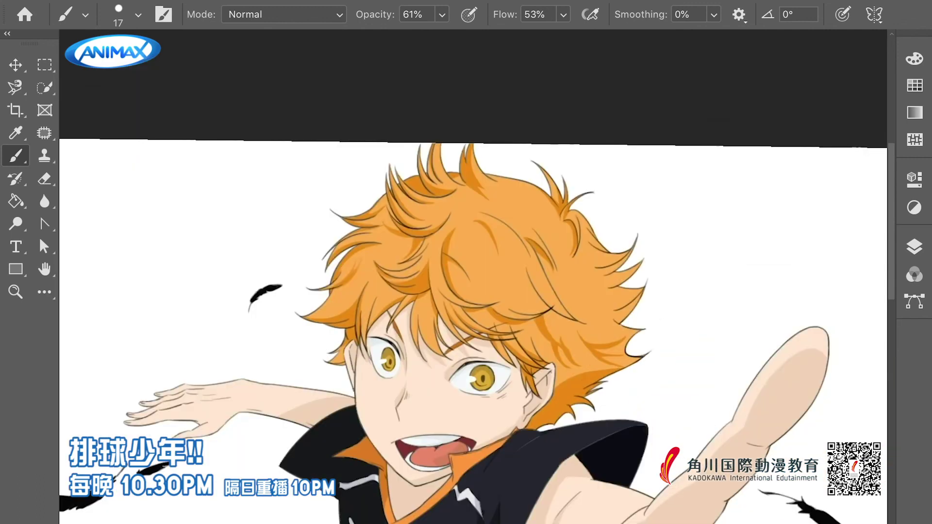
scroll(366, 348, "up", 2)
mouse_move(369, 324)
left_mouse_down()
mouse_move(366, 356)
mouse_move(365, 349)
mouse_move(357, 359)
left_mouse_up()
scroll(437, 283, "right", 2)
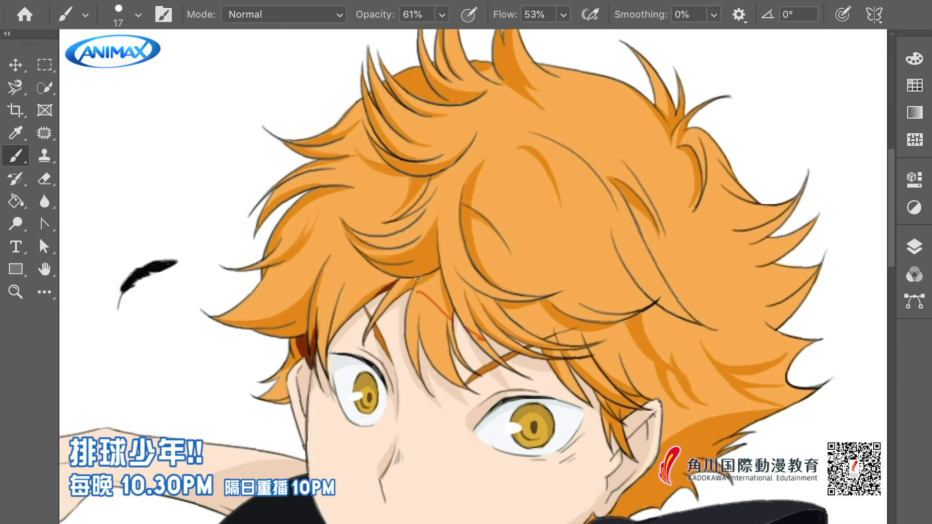
scroll(379, 217, "right", 1)
scroll(379, 217, "up", 1)
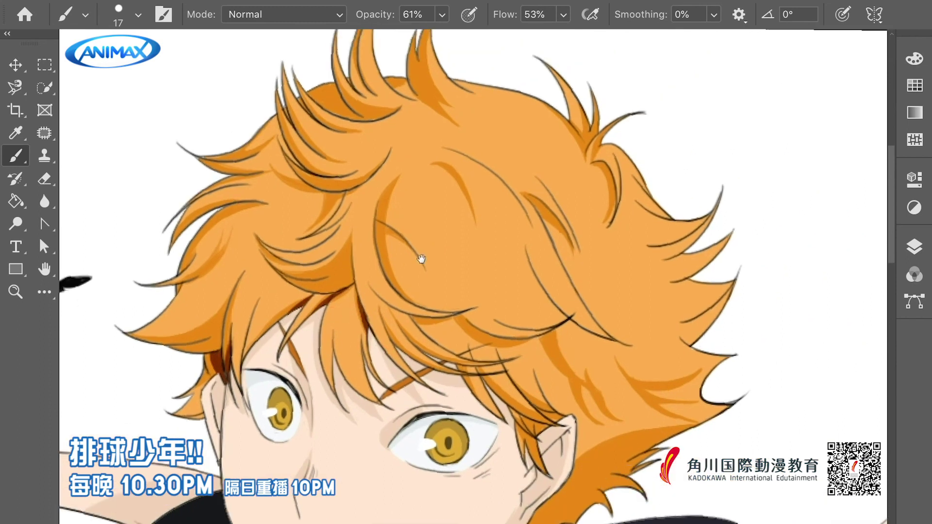
scroll(524, 303, "down", 3)
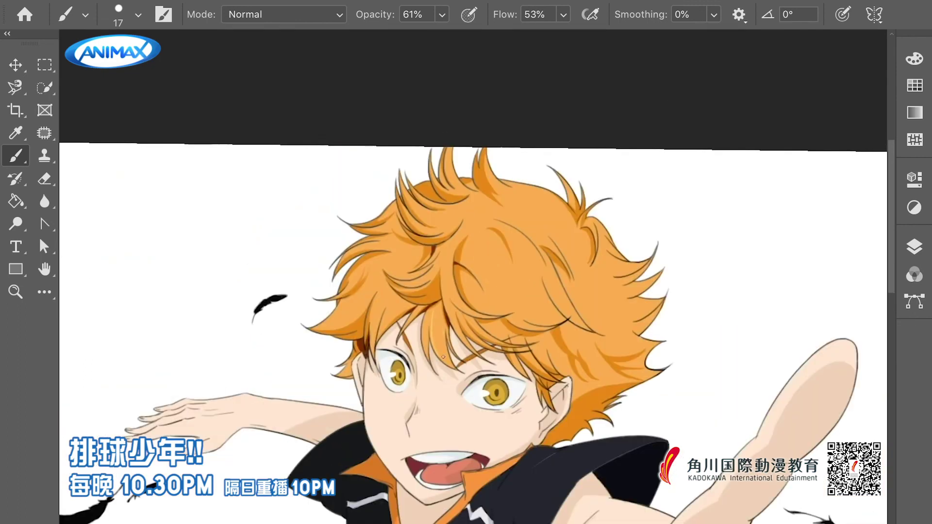
Paint thin pale yellow highlights along the fringe, the curved crown strands and the spiky back locks
scroll(433, 225, "right", 1)
scroll(416, 281, "right", 1)
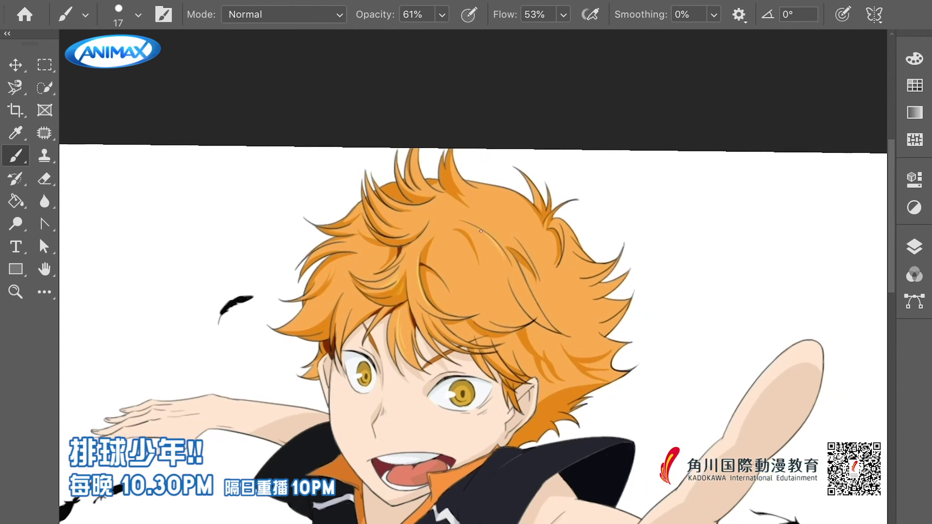
left_click_drag(519, 245, 484, 243)
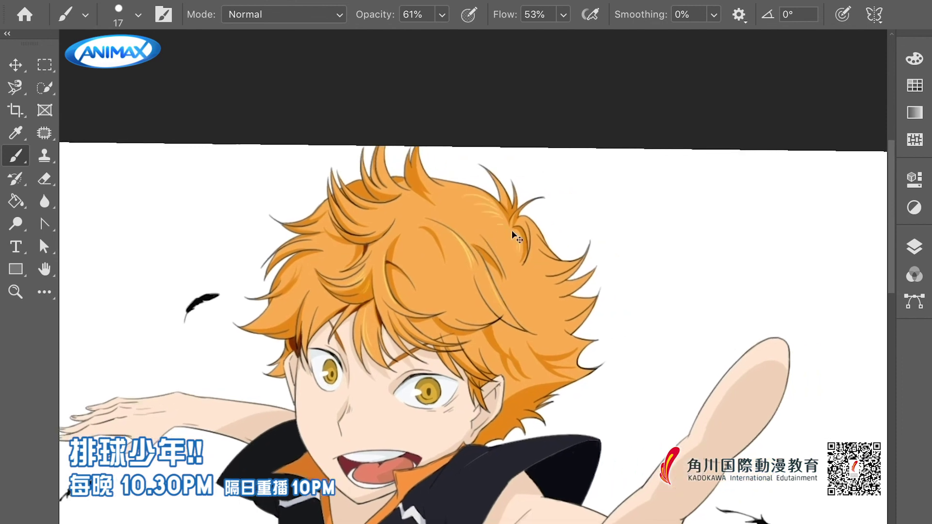
scroll(512, 233, "down", 2)
scroll(512, 233, "left", 2)
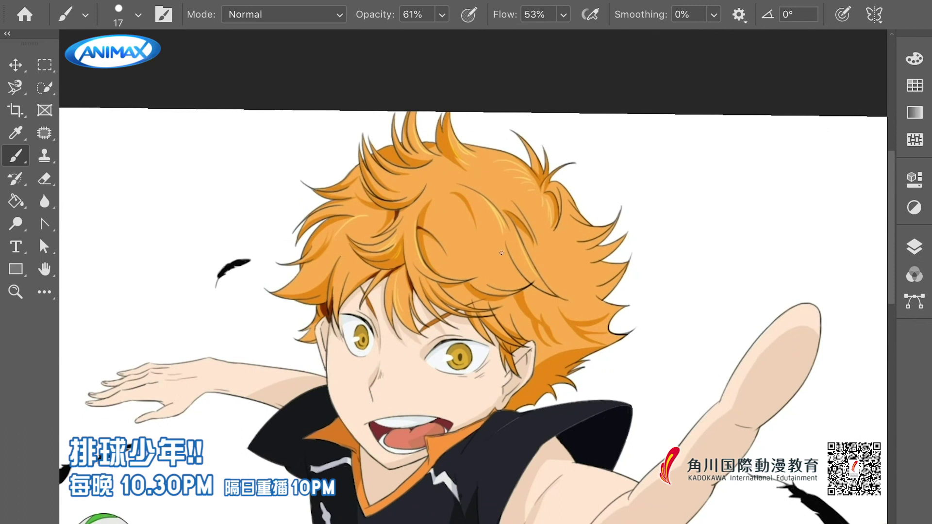
scroll(502, 253, "right", 2)
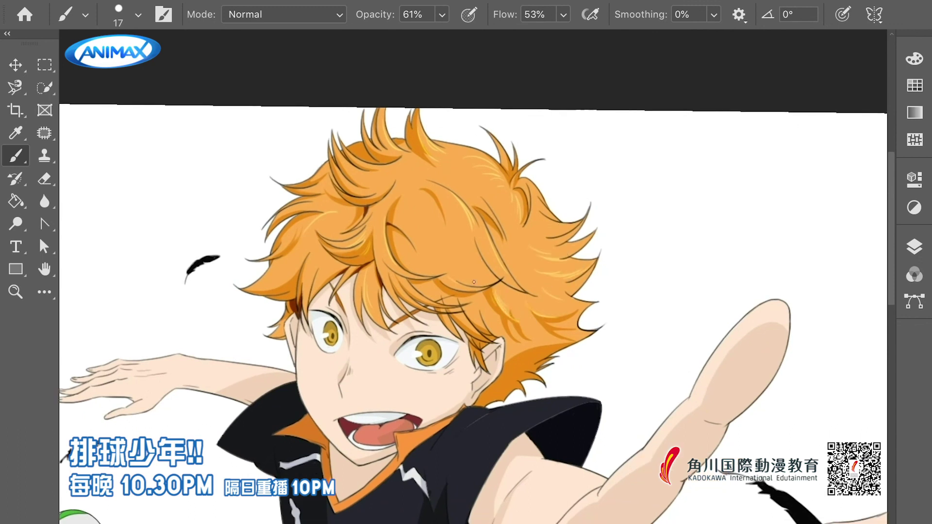
scroll(482, 334, "down", 2)
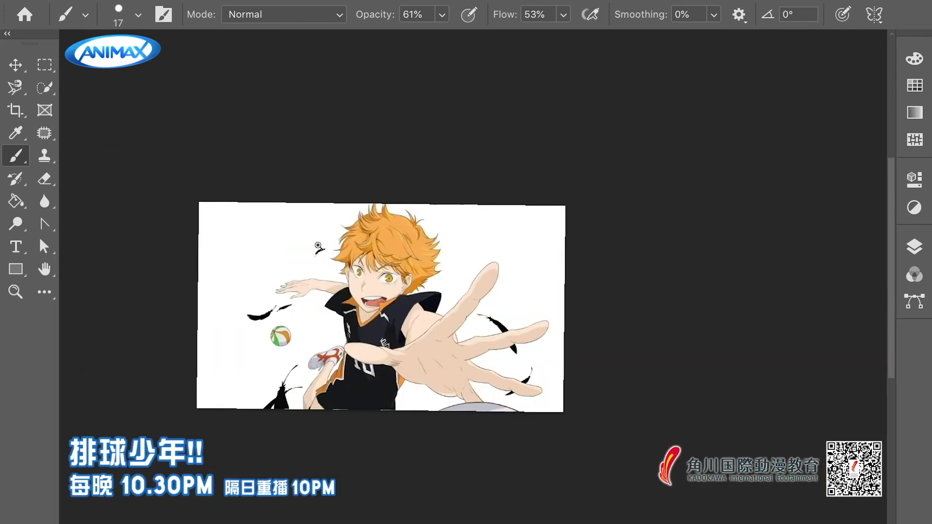
Add soft darker gradients to the outstretched hand and paint a brown shadow on the neck beneath the chin
scroll(483, 334, "up", 1)
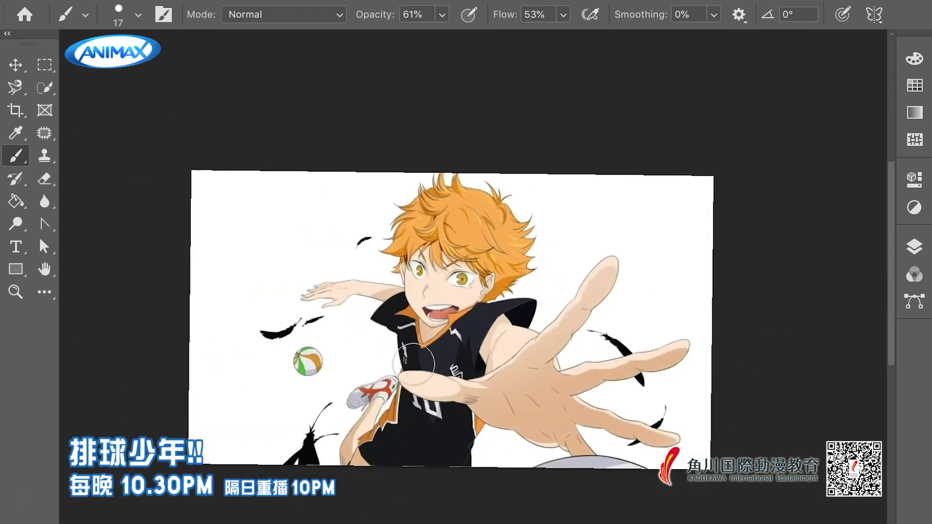
scroll(474, 296, "up", 3)
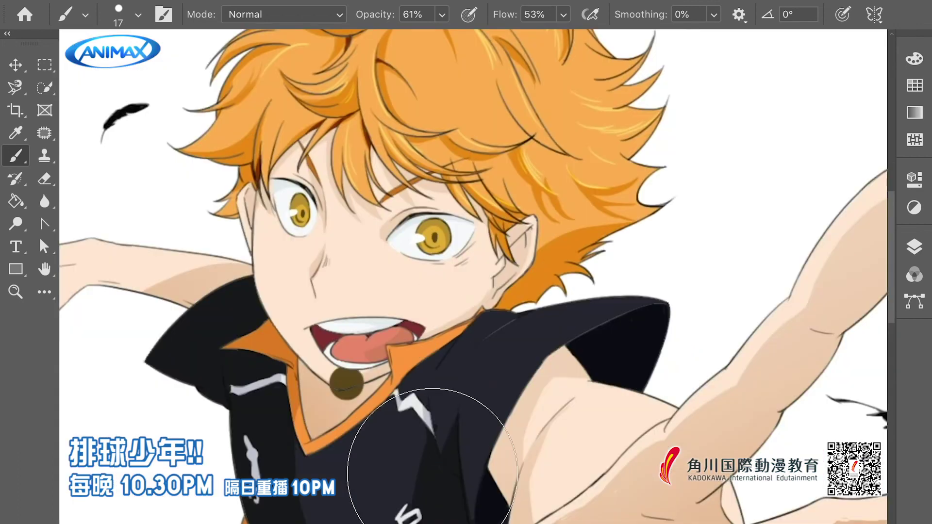
mouse_move(335, 394)
left_mouse_down()
mouse_move(390, 378)
mouse_move(361, 406)
mouse_move(342, 390)
mouse_move(338, 397)
mouse_move(383, 369)
left_mouse_up()
scroll(345, 398, "down", 3)
scroll(372, 386, "up", 2)
scroll(369, 388, "down", 3)
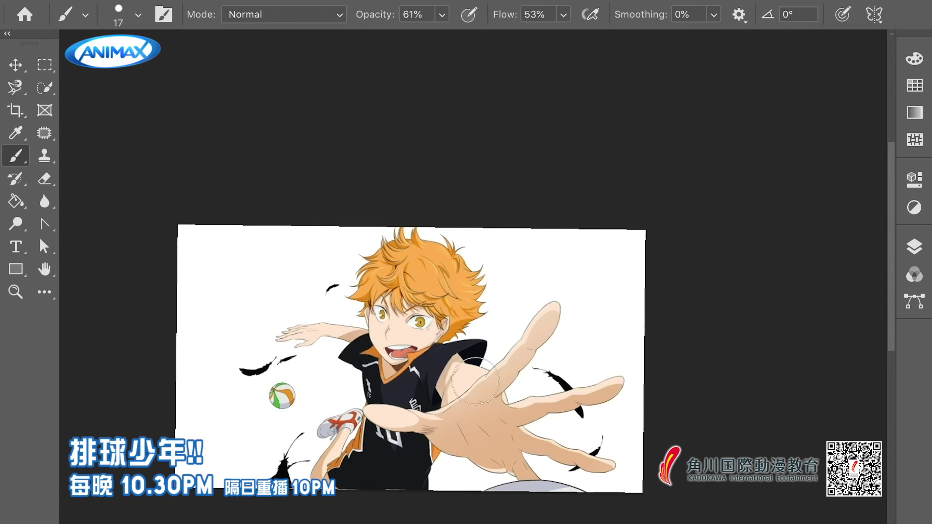
Paint a round brown cast shadow behind the small volleyball, offset it toward the shoe and soften its edges
scroll(573, 246, "up", 2)
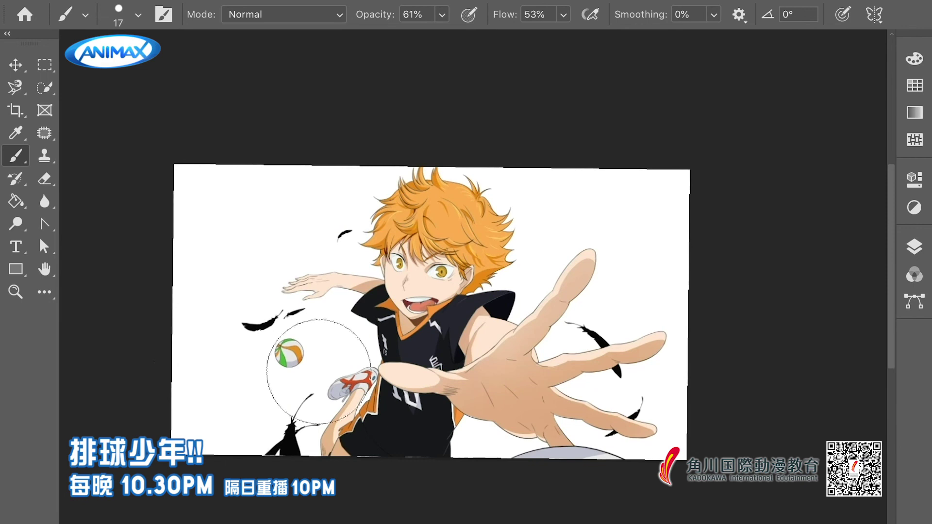
scroll(291, 352, "up", 3)
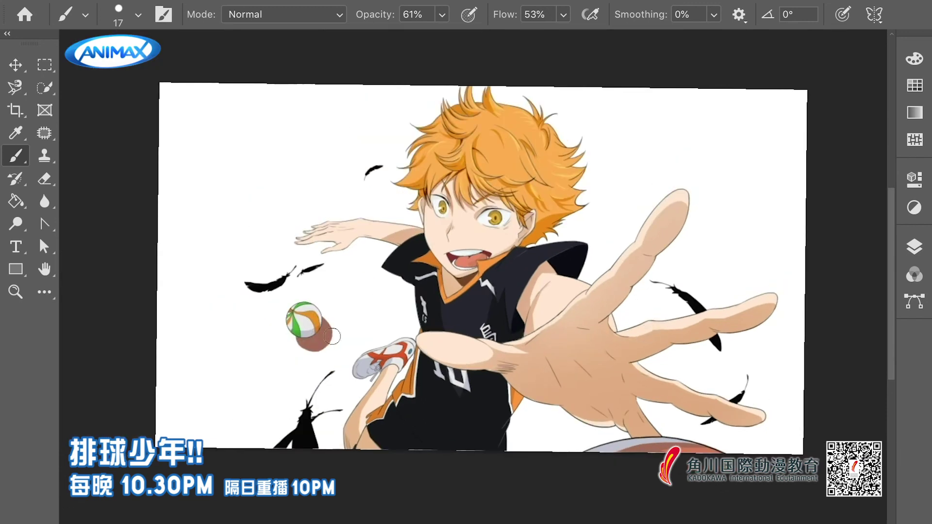
left_click(315, 336)
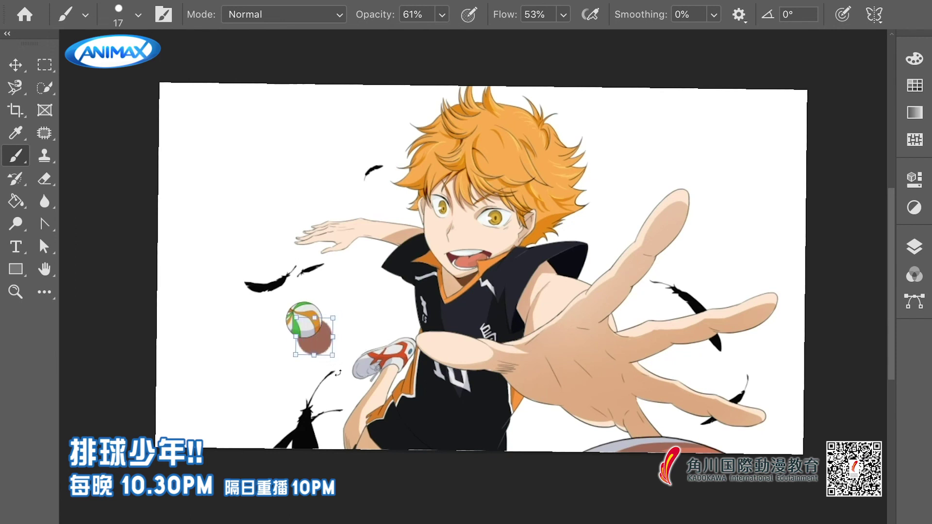
left_click(317, 335)
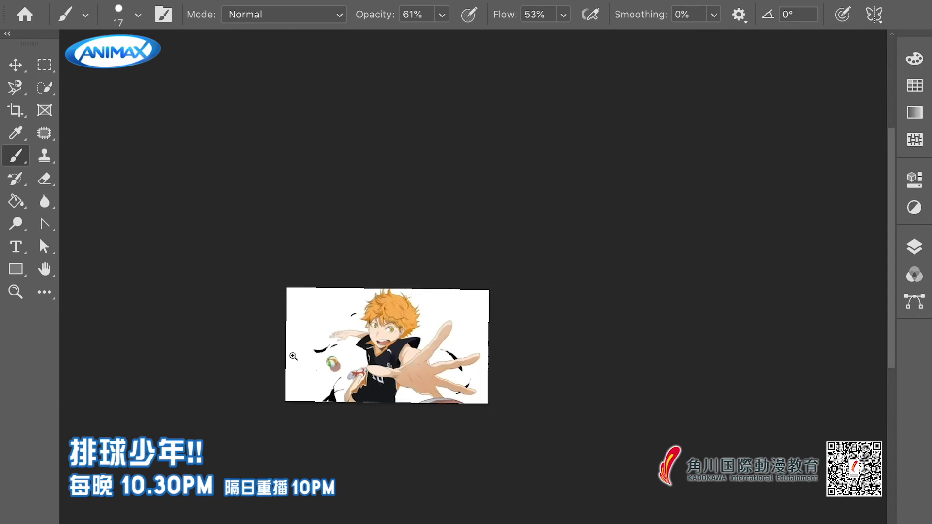
scroll(353, 401, "down", 3)
scroll(353, 401, "up", 2)
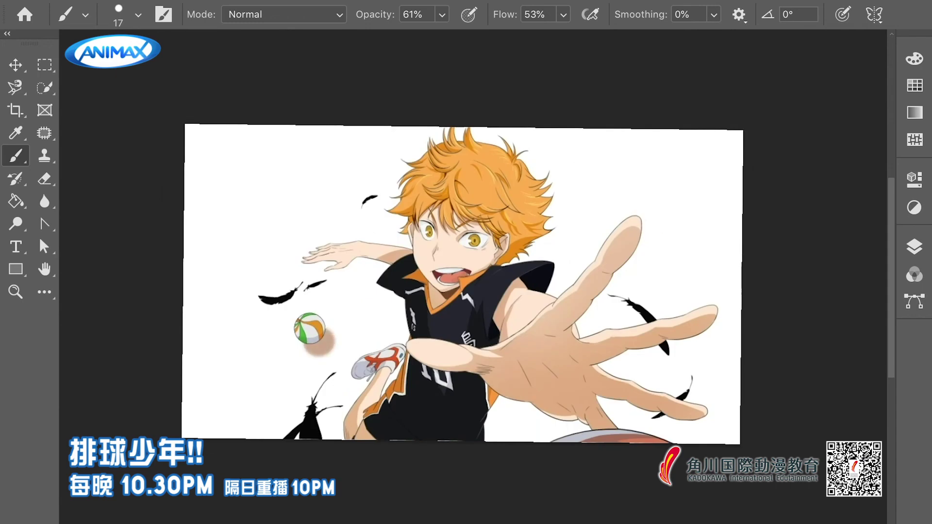
scroll(359, 305, "down", 2)
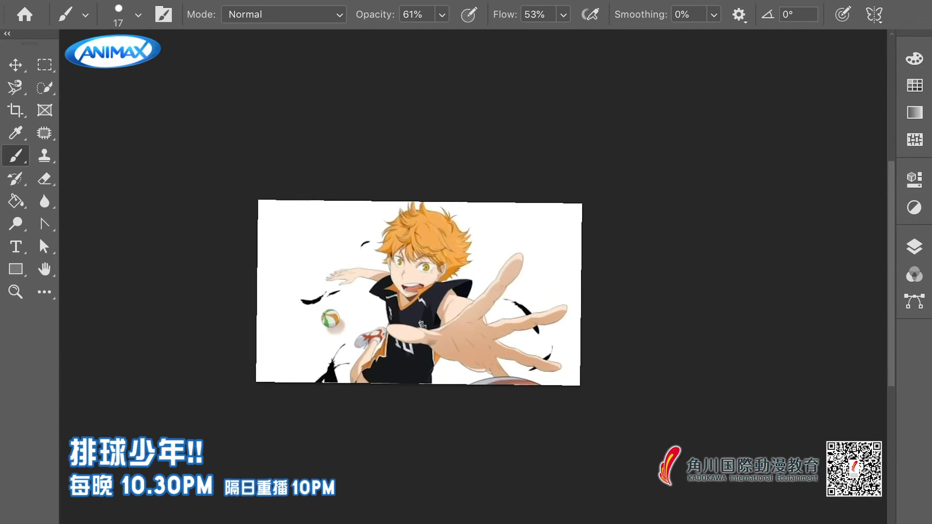